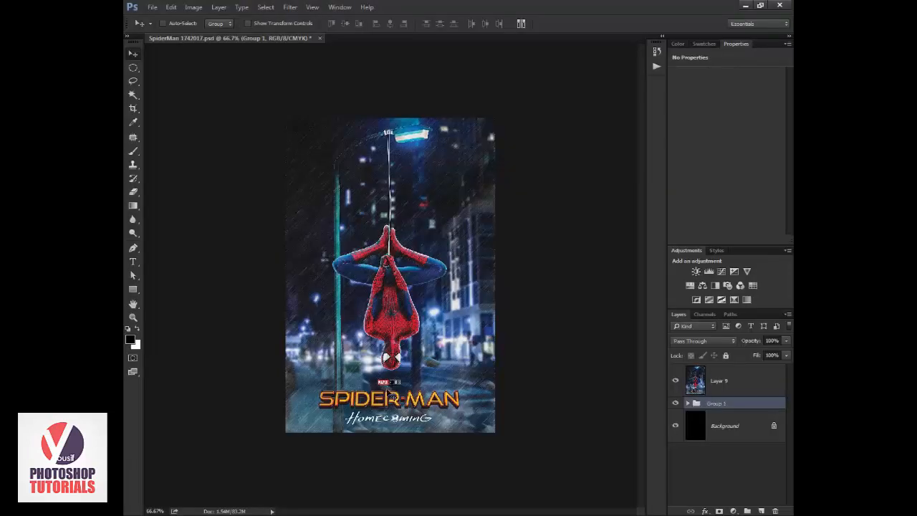
Step: Create a new 600 × 900 pixel document at 72 pixels/inch in RGB Color with a white background
{"action": "key", "text": "ctrl+0"}
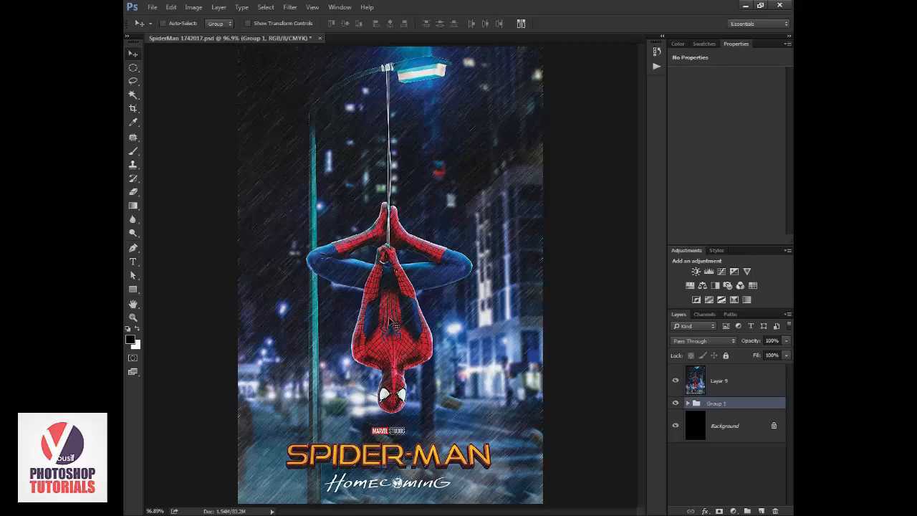
{"action": "key", "text": "ctrl"}
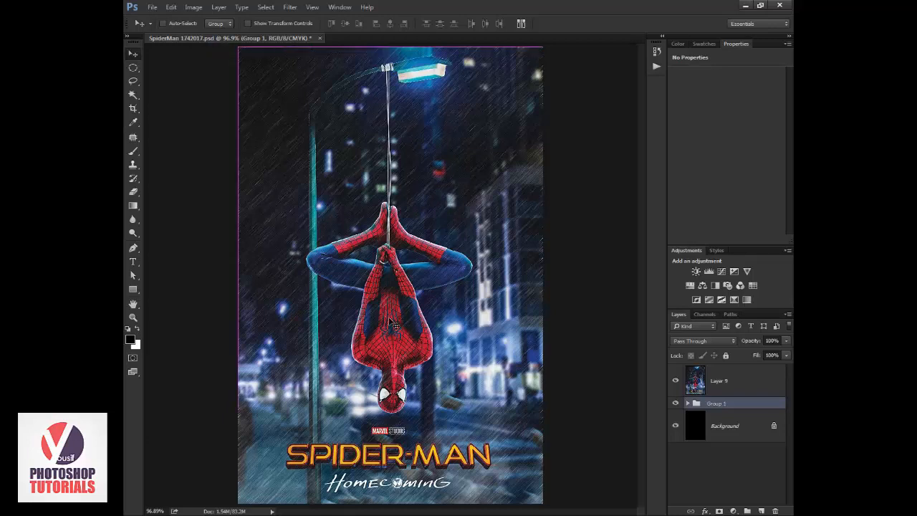
{"action": "key", "text": "ctrl+n"}
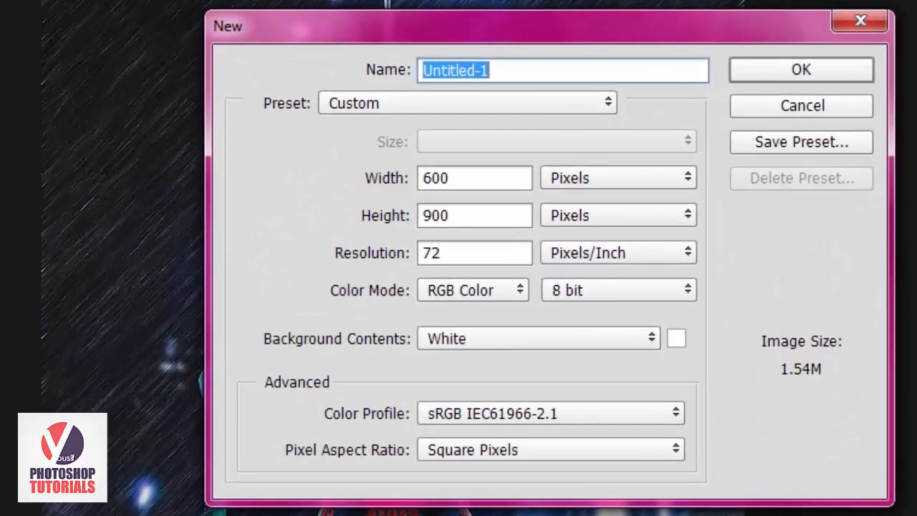
{"action": "left_click_drag", "start_coordinate": [472, 183], "coordinate": [319, 179]}
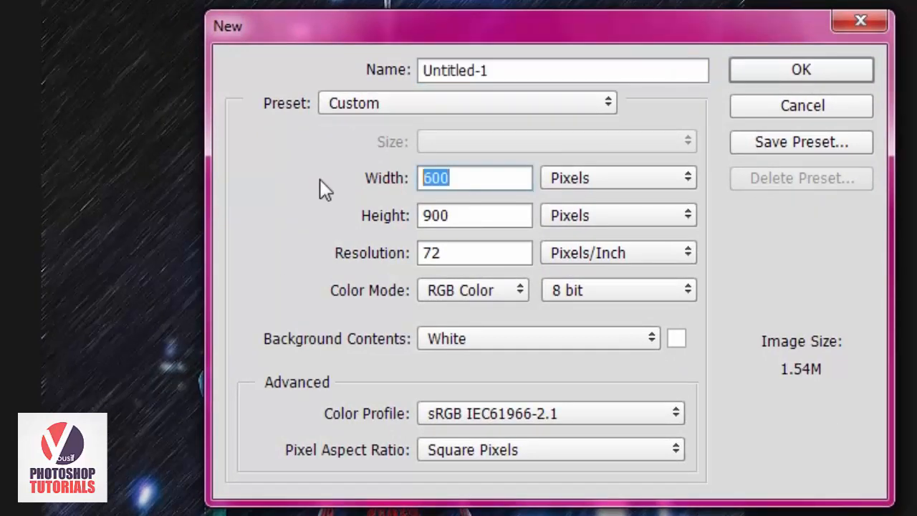
{"action": "type", "text": "600"}
{"action": "key", "text": "Tab"}
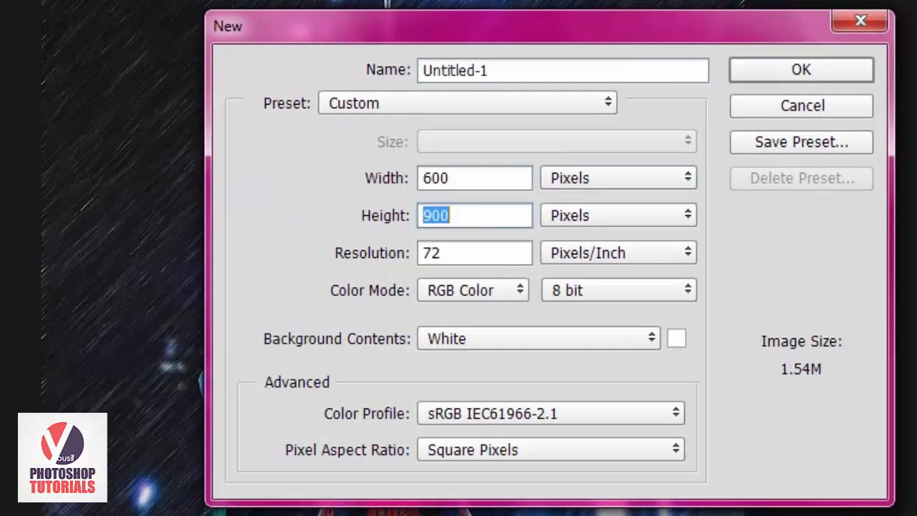
{"action": "type", "text": "900"}
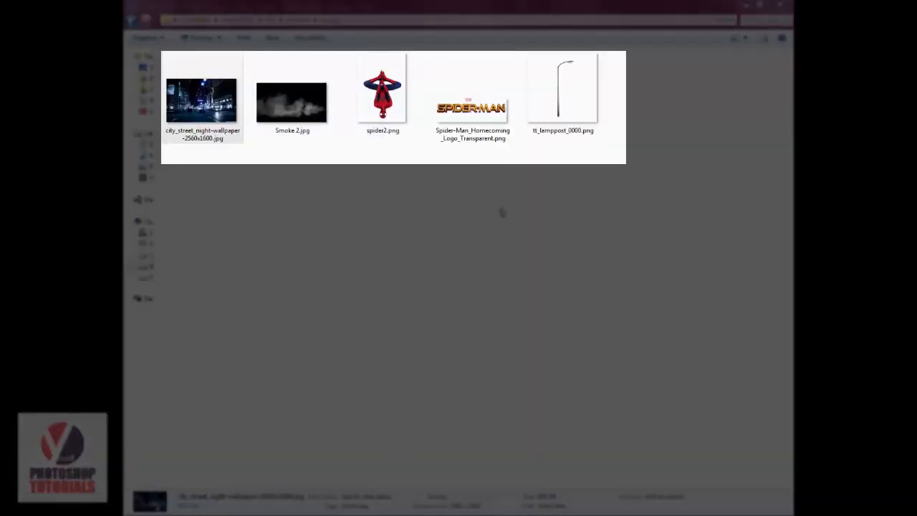
Step: Place tt_lamppost_0000.png in the new document, enlarge it to about 90.5%, and position it left of centre with its base at the bottom edge
{"action": "left_click_drag", "start_coordinate": [571, 109], "coordinate": [341, 510]}
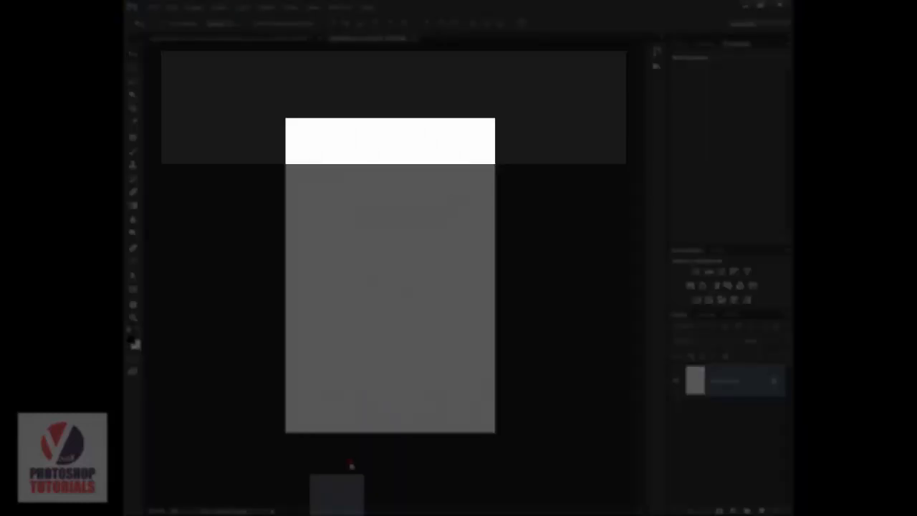
{"action": "left_click_drag", "start_coordinate": [353, 466], "coordinate": [415, 303]}
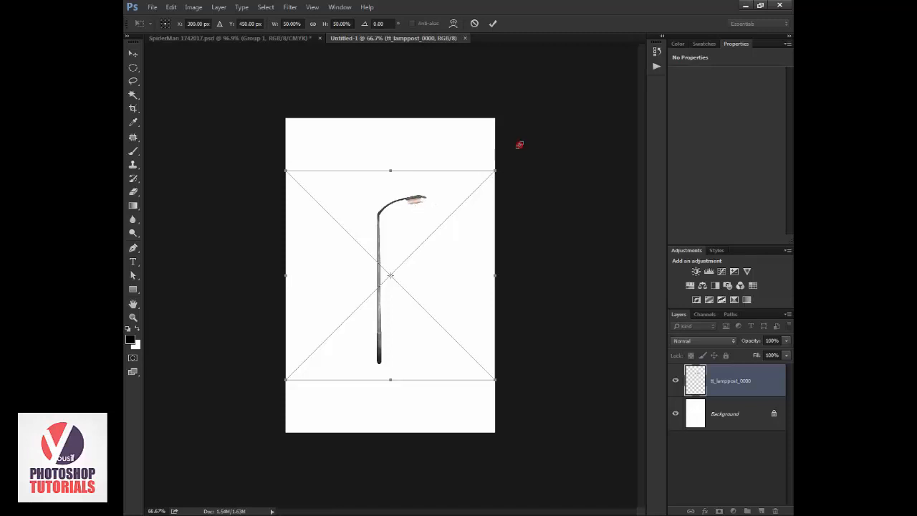
{"action": "left_click_drag", "start_coordinate": [519, 145], "coordinate": [599, 101]}
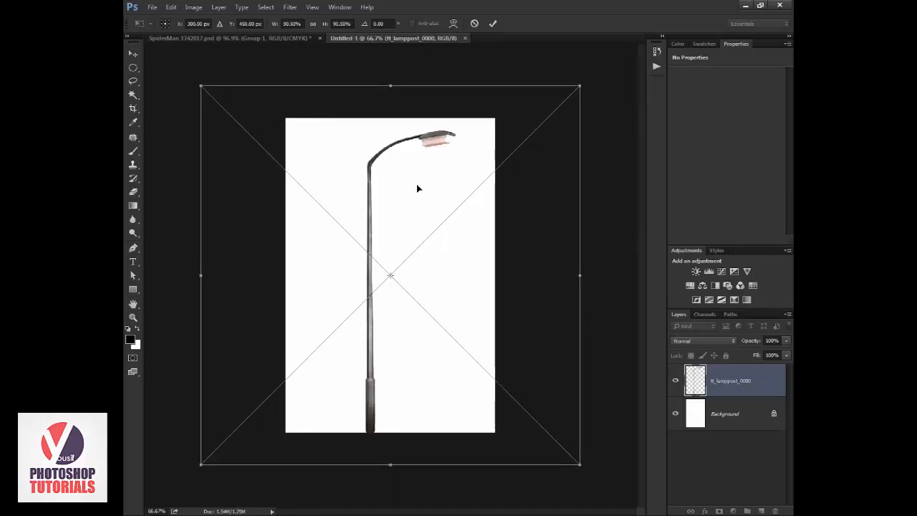
{"action": "left_click_drag", "start_coordinate": [418, 189], "coordinate": [385, 190]}
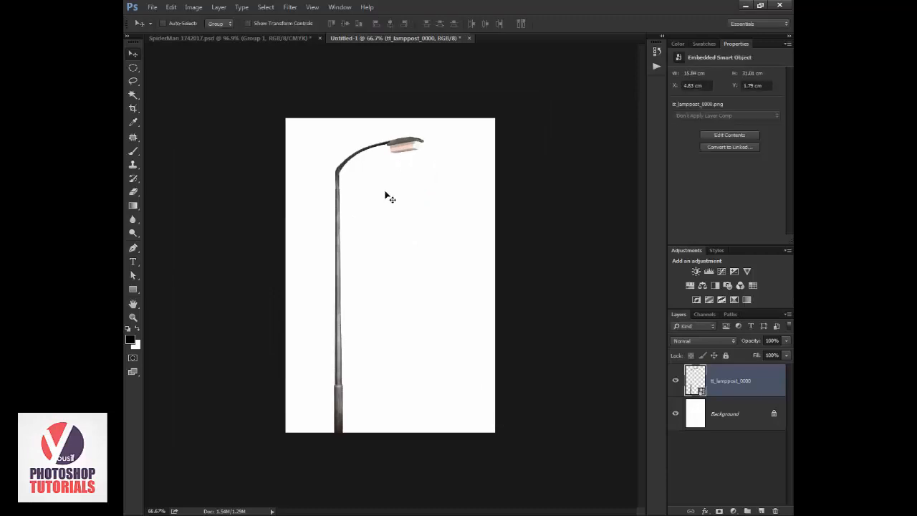
{"action": "key", "text": "shift+Down"}
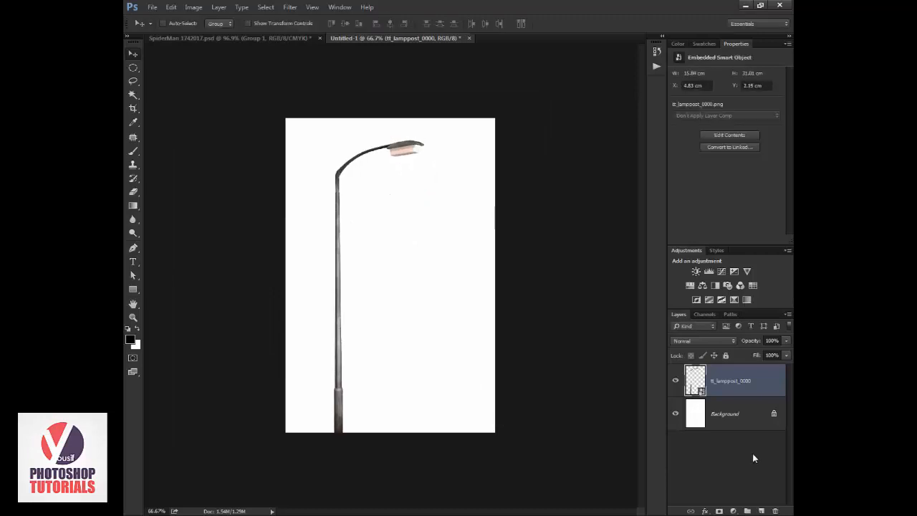
Step: Fill the Background layer with black
{"action": "left_click", "coordinate": [737, 414]}
{"action": "key", "text": "alt+BackSpace"}
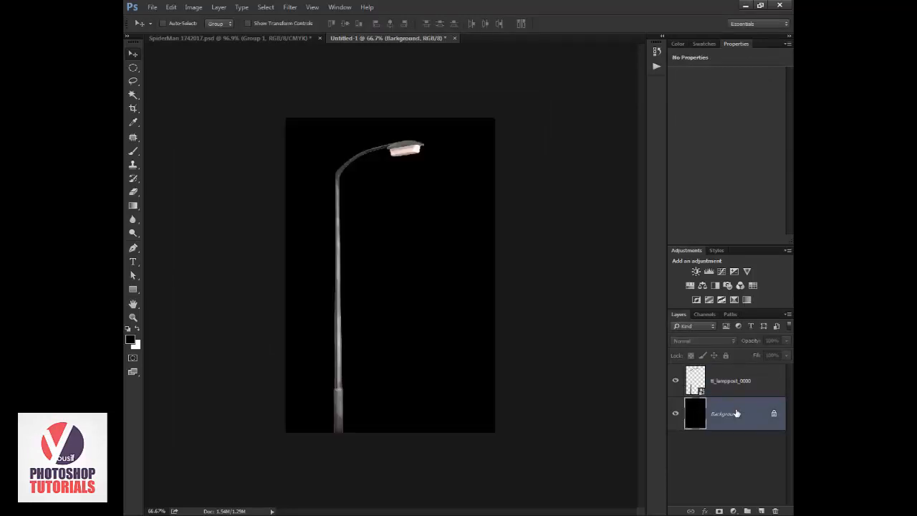
Step: Add a new layer above the lamppost and set its blend mode to Linear Dodge (Add)
{"action": "key", "text": "z"}
{"action": "left_click", "coordinate": [401, 163]}
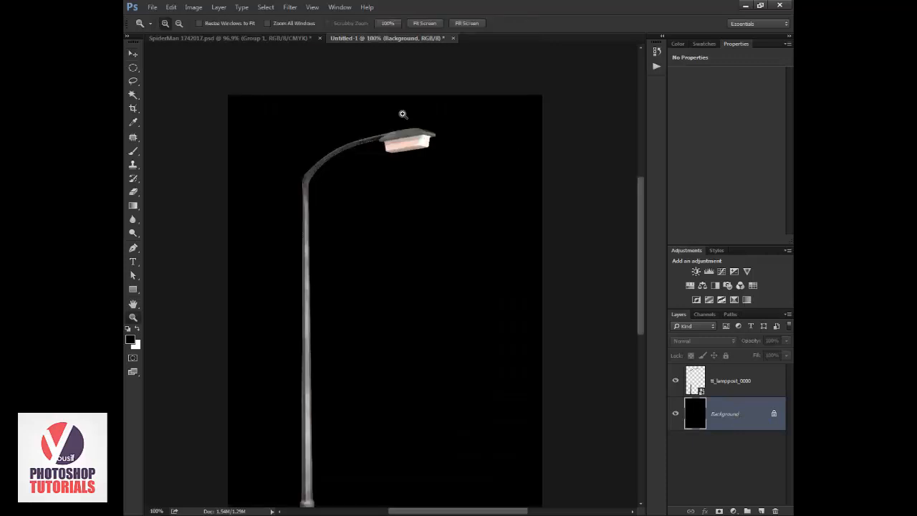
{"action": "left_click", "coordinate": [725, 380]}
{"action": "left_click", "coordinate": [760, 511]}
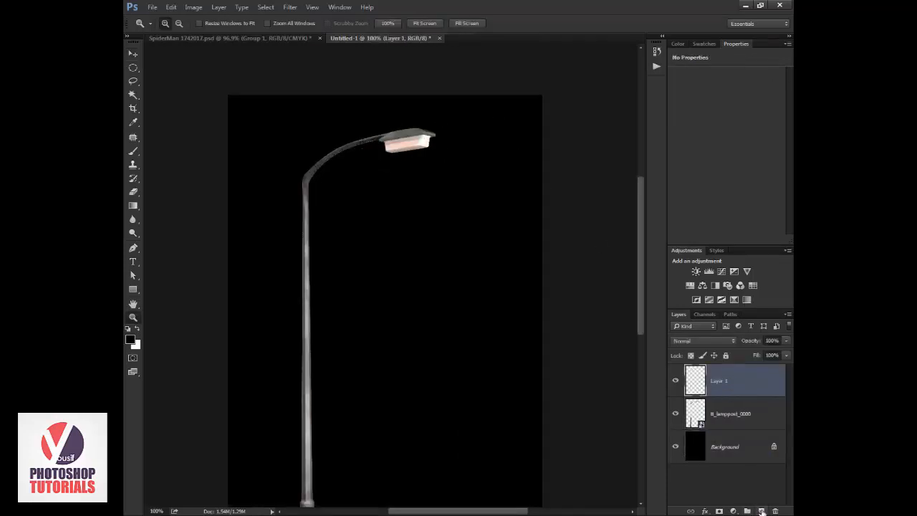
{"action": "left_click", "coordinate": [711, 342]}
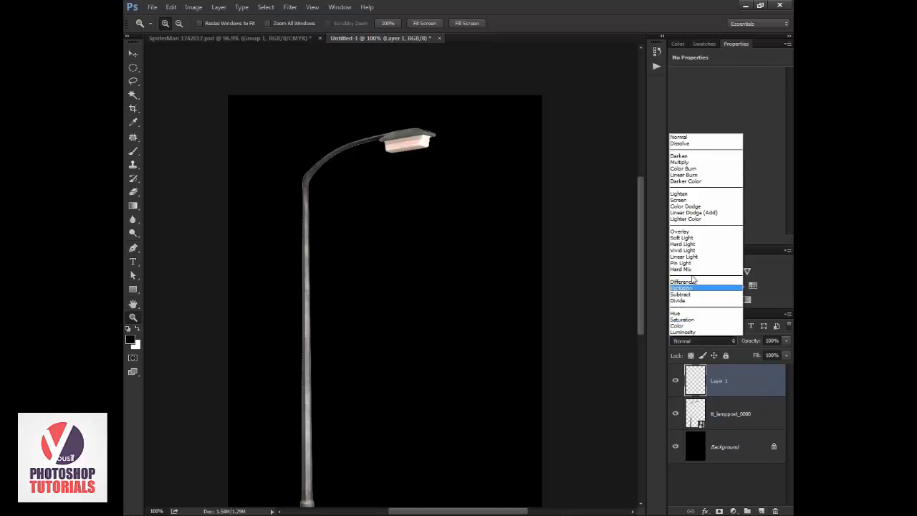
{"action": "left_click", "coordinate": [713, 213]}
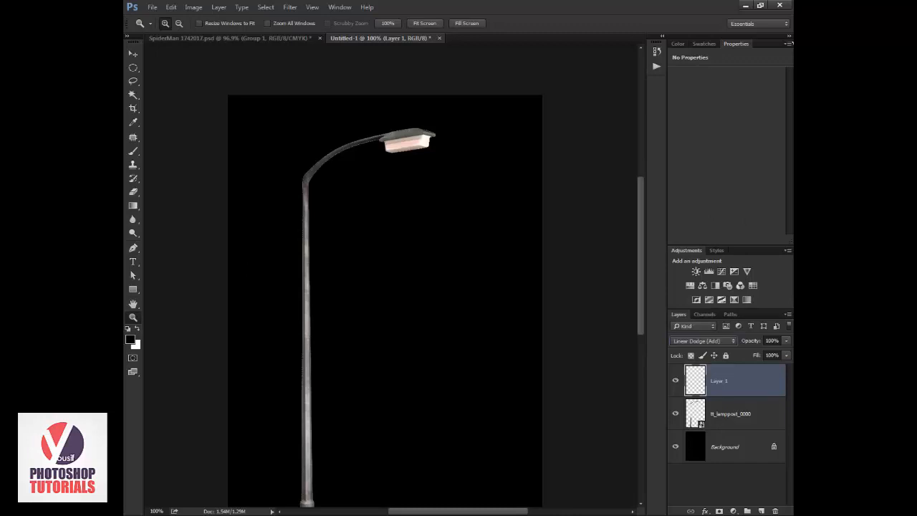
Step: Check the lamp glow in the finished SpiderMan poster and make a matching bright sky blue the foreground colour
{"action": "left_click", "coordinate": [678, 44]}
{"action": "left_click_drag", "start_coordinate": [783, 128], "coordinate": [785, 136]}
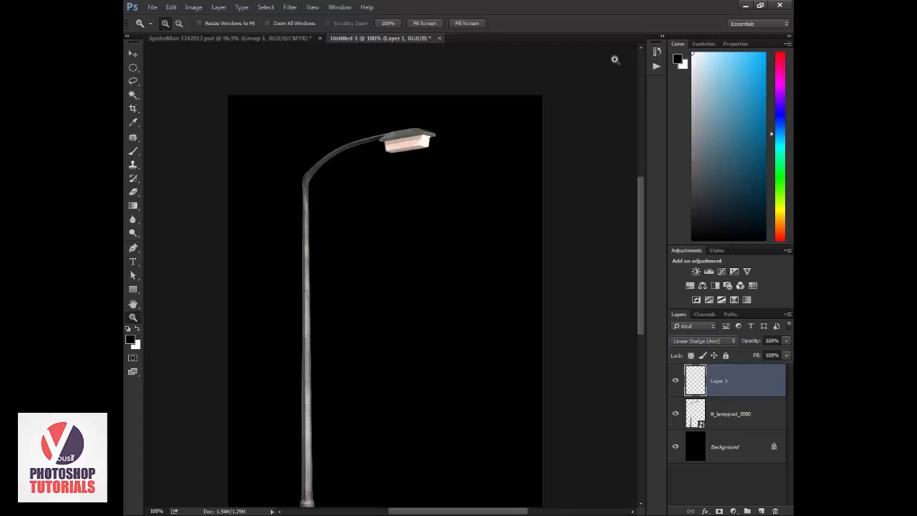
{"action": "left_click", "coordinate": [261, 38]}
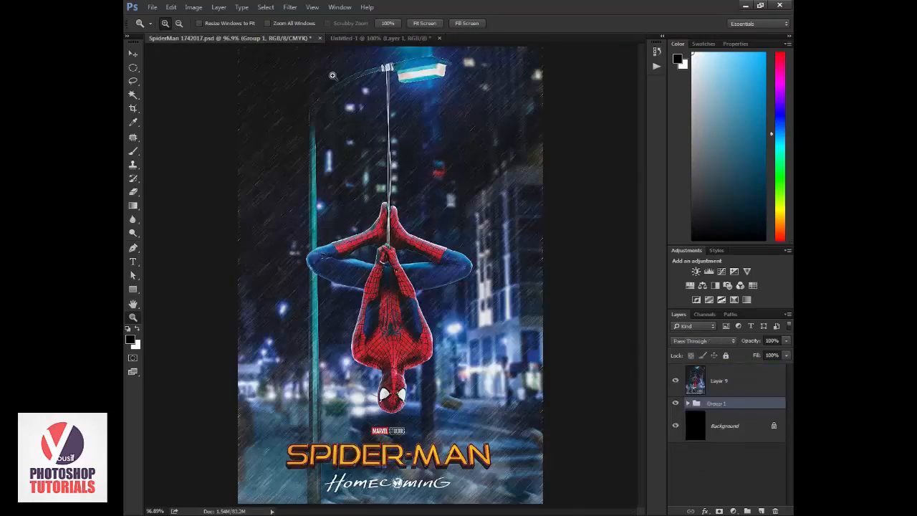
{"action": "left_click", "coordinate": [411, 38]}
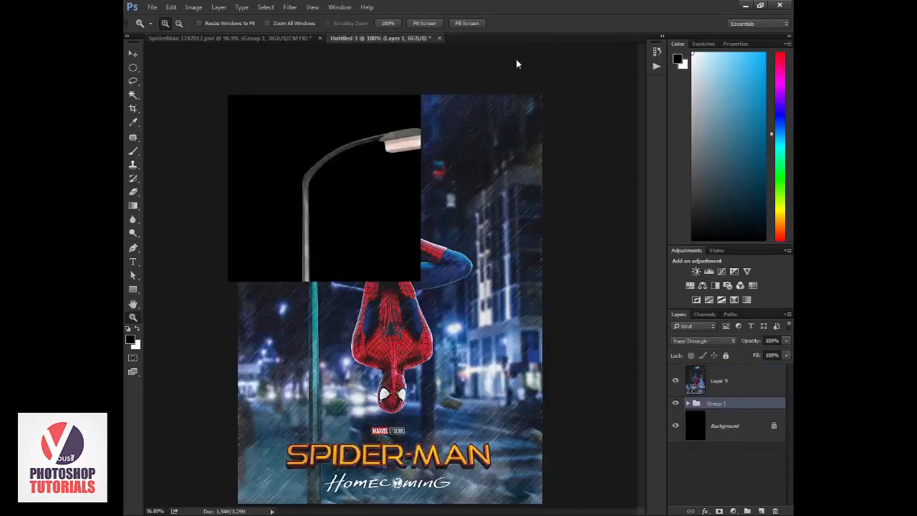
{"action": "left_click_drag", "start_coordinate": [760, 63], "coordinate": [750, 59]}
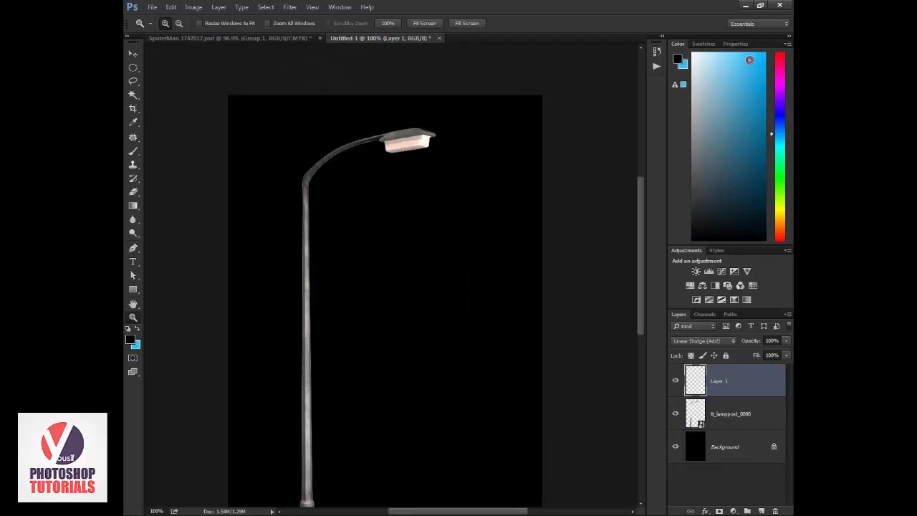
{"action": "key", "text": "x"}
Step: Choose the Brush tool and enlarge the soft brush to 200 pixels
{"action": "key", "text": "b"}
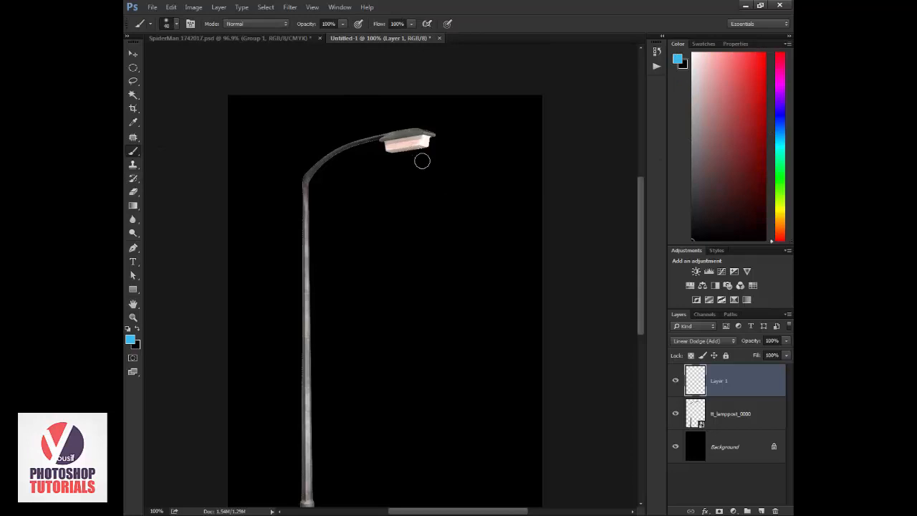
{"action": "key", "text": "bracketright"}
{"action": "key", "text": "bracketright"}
{"action": "key", "text": "bracketright"}
{"action": "key", "text": "bracketright"}
{"action": "key", "text": "bracketright"}
{"action": "key", "text": "bracketright"}
{"action": "left_click", "coordinate": [406, 147]}
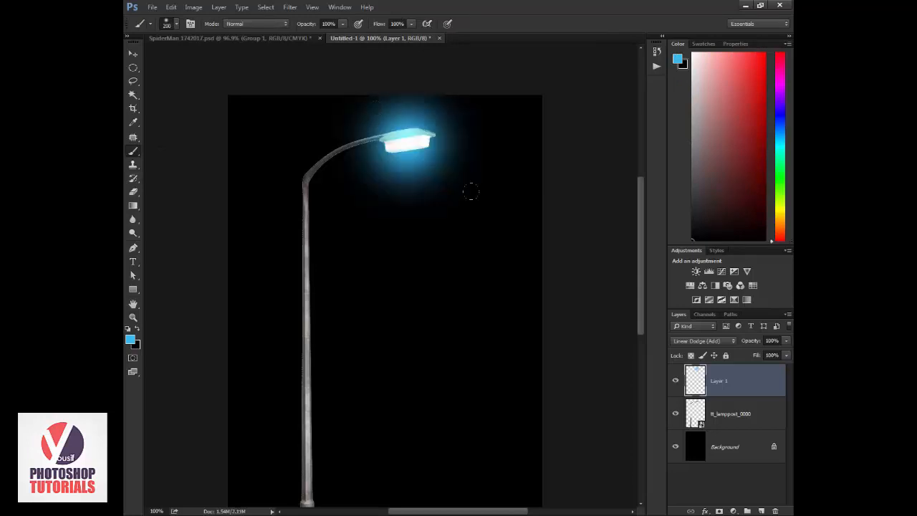
{"action": "key", "text": "ctrl+t"}
{"action": "left_click_drag", "start_coordinate": [418, 159], "coordinate": [423, 198]}
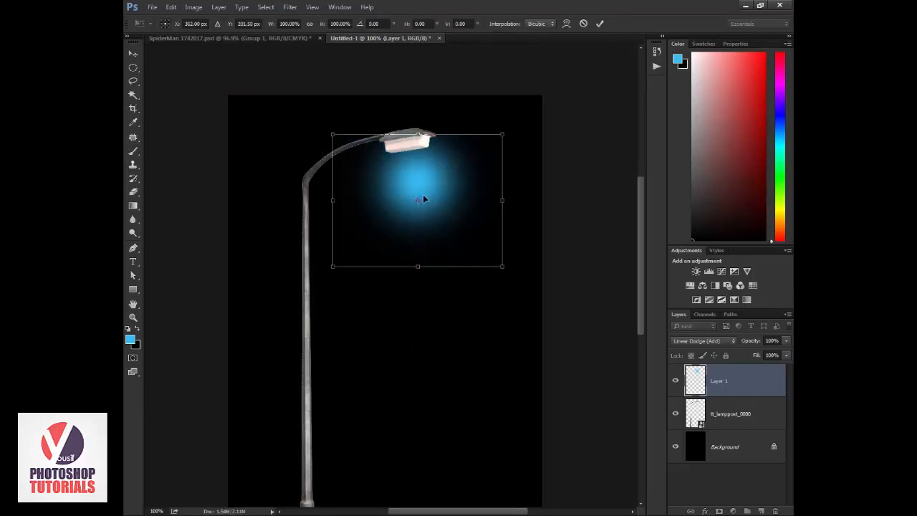
{"action": "key", "text": "Escape"}
{"action": "key", "text": "ctrl+z"}
Step: Paint one soft blue dab below the lamp, then move it onto the lamp head and shrink it to a tight glow
{"action": "left_click", "coordinate": [405, 233]}
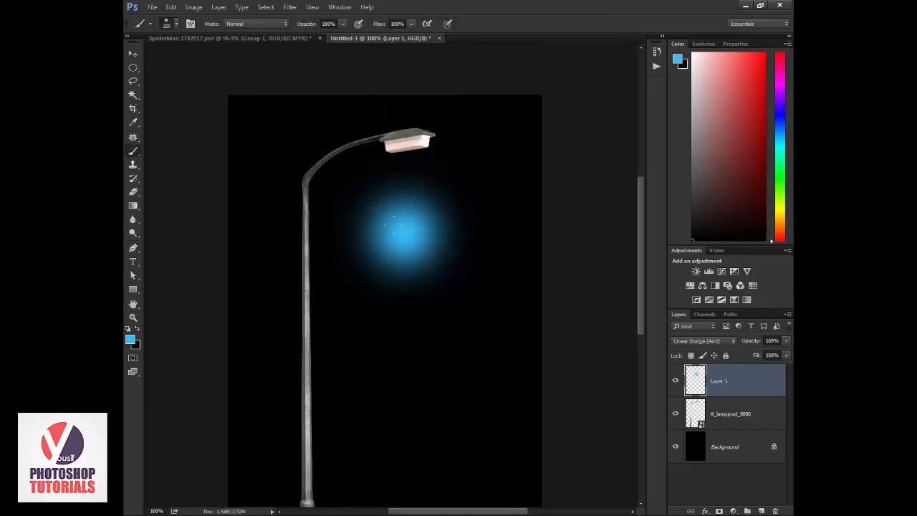
{"action": "key", "text": "ctrl+t"}
{"action": "left_click_drag", "start_coordinate": [440, 244], "coordinate": [444, 158]}
{"action": "left_click_drag", "start_coordinate": [409, 62], "coordinate": [409, 94]}
{"action": "left_click_drag", "start_coordinate": [493, 147], "coordinate": [481, 146]}
{"action": "left_click_drag", "start_coordinate": [420, 165], "coordinate": [423, 164]}
{"action": "key", "text": "Return"}
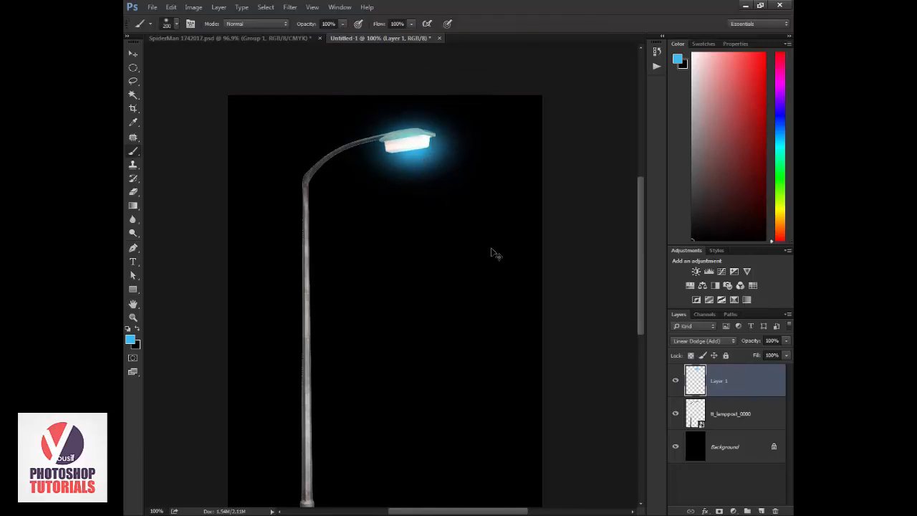
Step: Duplicate the glow layer and scale the copy up into a wider halo around the lamp head
{"action": "key", "text": "ctrl+j"}
{"action": "key", "text": "ctrl+t"}
{"action": "left_click_drag", "start_coordinate": [485, 201], "coordinate": [529, 230]}
{"action": "key", "text": "Return"}
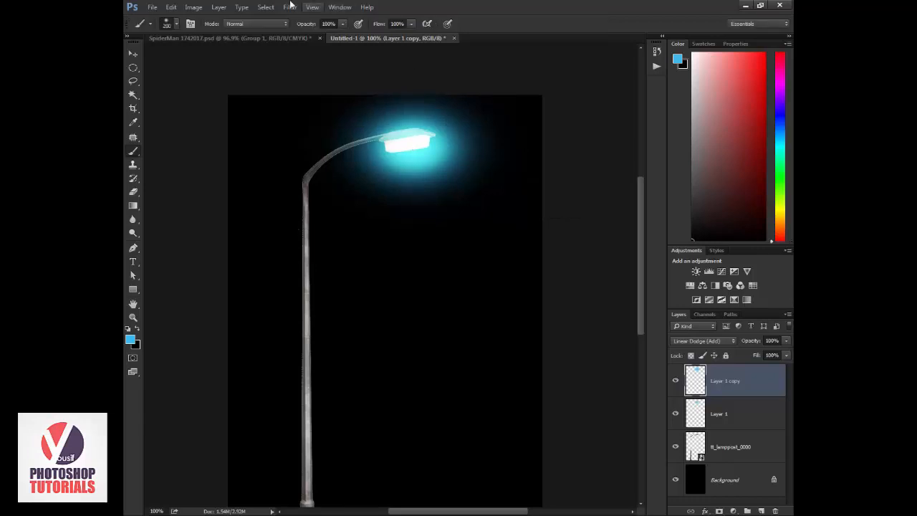
Step: Apply a strong Gaussian Blur to the copied glow layer to soften and spread the halo
{"action": "left_click", "coordinate": [291, 7]}
{"action": "mouse_move", "coordinate": [359, 113]}
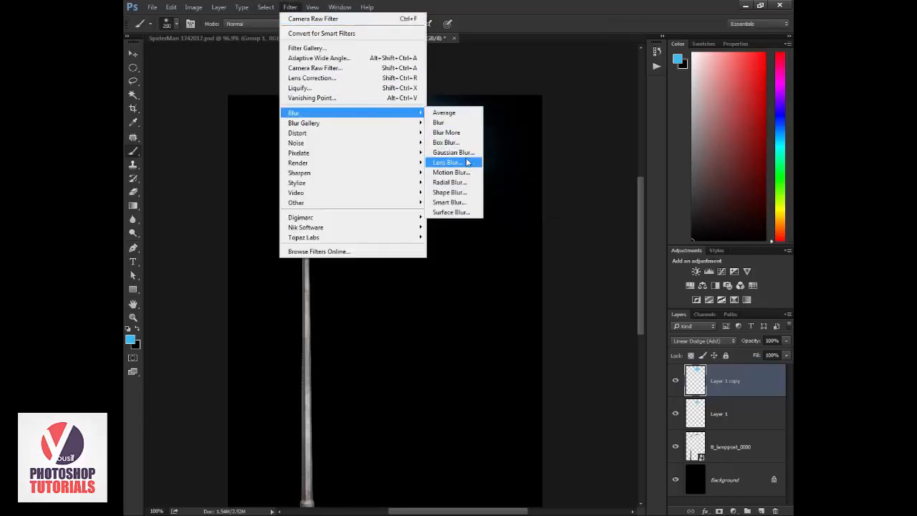
{"action": "left_click", "coordinate": [458, 152]}
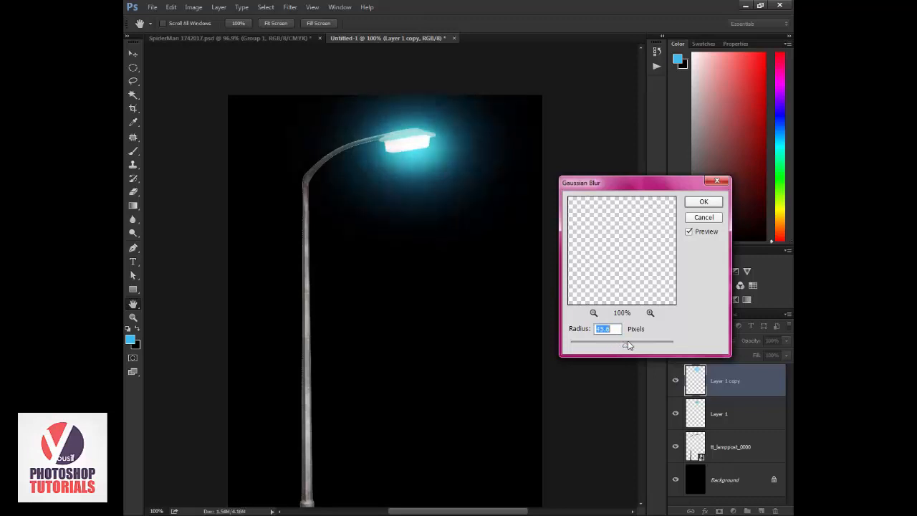
{"action": "left_click_drag", "start_coordinate": [627, 344], "coordinate": [629, 349]}
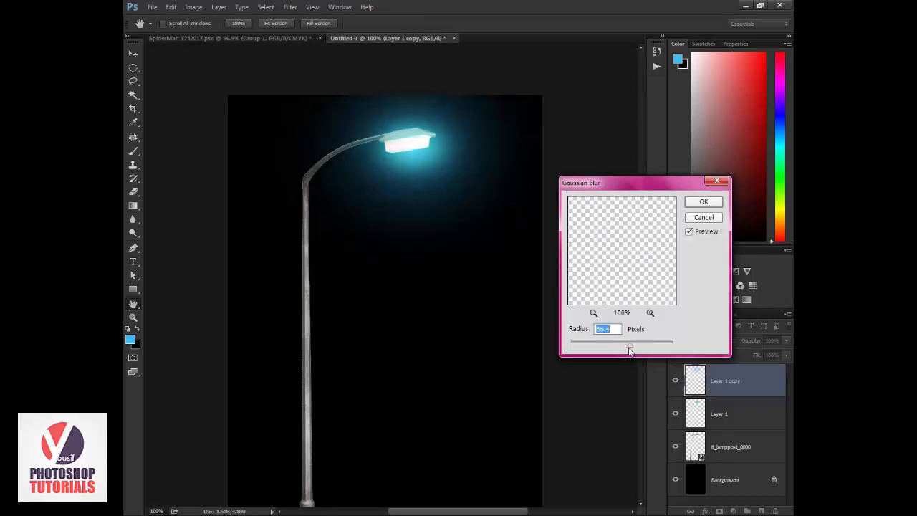
{"action": "key", "text": "Return"}
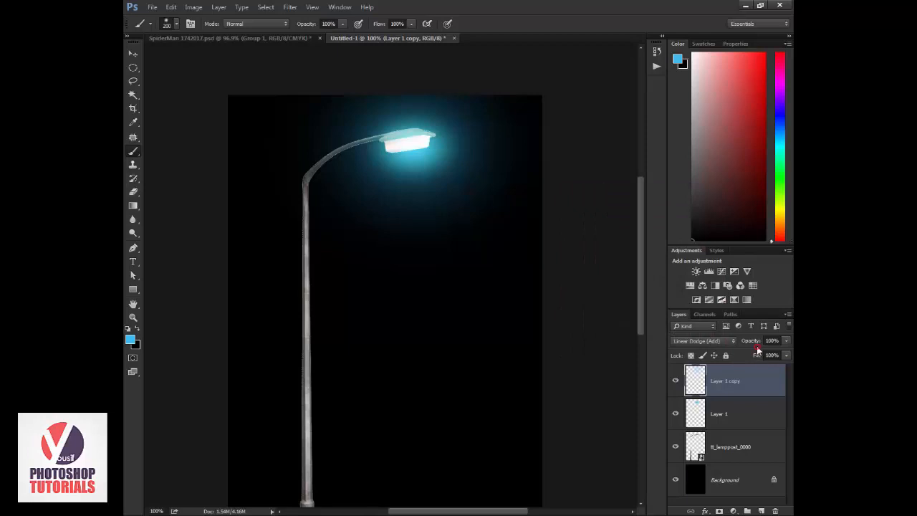
Step: Lower the blurred glow copy's opacity to 88% and scale it up to about 111%
{"action": "left_click_drag", "start_coordinate": [756, 345], "coordinate": [747, 346]}
{"action": "key", "text": "v"}
{"action": "key", "text": "ctrl+t"}
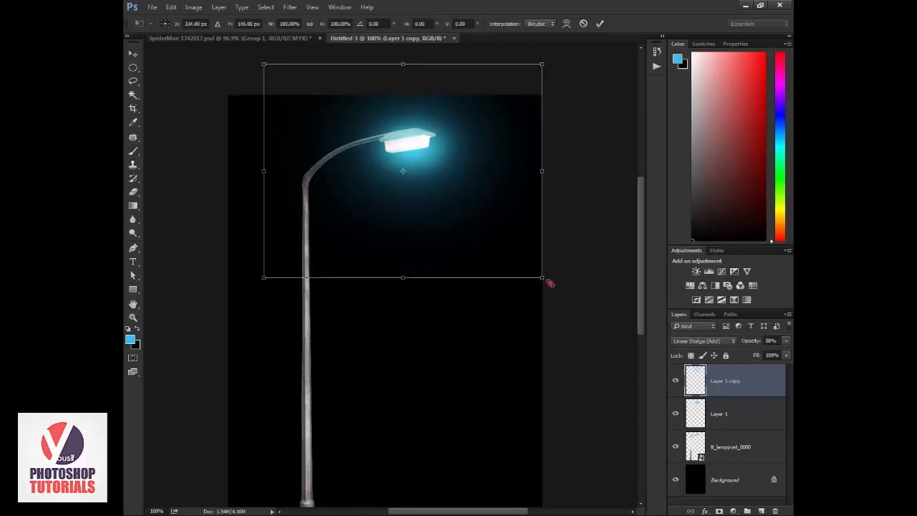
{"action": "left_click_drag", "start_coordinate": [551, 283], "coordinate": [563, 289]}
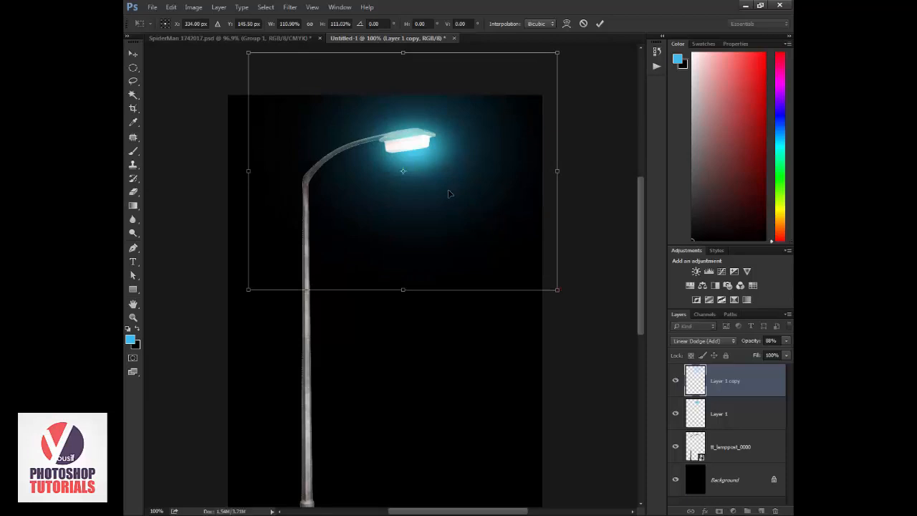
{"action": "double_click", "coordinate": [424, 174]}
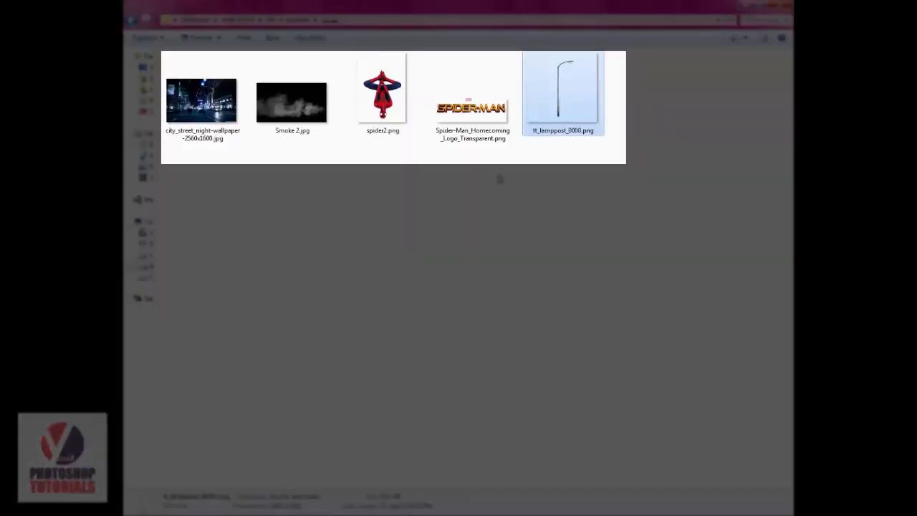
Step: Place spider2.png in the poster, scale it down, and position the hanging figure below the lamp head
{"action": "left_click_drag", "start_coordinate": [380, 101], "coordinate": [395, 150]}
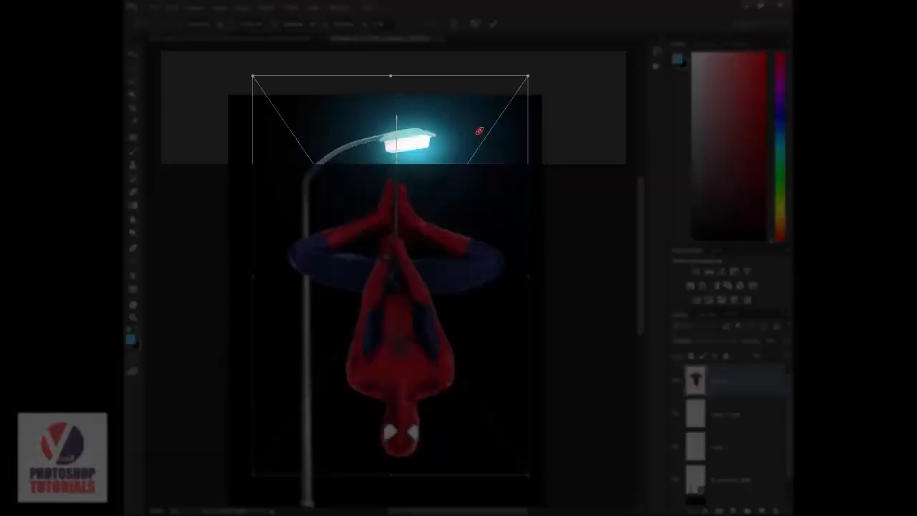
{"action": "left_click_drag", "start_coordinate": [478, 129], "coordinate": [483, 130]}
{"action": "left_click_drag", "start_coordinate": [420, 277], "coordinate": [411, 261]}
{"action": "key", "text": "Return"}
{"action": "scroll", "coordinate": [734, 479], "scroll_direction": "down", "scroll_amount": 3}
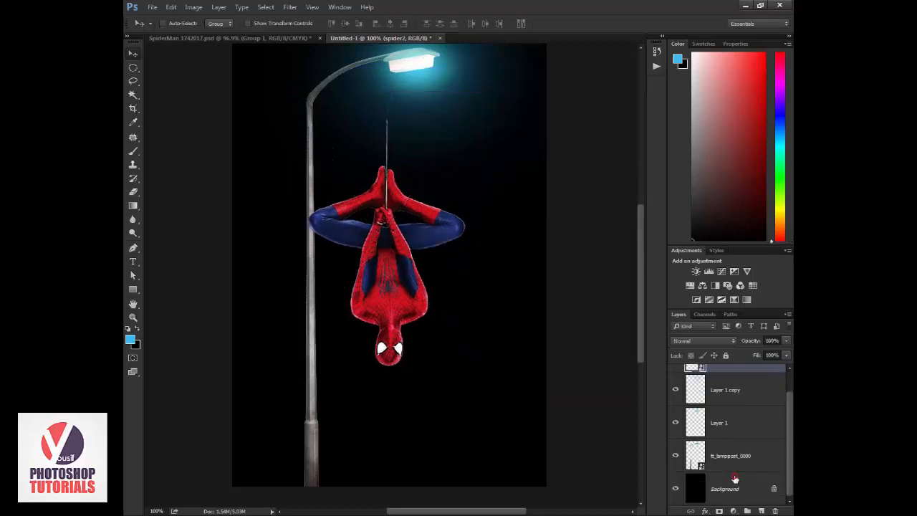
Step: Show the rulers and place a vertical and a horizontal guide through the centre of the poster
{"action": "left_click", "coordinate": [733, 481]}
{"action": "key", "text": "ctrl+r"}
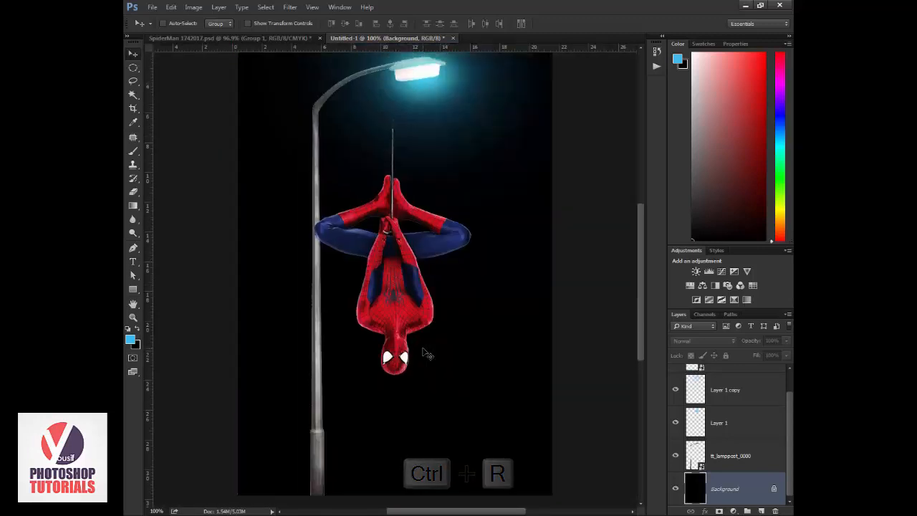
{"action": "key", "text": "ctrl+0"}
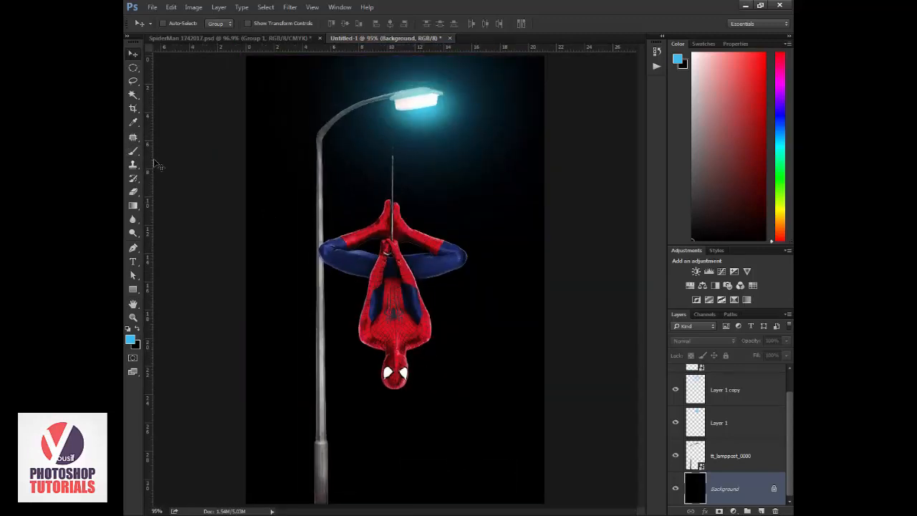
{"action": "left_click_drag", "start_coordinate": [149, 163], "coordinate": [396, 171]}
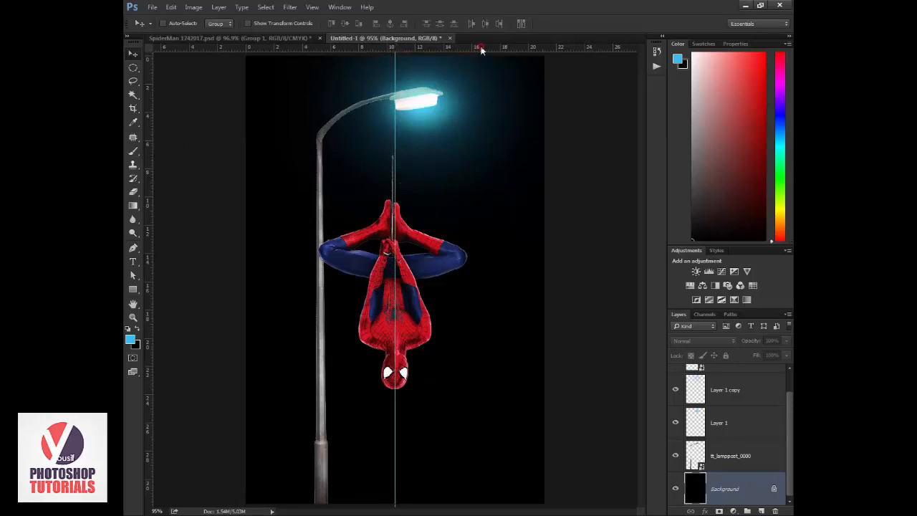
{"action": "left_click_drag", "start_coordinate": [484, 48], "coordinate": [453, 294]}
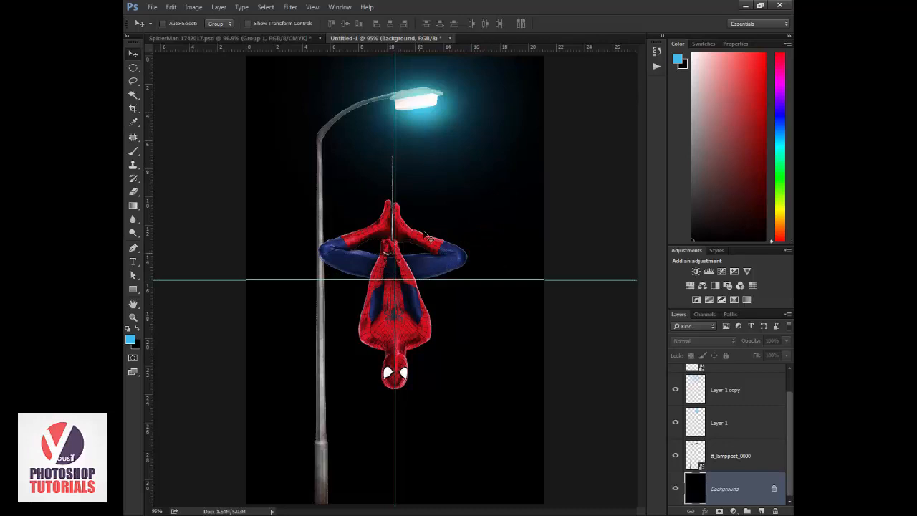
Step: Shift the spider2 figure slightly down and nudge it sideways until its web line sits on the vertical centre guide
{"action": "scroll", "coordinate": [745, 438], "scroll_direction": "up", "scroll_amount": 2}
{"action": "left_click", "coordinate": [745, 392]}
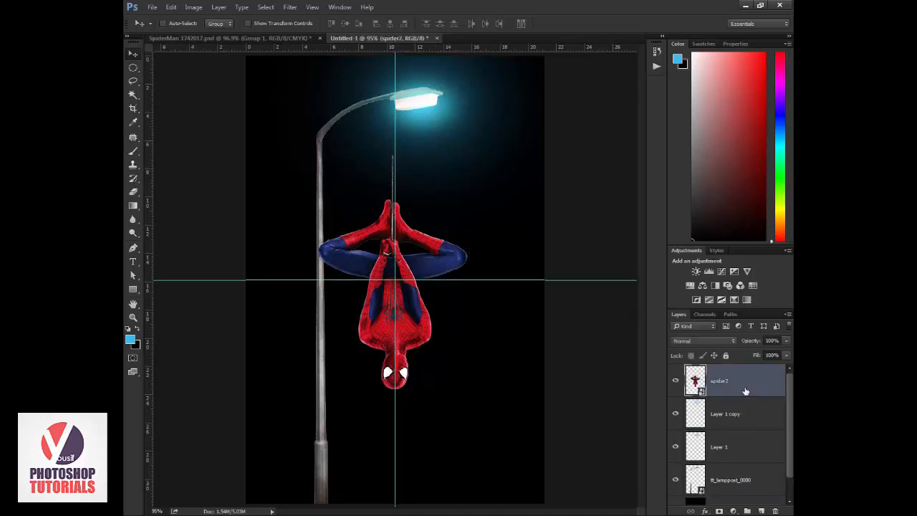
{"action": "key", "text": "ctrl+t"}
{"action": "left_click_drag", "start_coordinate": [411, 337], "coordinate": [420, 344]}
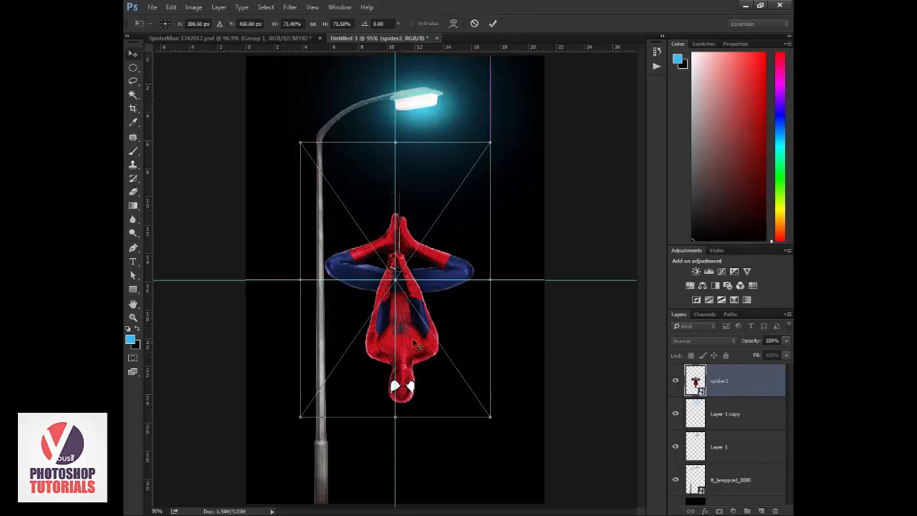
{"action": "key", "text": "Return"}
{"action": "key", "text": "Left"}
{"action": "key", "text": "Left"}
{"action": "key", "text": "Left"}
{"action": "key", "text": "Left"}
{"action": "key", "text": "Left"}
{"action": "key", "text": "Left"}
{"action": "key", "text": "Left"}
{"action": "key", "text": "Left"}
{"action": "key", "text": "Left"}
{"action": "key", "text": "Left"}
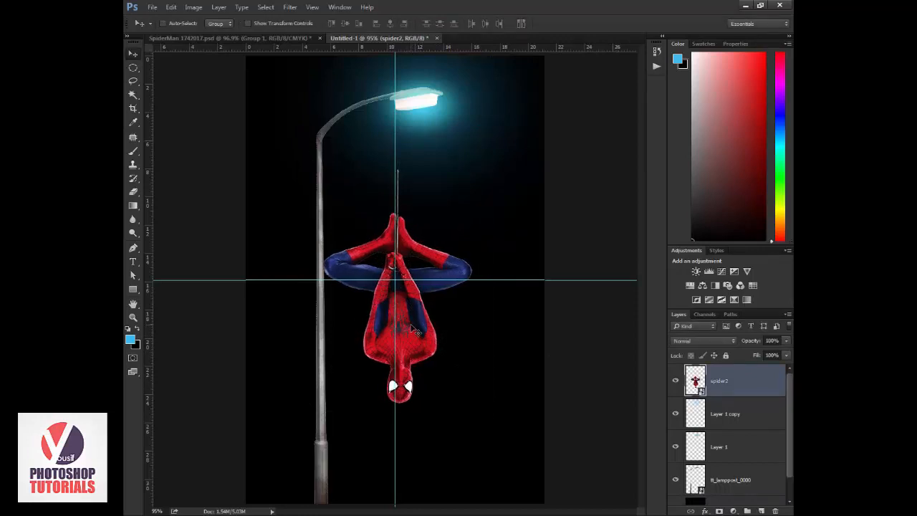
{"action": "key", "text": "Right"}
{"action": "key", "text": "Right"}
{"action": "key", "text": "Right"}
{"action": "key", "text": "Right"}
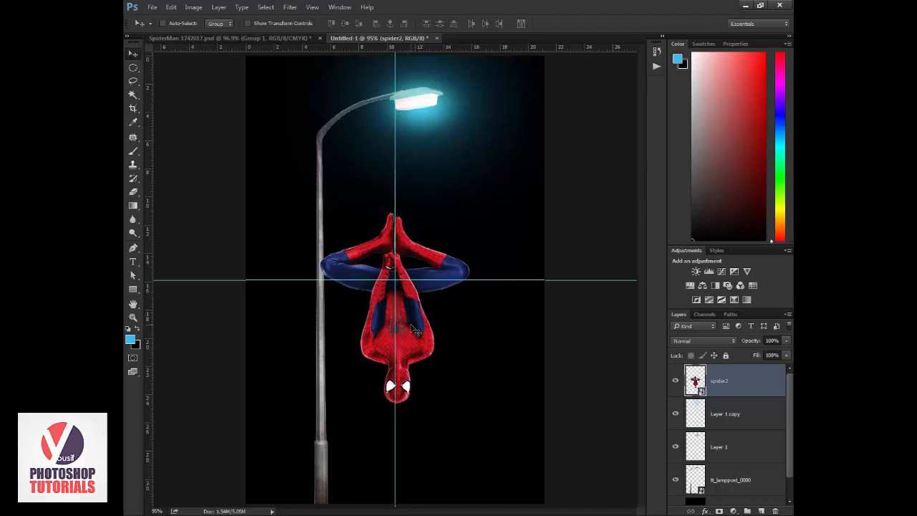
Step: Move the lamppost and both glow layers together a little to the right behind the centred figure
{"action": "left_click", "coordinate": [729, 436]}
{"action": "left_click", "coordinate": [727, 477], "text": "shift"}
{"action": "key", "text": "Right"}
{"action": "key", "text": "Right"}
{"action": "key", "text": "Right"}
{"action": "key", "text": "Right"}
{"action": "key", "text": "Right"}
{"action": "key", "text": "Right"}
{"action": "key", "text": "Right"}
{"action": "key", "text": "Right"}
{"action": "key", "text": "Right"}
{"action": "key", "text": "Right"}
{"action": "key", "text": "Right"}
{"action": "key", "text": "Right"}
{"action": "key", "text": "Right"}
{"action": "key", "text": "Right"}
{"action": "key", "text": "Right"}
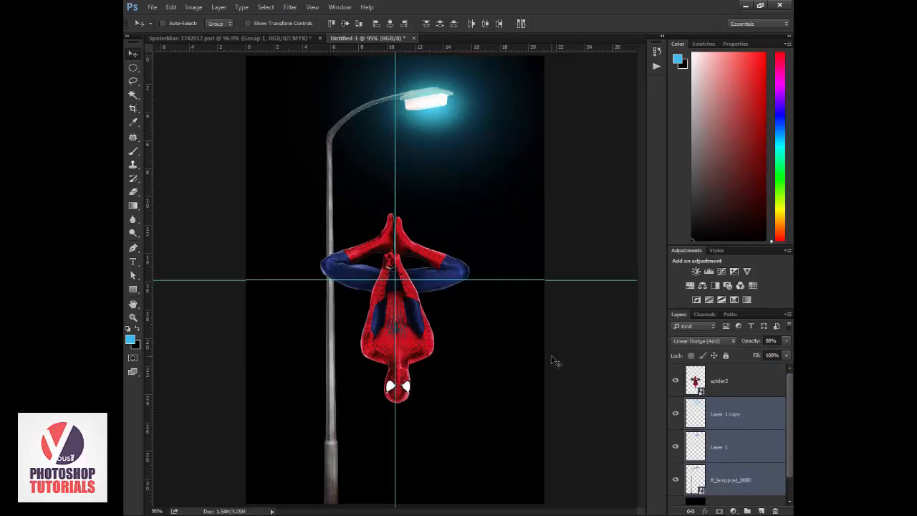
Step: Hide the guides and add a layer mask to the spider2 layer
{"action": "left_click", "coordinate": [724, 387]}
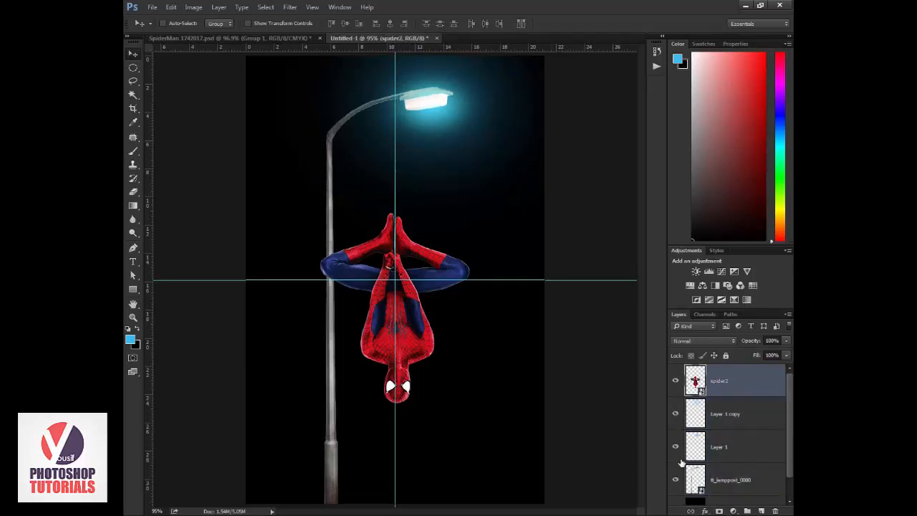
{"action": "key", "text": "ctrl"}
{"action": "key", "text": "ctrl+semicolon"}
{"action": "key", "text": "z"}
{"action": "left_click", "coordinate": [395, 96]}
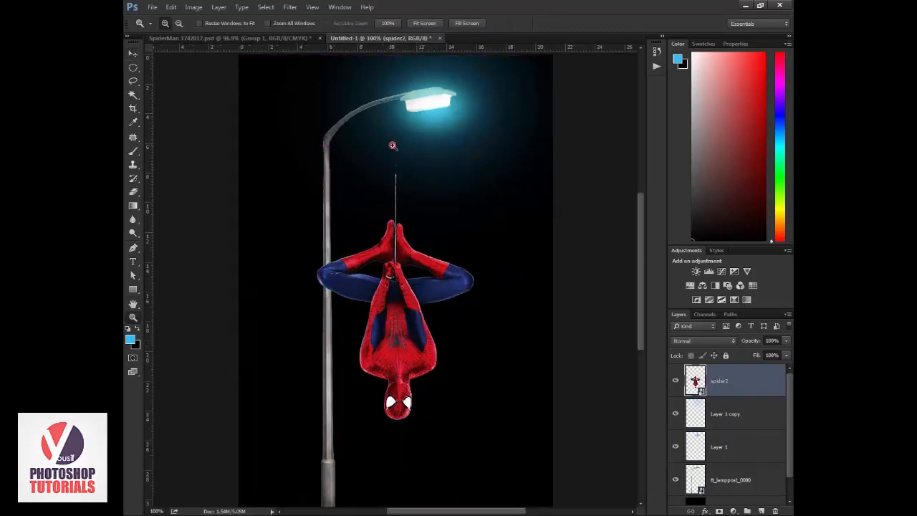
{"action": "left_click", "coordinate": [392, 145]}
{"action": "left_click", "coordinate": [719, 510]}
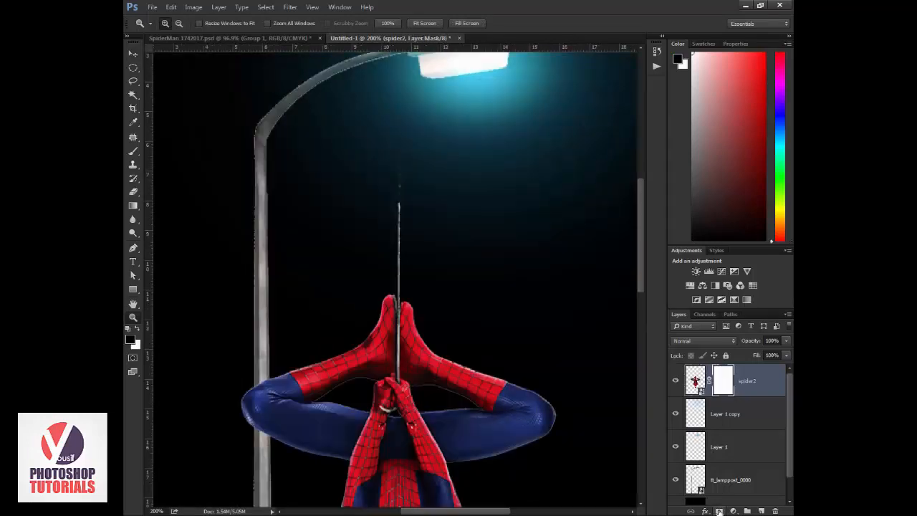
Step: Paint black on the spider2 mask with a small hard brush to remove the web line above the feet
{"action": "key", "text": "b"}
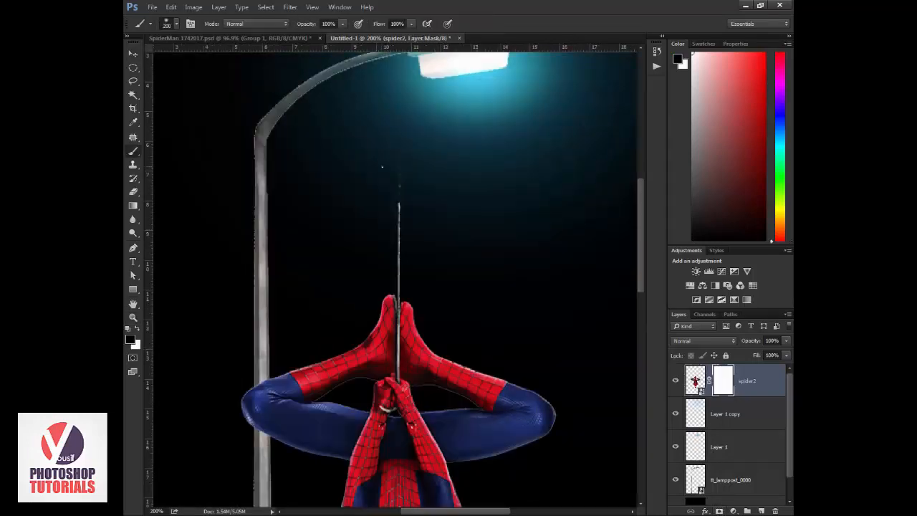
{"action": "right_click", "coordinate": [462, 214]}
{"action": "left_click", "coordinate": [484, 205]}
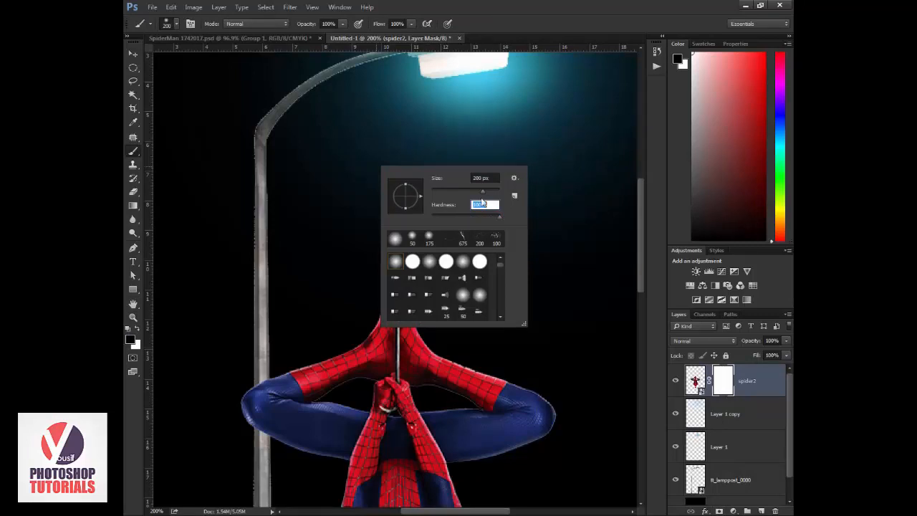
{"action": "mouse_move", "coordinate": [438, 189]}
{"action": "left_mouse_down"}
{"action": "mouse_move", "coordinate": [410, 169]}
{"action": "mouse_move", "coordinate": [398, 171]}
{"action": "mouse_move", "coordinate": [395, 253]}
{"action": "left_mouse_up"}
{"action": "left_click", "coordinate": [410, 124]}
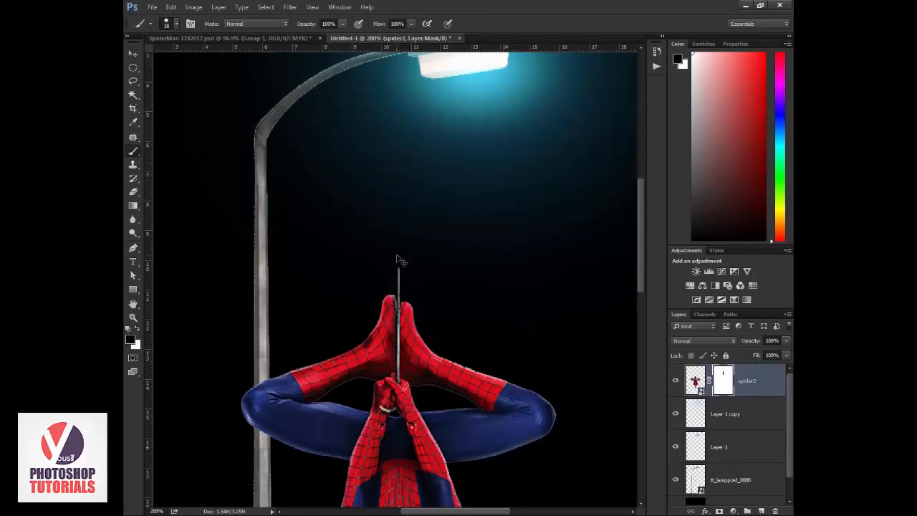
{"action": "key", "text": "ctrl+plus"}
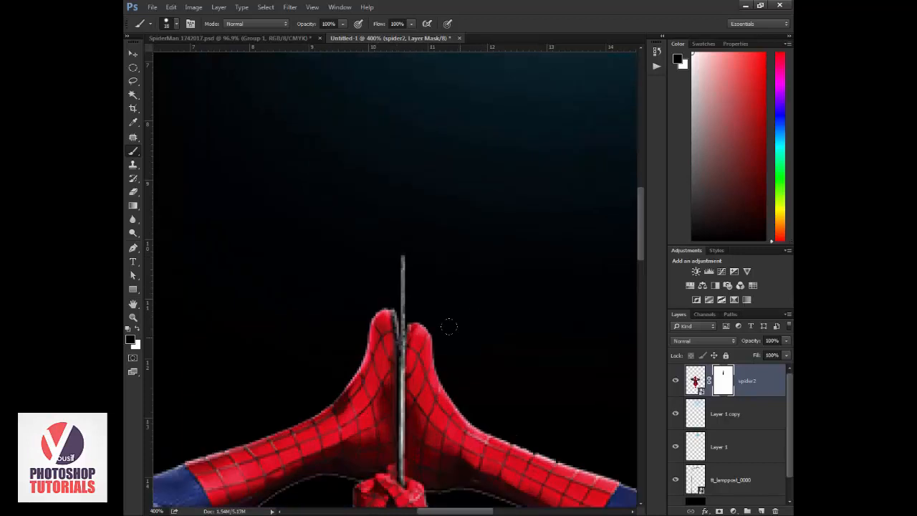
{"action": "left_click_drag", "start_coordinate": [403, 256], "coordinate": [405, 273]}
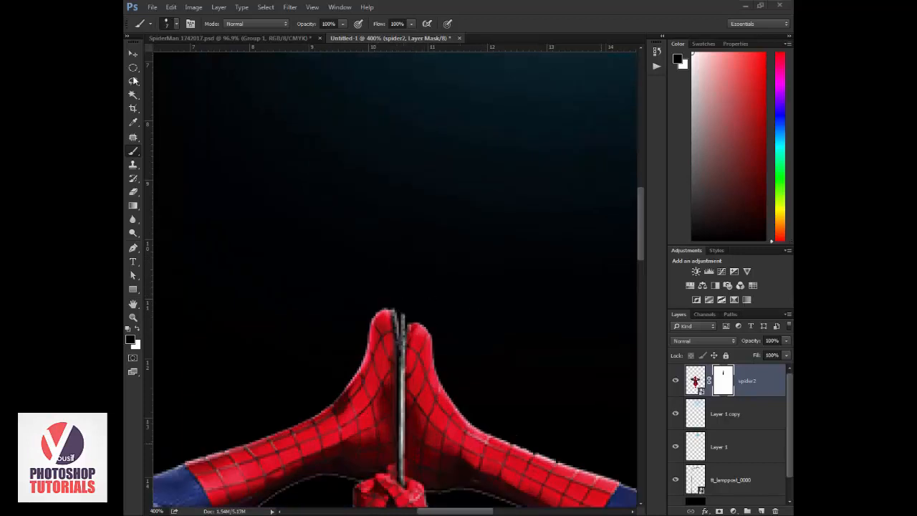
Step: Draw a slightly curved Pen tool path from the lamppost arm down to Spider-Man's hands, using Path mode
{"action": "key", "text": "ctrl+minus"}
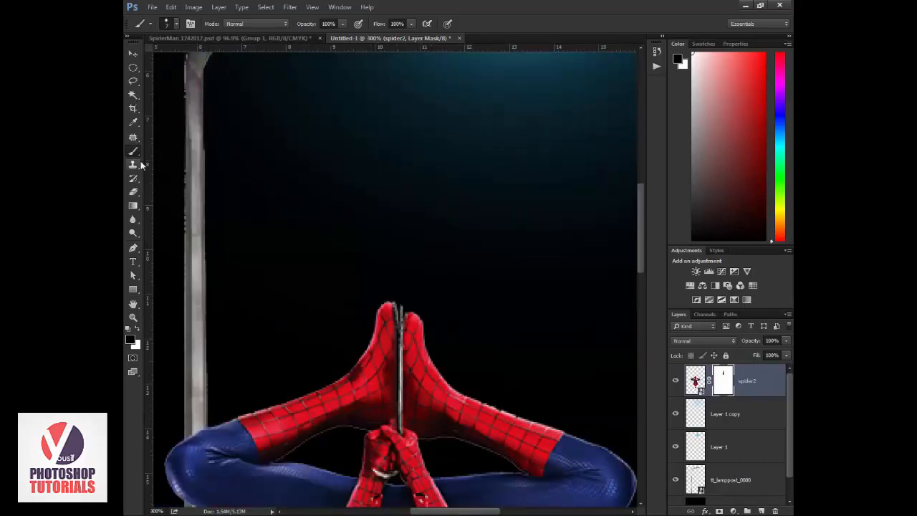
{"action": "key", "text": "ctrl+minus"}
{"action": "scroll", "coordinate": [348, 181], "scroll_direction": "up", "scroll_amount": 2}
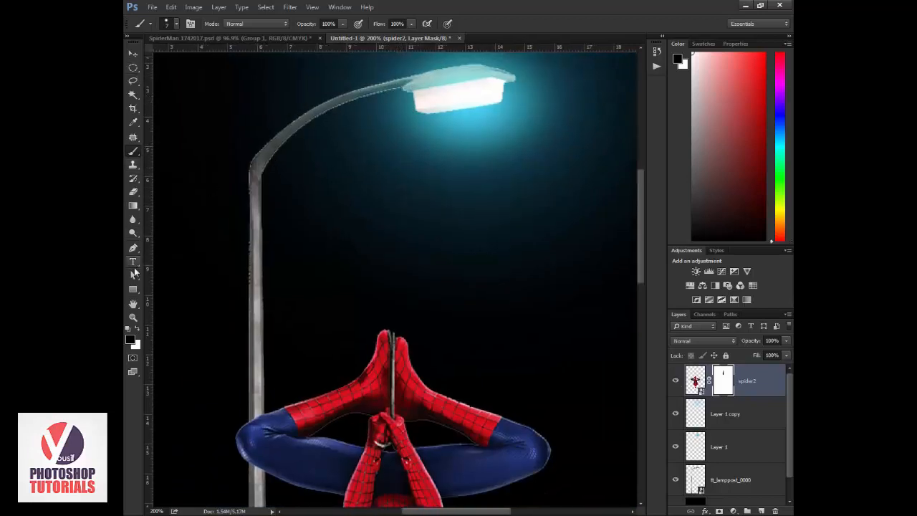
{"action": "left_click", "coordinate": [133, 247]}
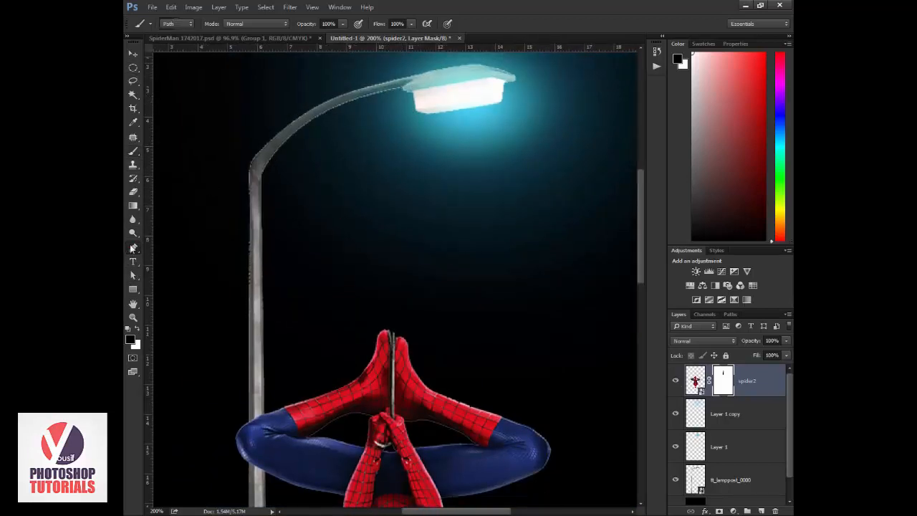
{"action": "left_click", "coordinate": [181, 26]}
{"action": "left_click", "coordinate": [174, 41]}
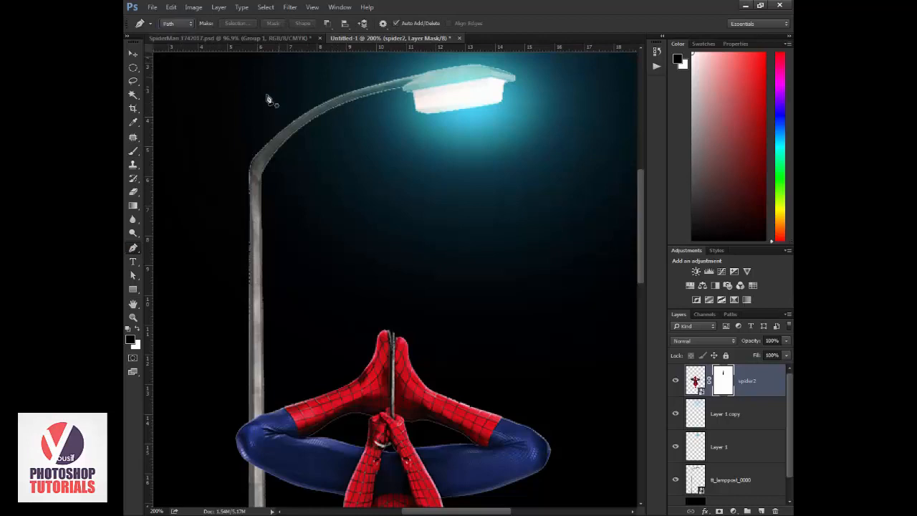
{"action": "left_click", "coordinate": [400, 82]}
{"action": "left_click_drag", "start_coordinate": [388, 237], "coordinate": [392, 284]}
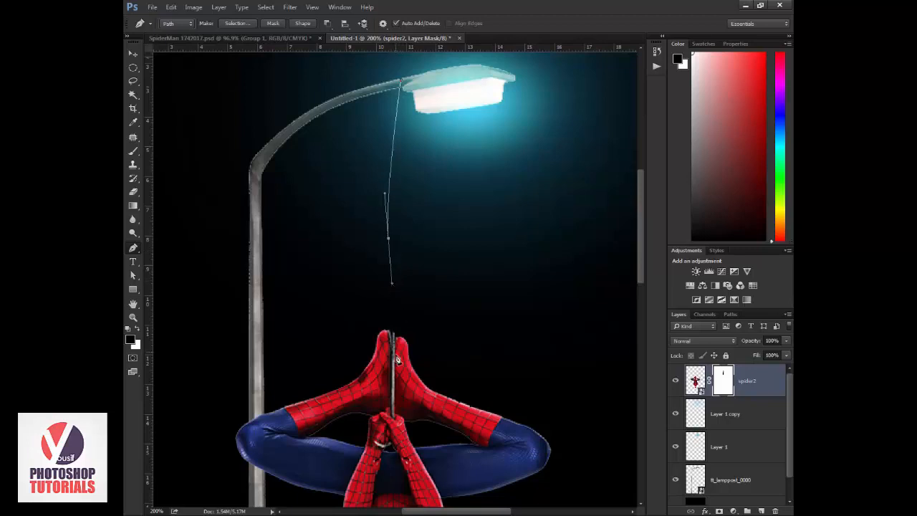
{"action": "left_click", "coordinate": [393, 425]}
{"action": "key", "text": "ctrl+z"}
{"action": "left_click", "coordinate": [394, 423]}
Step: Add a new layer above spider2 and prepare the Brush tool with white as the foreground colour
{"action": "left_click", "coordinate": [762, 510]}
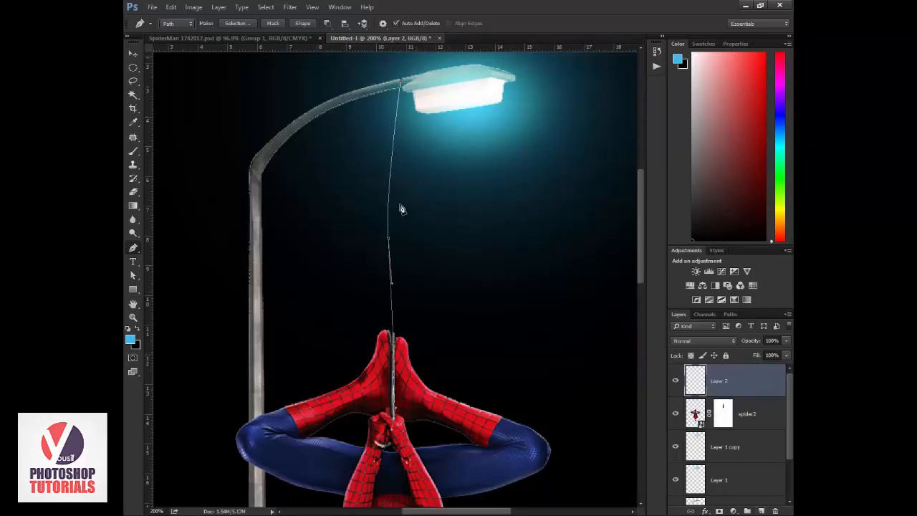
{"action": "left_click_drag", "start_coordinate": [133, 150], "coordinate": [186, 151]}
{"action": "left_click", "coordinate": [129, 328]}
{"action": "left_click", "coordinate": [137, 328]}
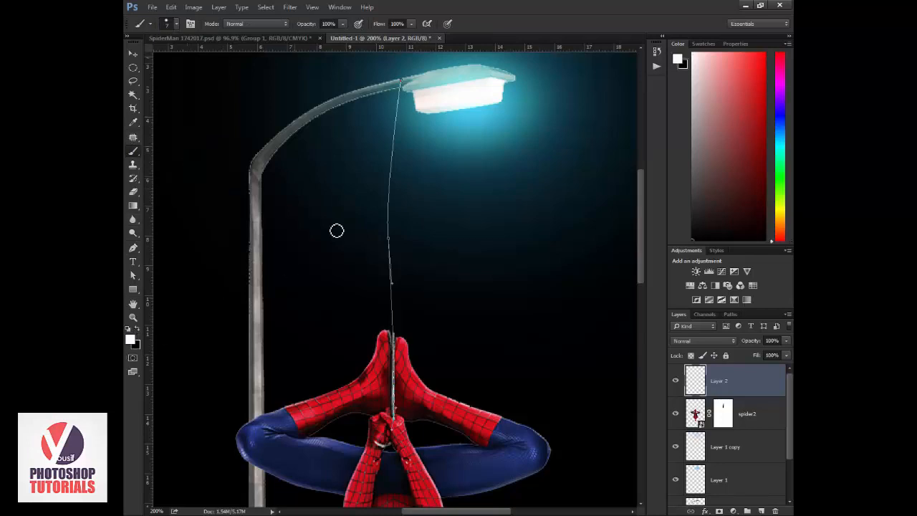
Step: Try a 2 px brush with a loose test stroke beside the path, and undo the stroke
{"action": "right_click", "coordinate": [340, 225]}
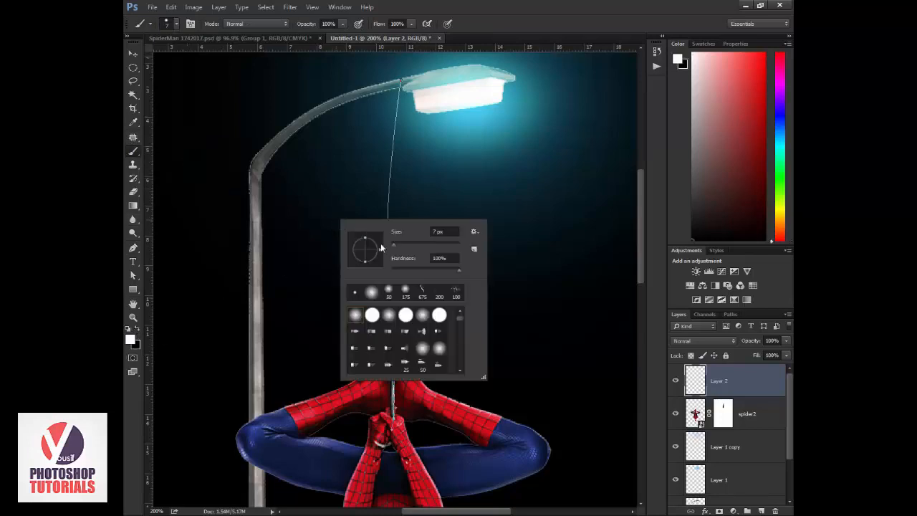
{"action": "left_click", "coordinate": [439, 233]}
{"action": "type", "text": "2"}
{"action": "key", "text": "Return"}
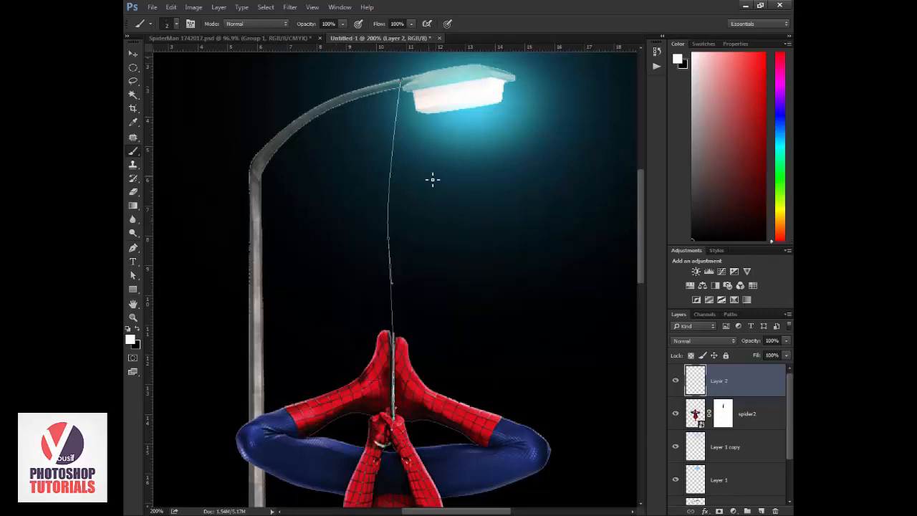
{"action": "mouse_move", "coordinate": [322, 152]}
{"action": "left_mouse_down"}
{"action": "mouse_move", "coordinate": [361, 213]}
{"action": "mouse_move", "coordinate": [356, 195]}
{"action": "left_mouse_up"}
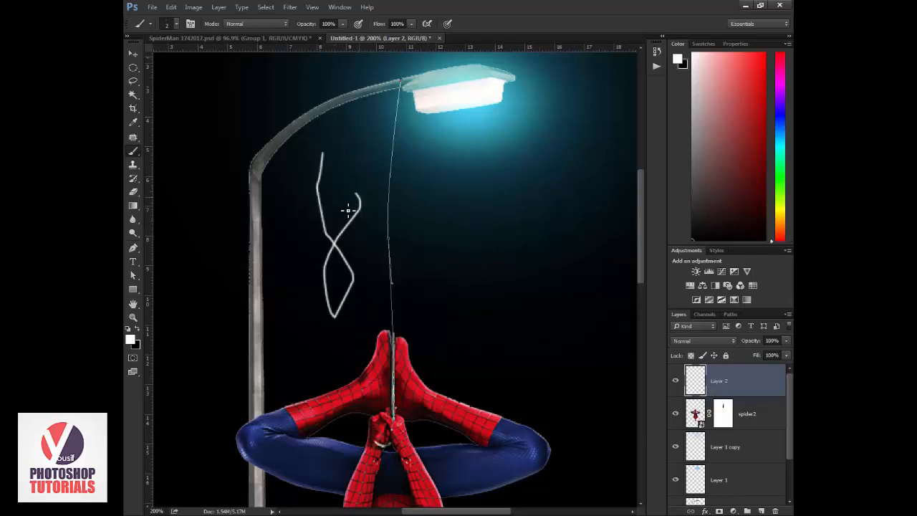
{"action": "key", "text": "ctrl+z"}
Step: Set the brush size to 1 px, test it with a loose stroke beside the path, and undo the stroke
{"action": "right_click", "coordinate": [347, 253]}
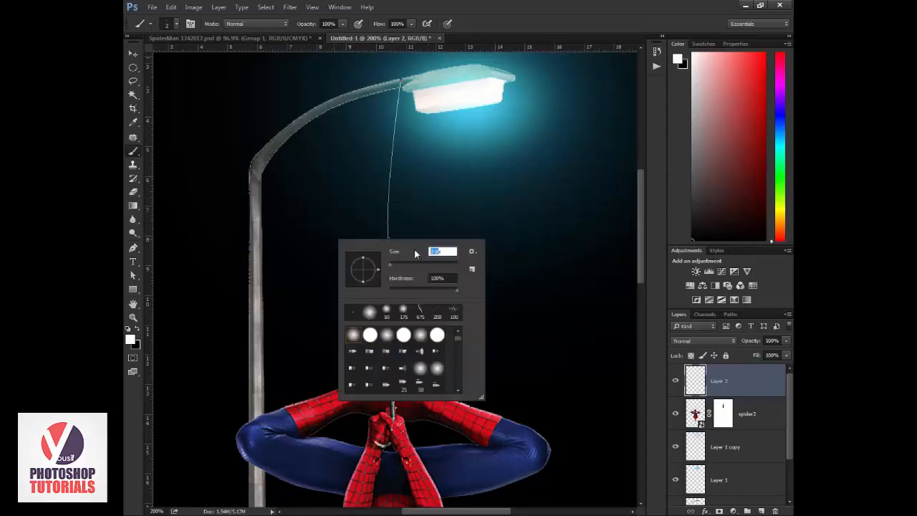
{"action": "key", "text": "Return"}
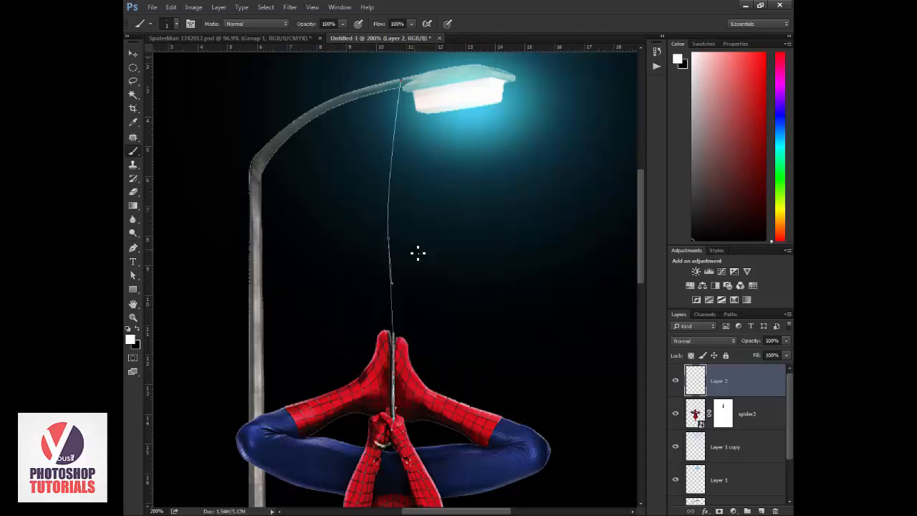
{"action": "mouse_move", "coordinate": [342, 177]}
{"action": "left_mouse_down"}
{"action": "mouse_move", "coordinate": [348, 293]}
{"action": "mouse_move", "coordinate": [322, 189]}
{"action": "mouse_move", "coordinate": [311, 208]}
{"action": "left_mouse_up"}
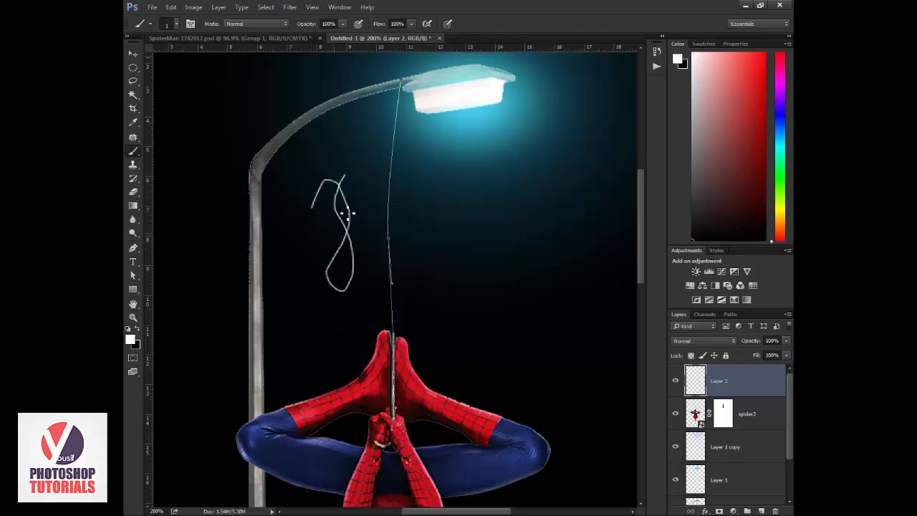
{"action": "scroll", "coordinate": [348, 208], "scroll_direction": "left", "scroll_amount": 1}
{"action": "key", "text": "ctrl+plus"}
{"action": "key", "text": "ctrl+minus"}
{"action": "key", "text": "ctrl+minus"}
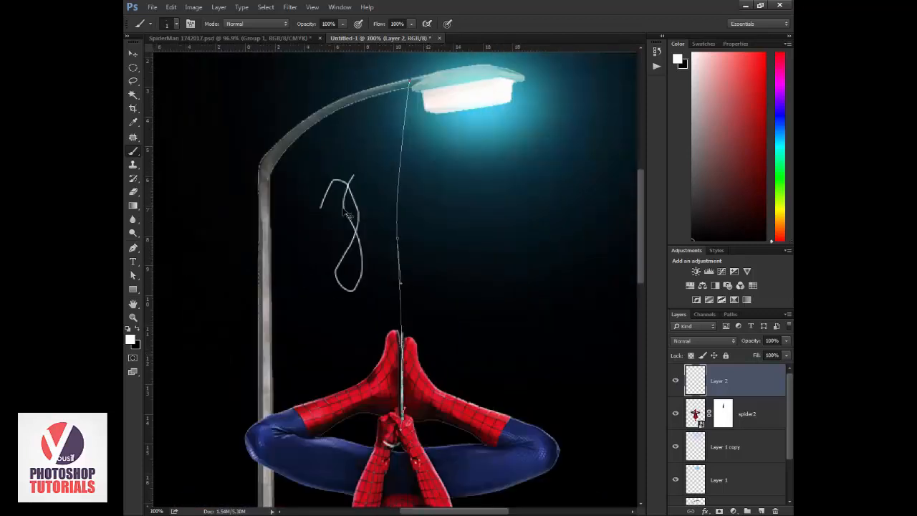
{"action": "key", "text": "ctrl+z"}
{"action": "scroll", "coordinate": [393, 265], "scroll_direction": "down", "scroll_amount": 3}
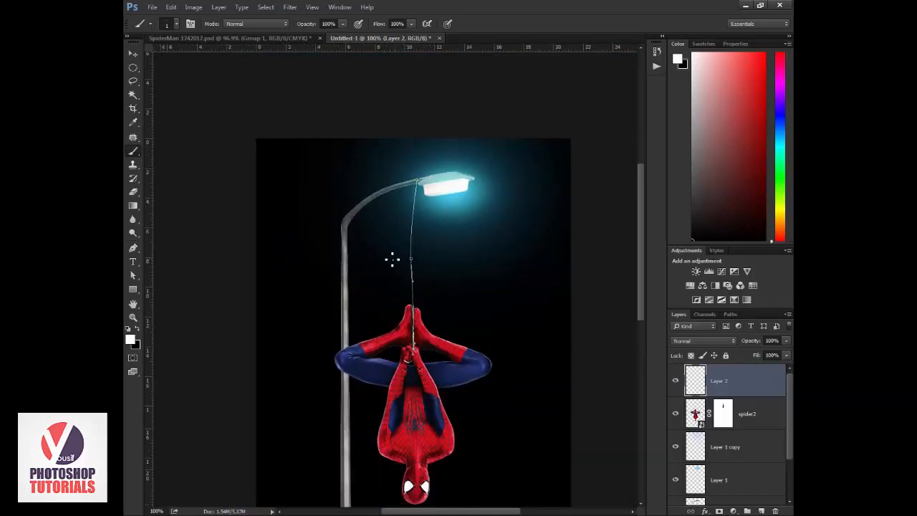
Step: Recheck the 1 px brush with another loose test stroke above the figure's feet, and undo it
{"action": "right_click", "coordinate": [387, 259]}
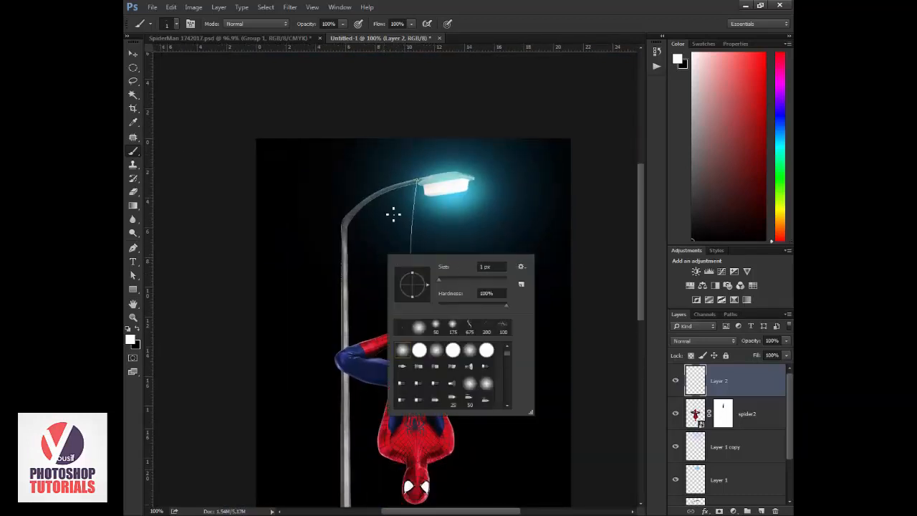
{"action": "left_click", "coordinate": [479, 266]}
{"action": "key", "text": "Return"}
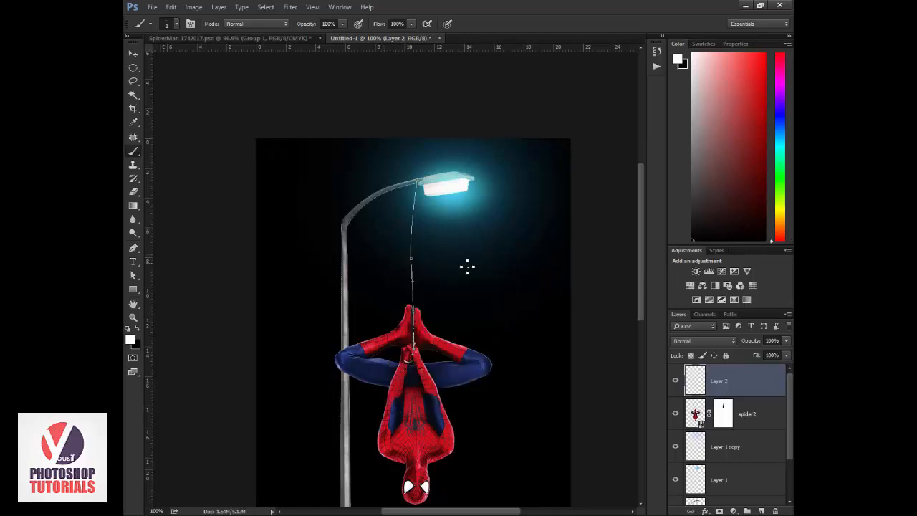
{"action": "mouse_move", "coordinate": [433, 251]}
{"action": "left_mouse_down"}
{"action": "mouse_move", "coordinate": [445, 338]}
{"action": "mouse_move", "coordinate": [459, 262]}
{"action": "left_mouse_up"}
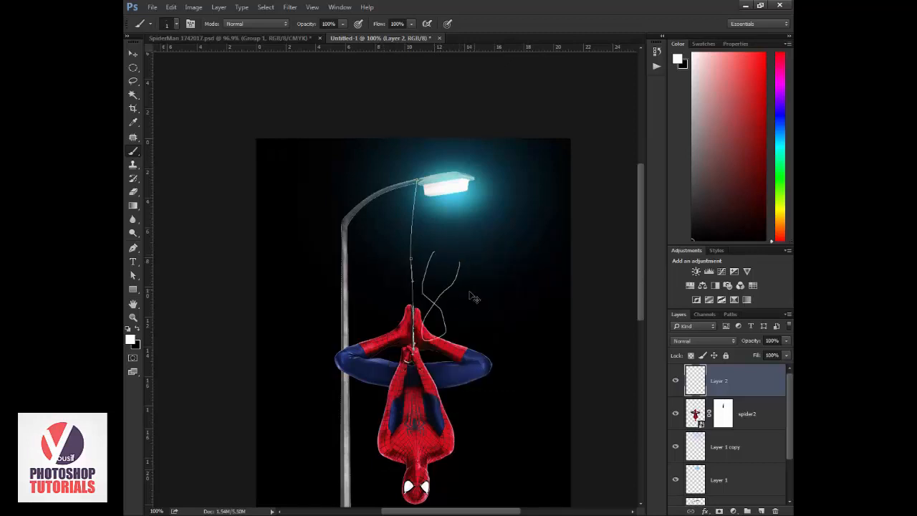
{"action": "key", "text": "ctrl+z"}
Step: Stroke the web path on Layer 2 with the Brush, leaving Simulate Pressure off, and dismiss the path
{"action": "key", "text": "z"}
{"action": "left_click", "coordinate": [441, 307]}
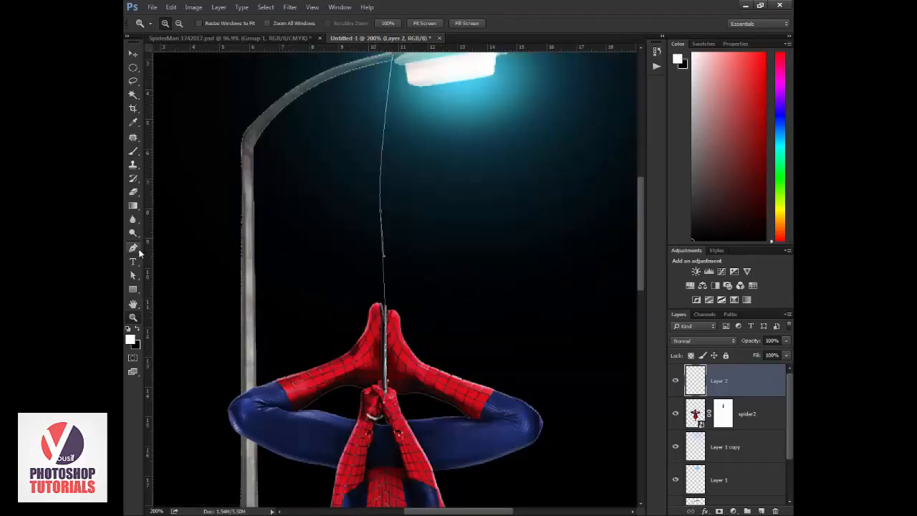
{"action": "left_click", "coordinate": [140, 254]}
{"action": "right_click", "coordinate": [359, 208]}
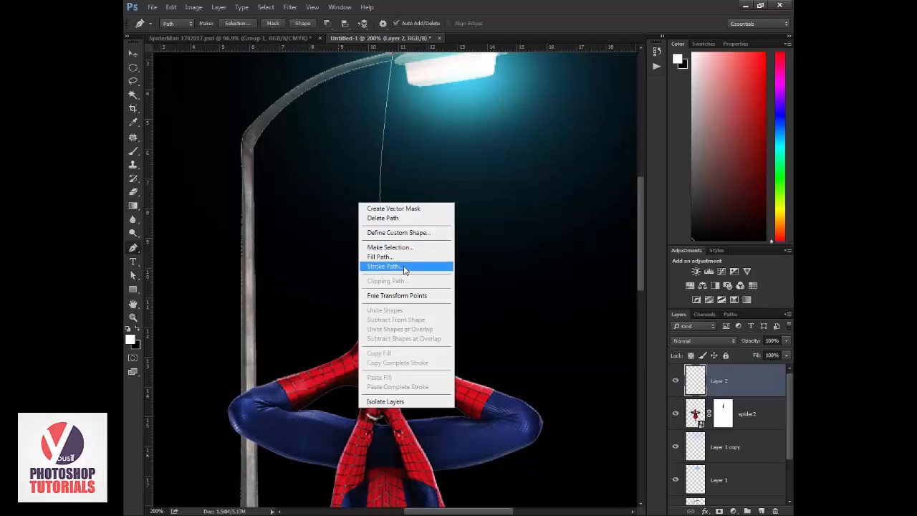
{"action": "left_click", "coordinate": [404, 268]}
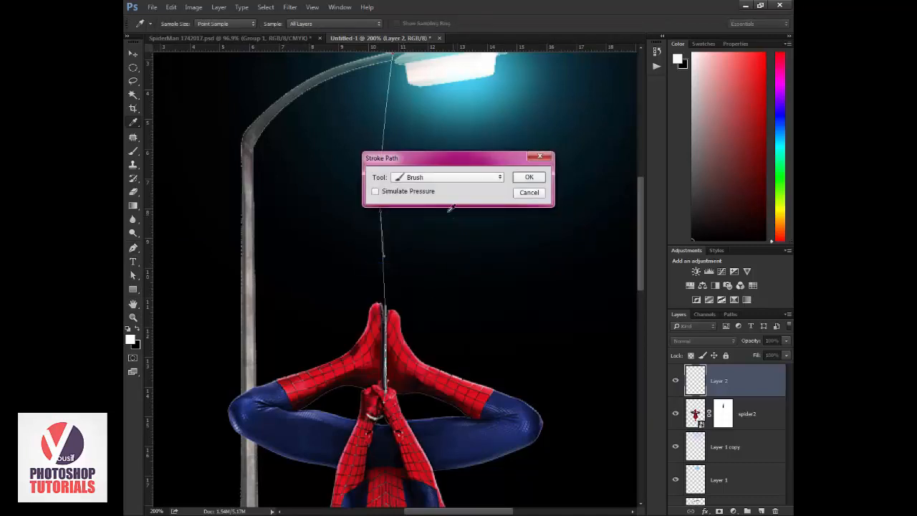
{"action": "left_click", "coordinate": [473, 185]}
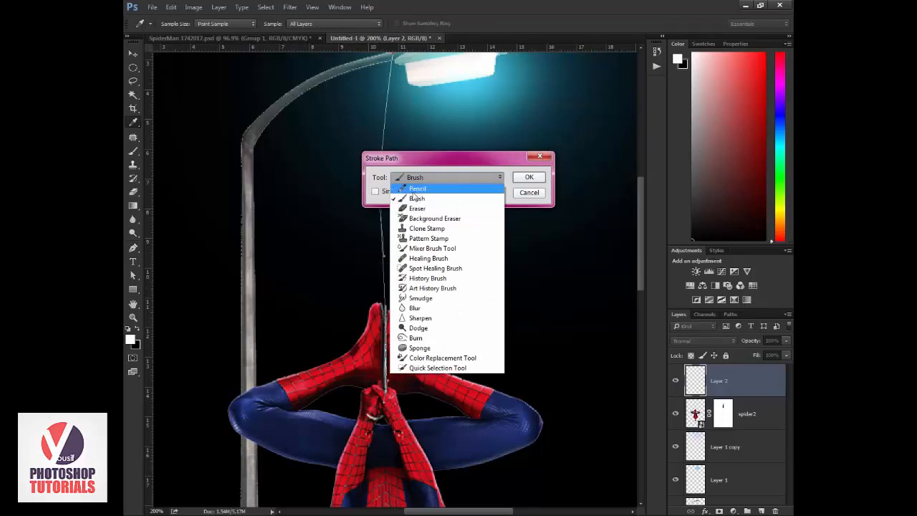
{"action": "left_click", "coordinate": [436, 199]}
{"action": "left_click", "coordinate": [528, 178]}
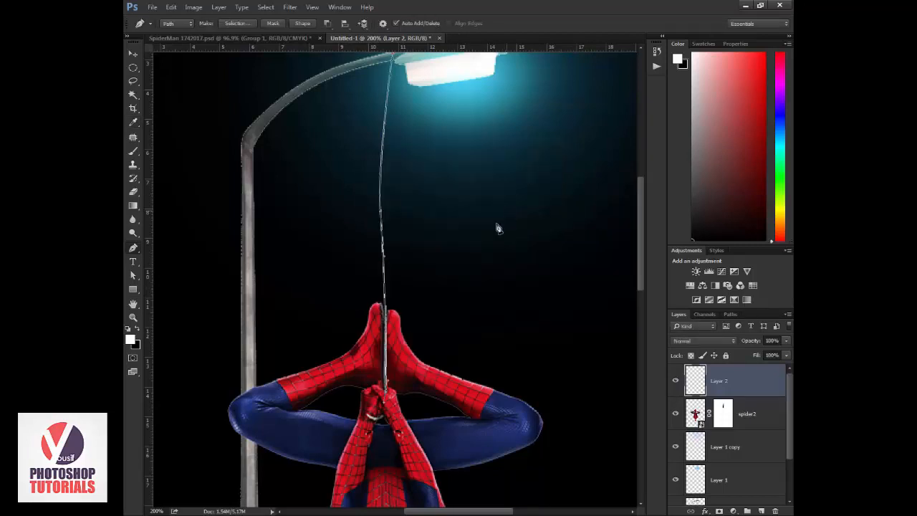
{"action": "key", "text": "Return"}
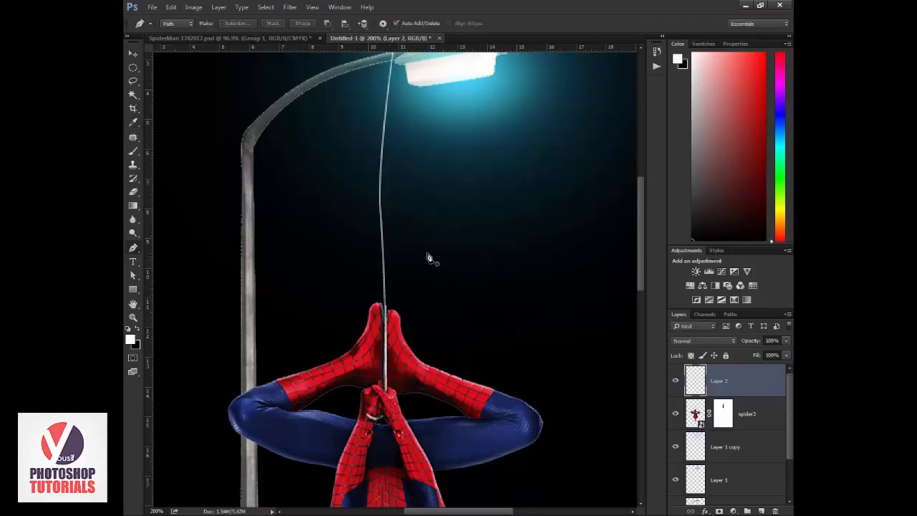
Step: Try shifting the stroked web strand slightly to the left, and undo the move
{"action": "key", "text": "z"}
{"action": "left_click", "coordinate": [387, 228], "text": "alt"}
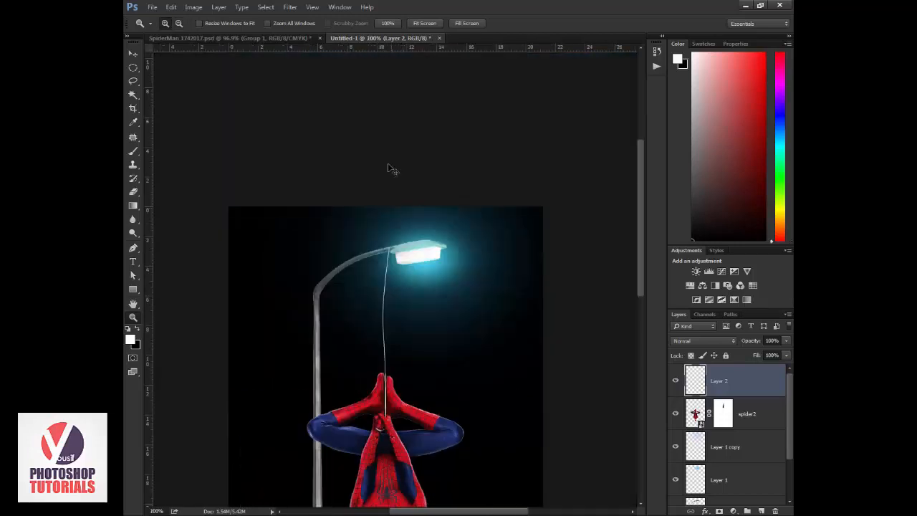
{"action": "key", "text": "v"}
{"action": "left_click_drag", "start_coordinate": [411, 275], "coordinate": [413, 269]}
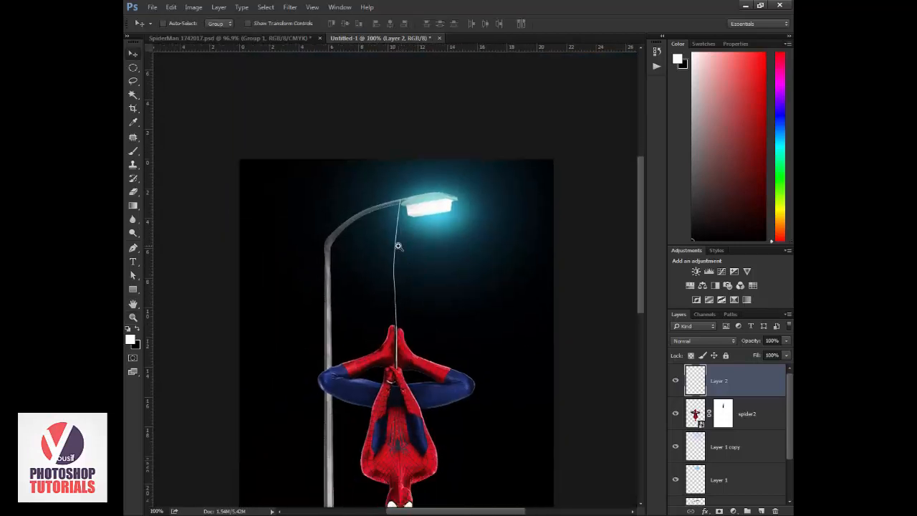
{"action": "left_click", "coordinate": [399, 247], "text": "ctrl"}
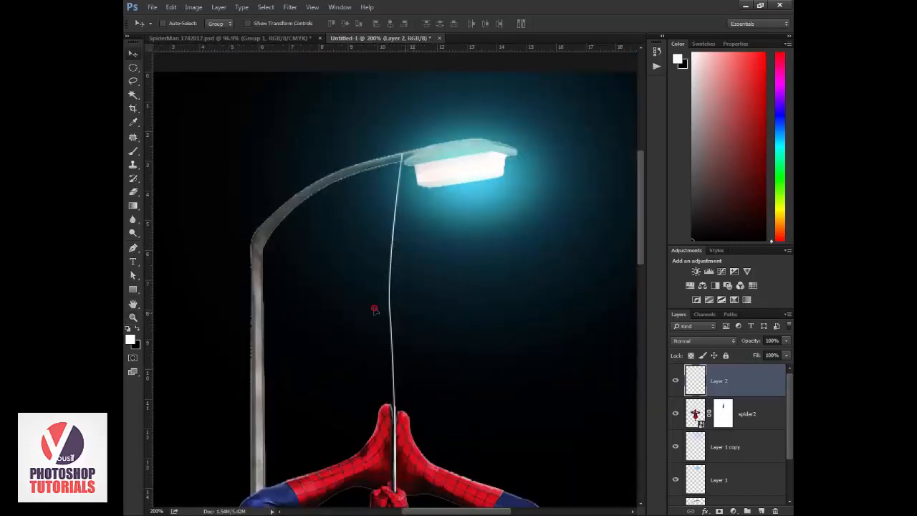
{"action": "left_click_drag", "start_coordinate": [374, 309], "coordinate": [358, 311]}
{"action": "key", "text": "ctrl+z"}
Step: Duplicate the web strand layer, check the finished poster for reference, and flip the copy horizontally
{"action": "key", "text": "ctrl+j"}
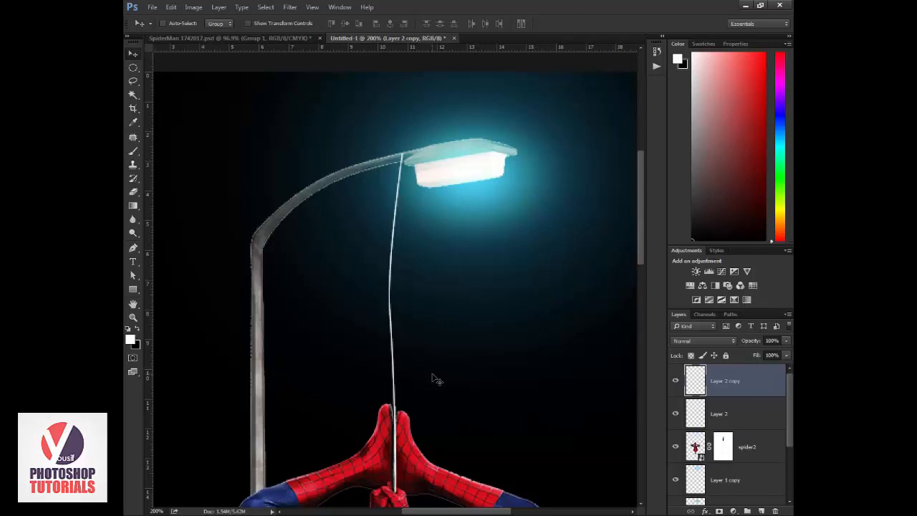
{"action": "left_click", "coordinate": [293, 38]}
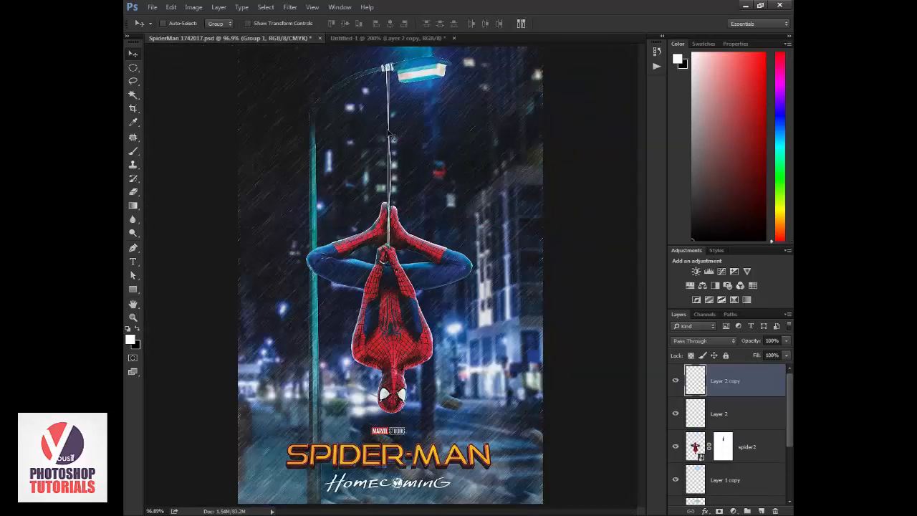
{"action": "left_click", "coordinate": [354, 38]}
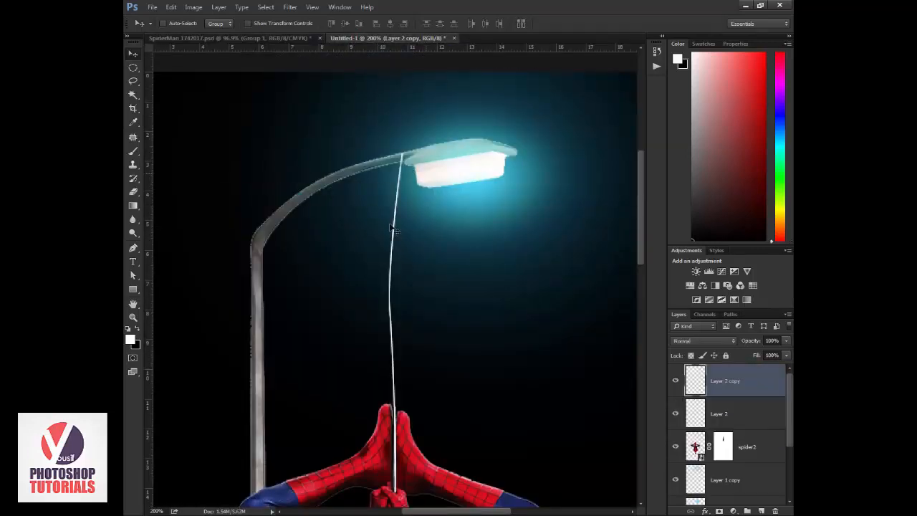
{"action": "key", "text": "ctrl+t"}
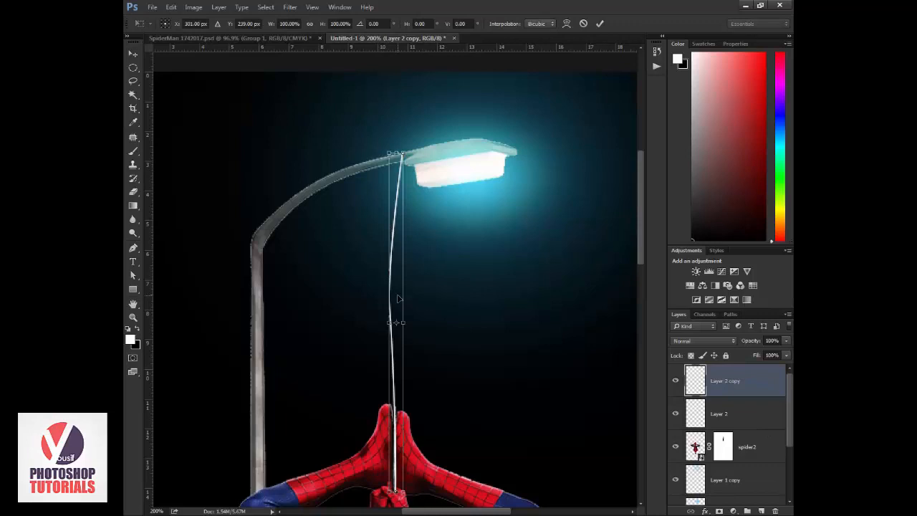
{"action": "right_click", "coordinate": [399, 299]}
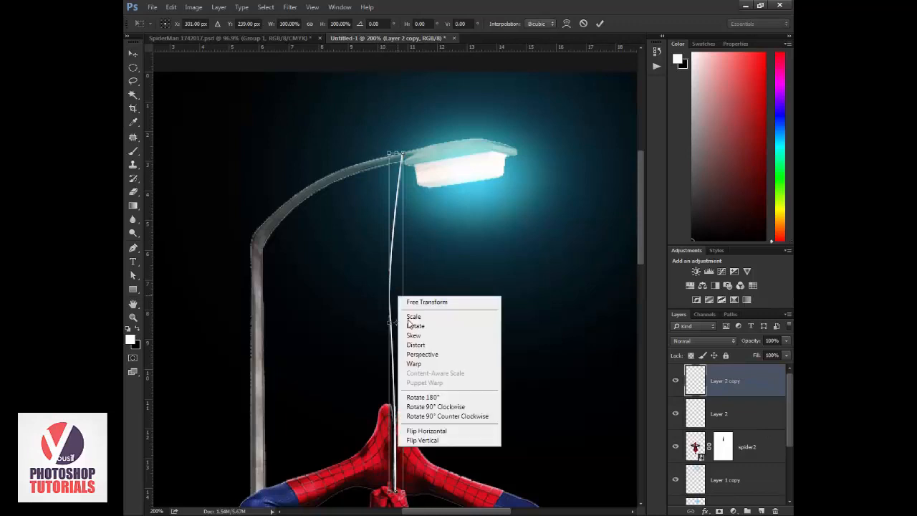
{"action": "left_click", "coordinate": [444, 432]}
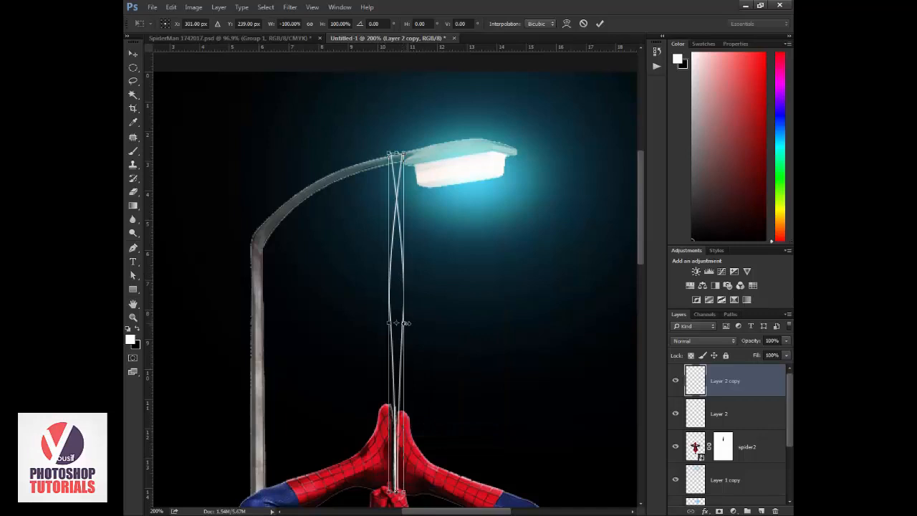
Step: Narrow the flipped strand by pulling its right side inward so it crosses the original more tightly, and apply the transform
{"action": "left_click_drag", "start_coordinate": [400, 324], "coordinate": [403, 322]}
{"action": "key", "text": "ctrl+plus"}
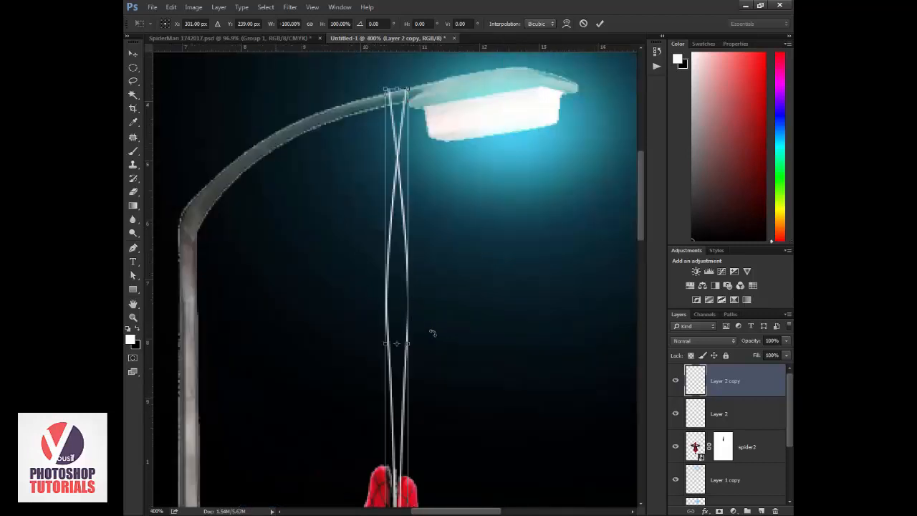
{"action": "key", "text": "ctrl+plus"}
{"action": "left_click_drag", "start_coordinate": [416, 364], "coordinate": [398, 364]}
{"action": "key", "text": "Return"}
Step: Duplicate the narrowed strand layer and flip the new copy horizontally
{"action": "key", "text": "z"}
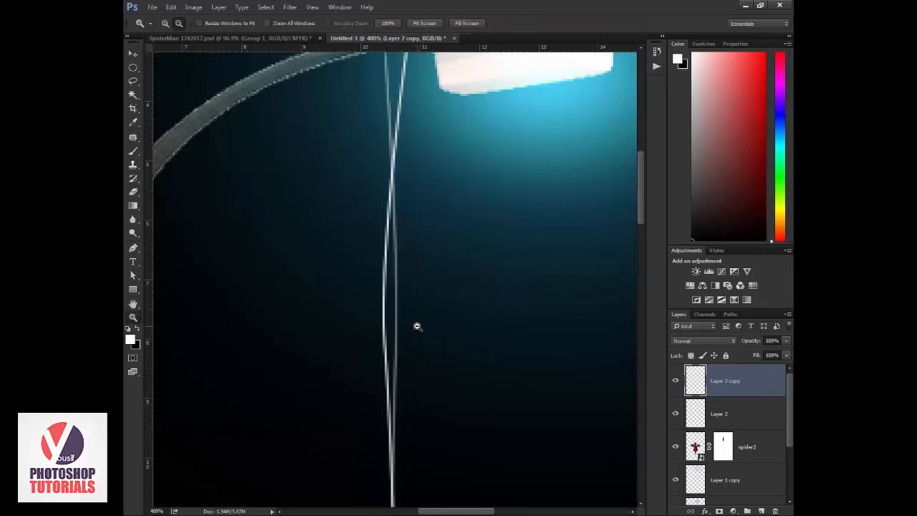
{"action": "left_click", "coordinate": [417, 324], "text": "alt"}
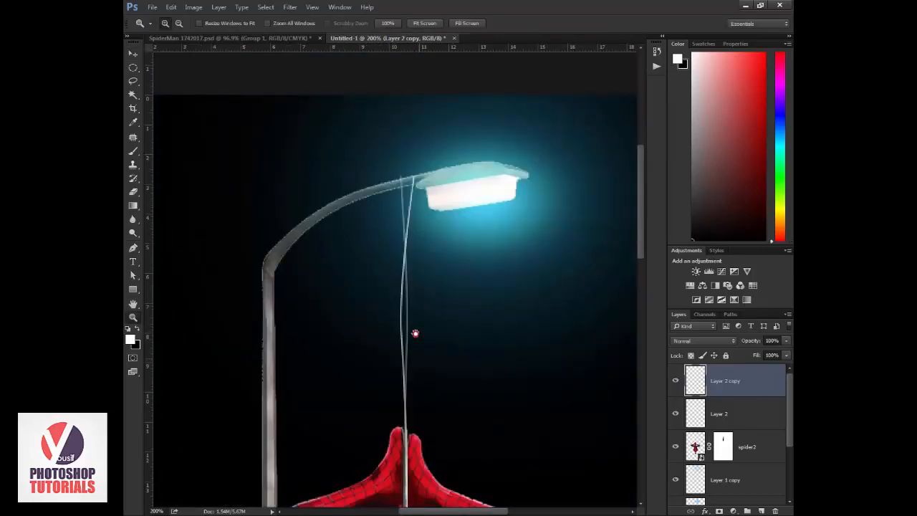
{"action": "scroll", "coordinate": [416, 328], "scroll_direction": "down", "scroll_amount": 3}
{"action": "key", "text": "v"}
{"action": "key", "text": "ctrl+j"}
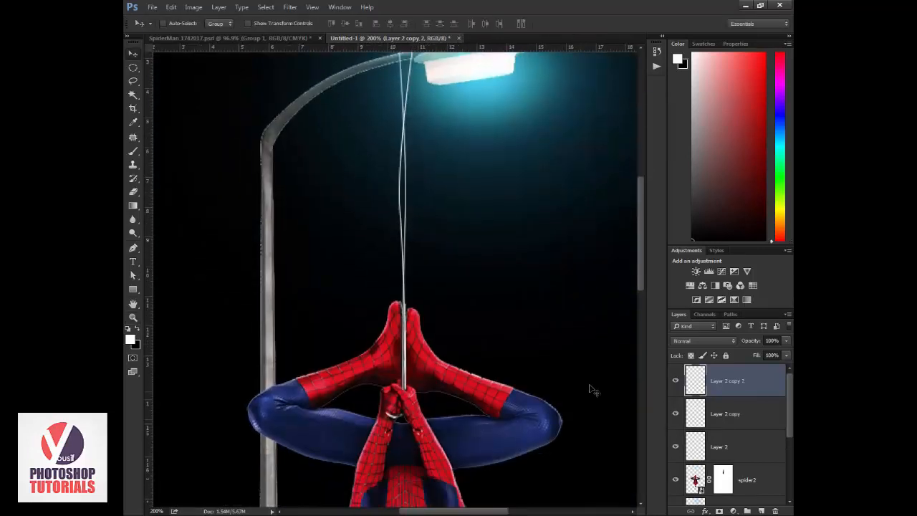
{"action": "key", "text": "ctrl+t"}
{"action": "right_click", "coordinate": [406, 246]}
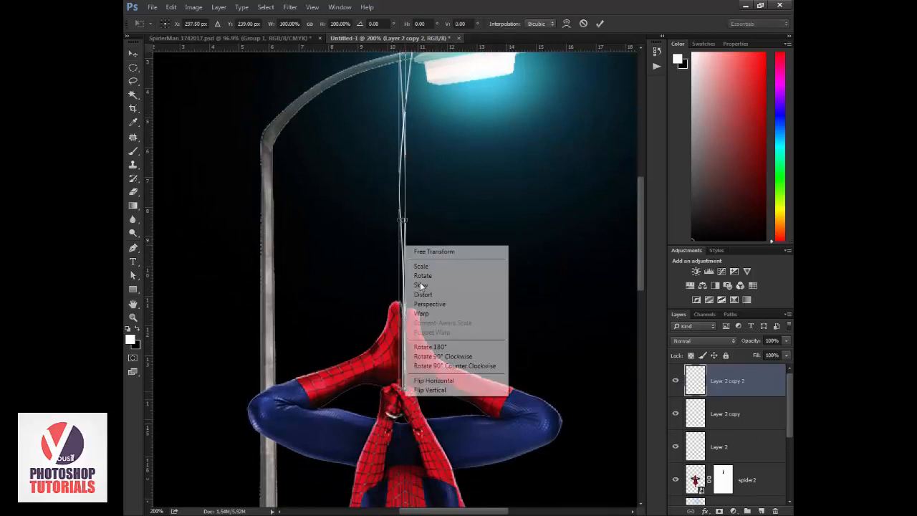
{"action": "left_click", "coordinate": [434, 381]}
{"action": "key", "text": "Return"}
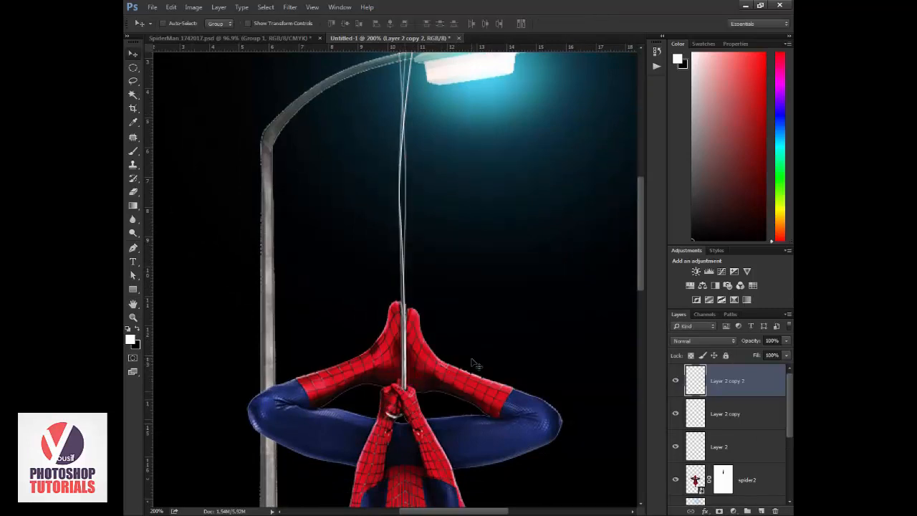
Step: Nudge the newly flipped strand slightly to the right to separate it from the other web strands
{"action": "key", "text": "Right"}
{"action": "key", "text": "Right"}
{"action": "key", "text": "Right"}
{"action": "key", "text": "Right"}
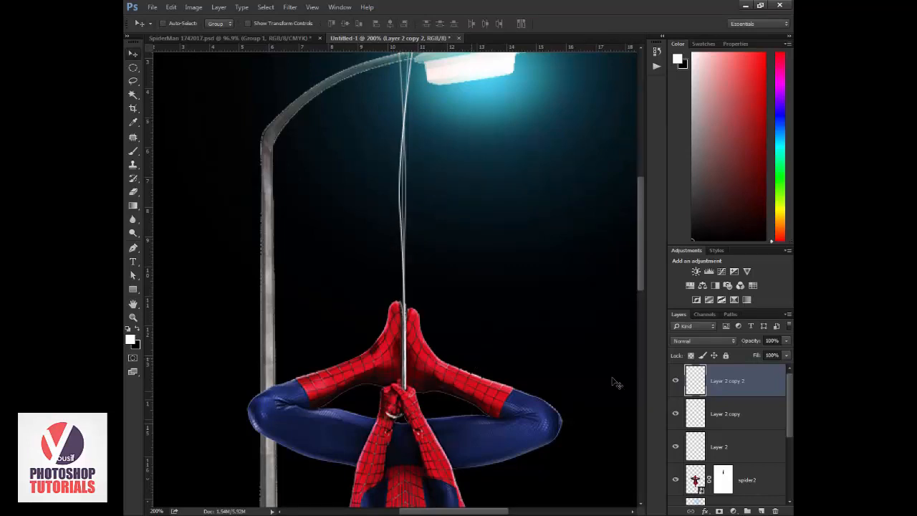
Step: Rotate the strand on Layer 2 copy by about -0.57° and duplicate that layer
{"action": "left_click", "coordinate": [749, 420]}
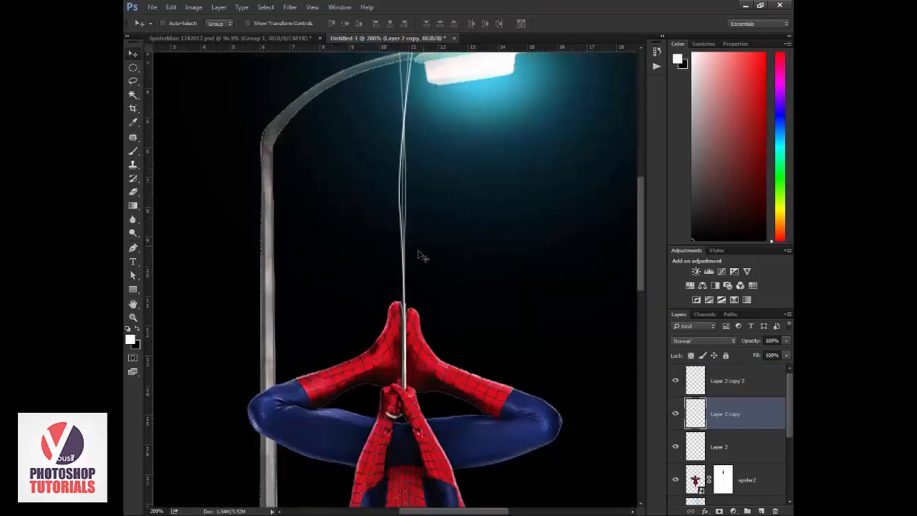
{"action": "key", "text": "ctrl+t"}
{"action": "left_click_drag", "start_coordinate": [470, 243], "coordinate": [470, 243]}
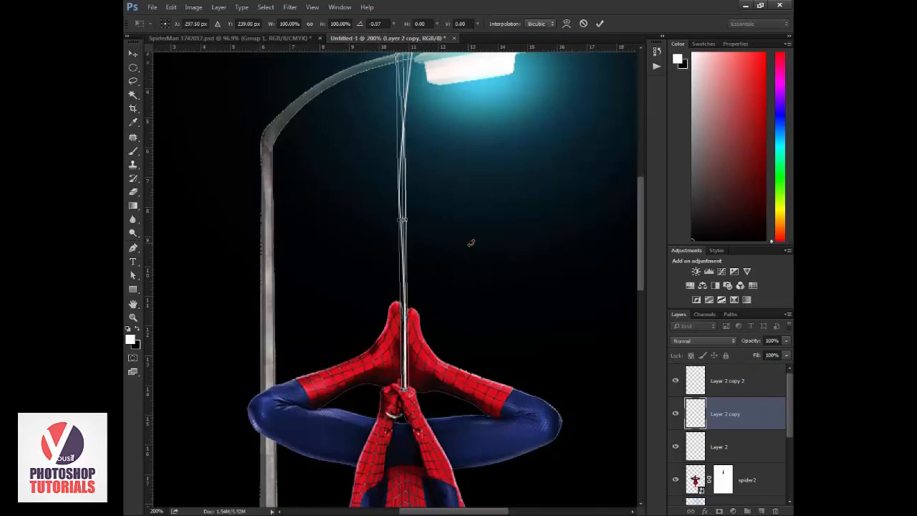
{"action": "key", "text": "Return"}
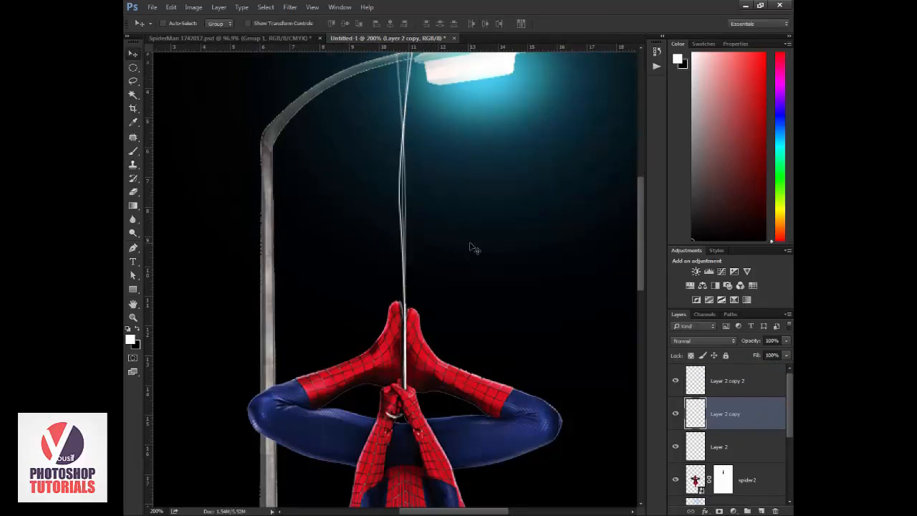
{"action": "key", "text": "ctrl+j"}
Step: Examine the web strands up close and compare their attachment to the lamppost arm with the finished poster
{"action": "key", "text": "z"}
{"action": "left_click", "coordinate": [440, 251], "text": "alt"}
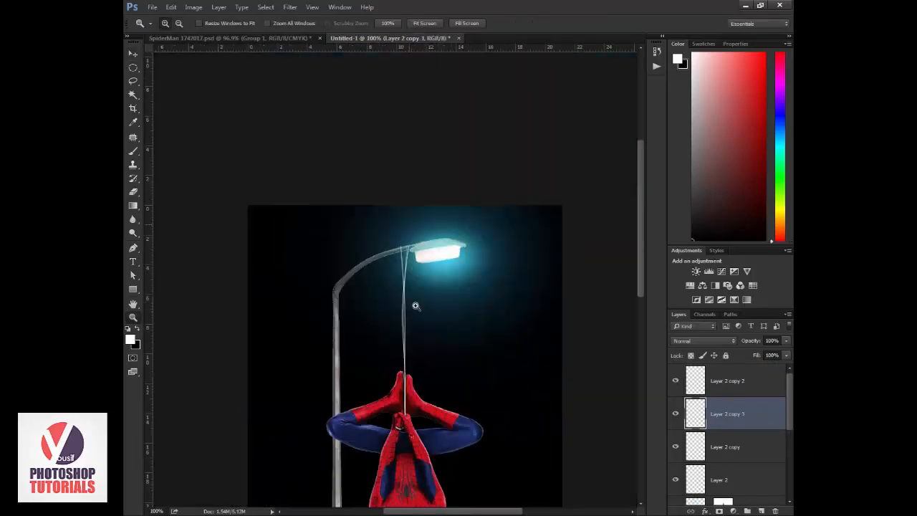
{"action": "left_click", "coordinate": [408, 287]}
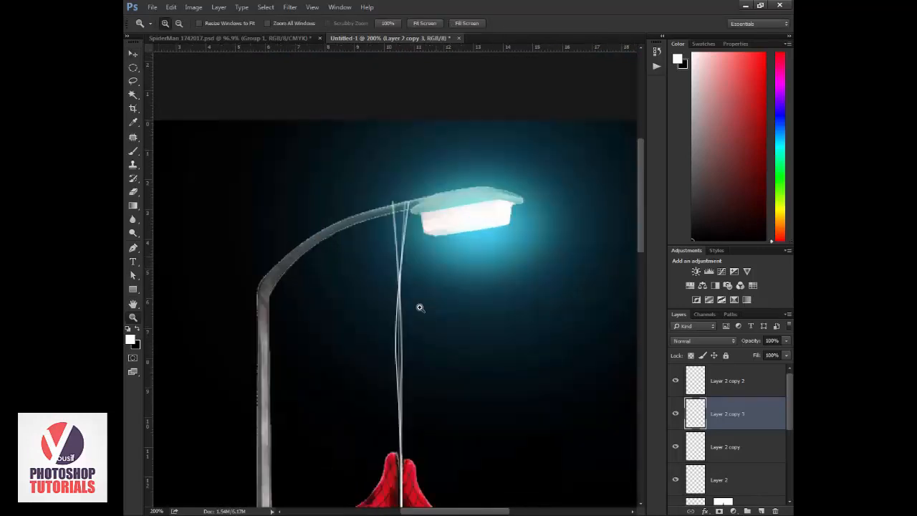
{"action": "left_click_drag", "start_coordinate": [434, 278], "coordinate": [430, 212]}
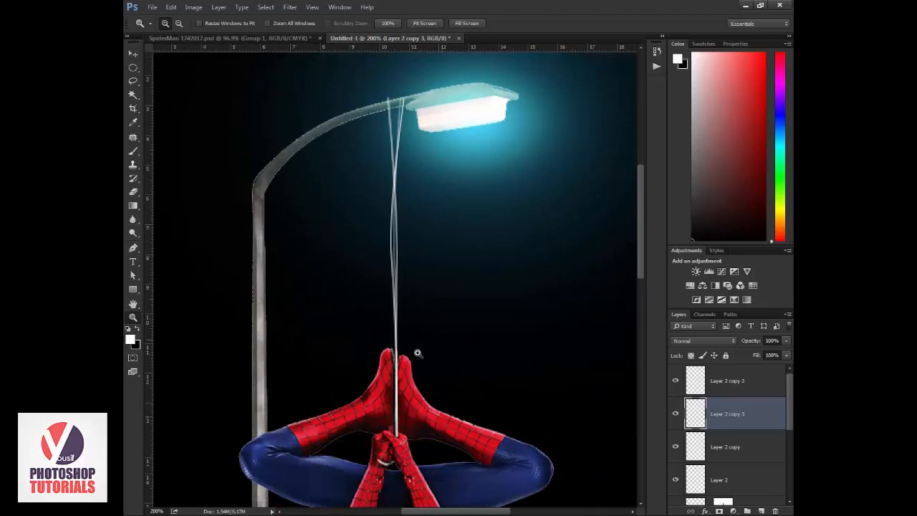
{"action": "left_click", "coordinate": [387, 100]}
{"action": "left_click", "coordinate": [272, 39]}
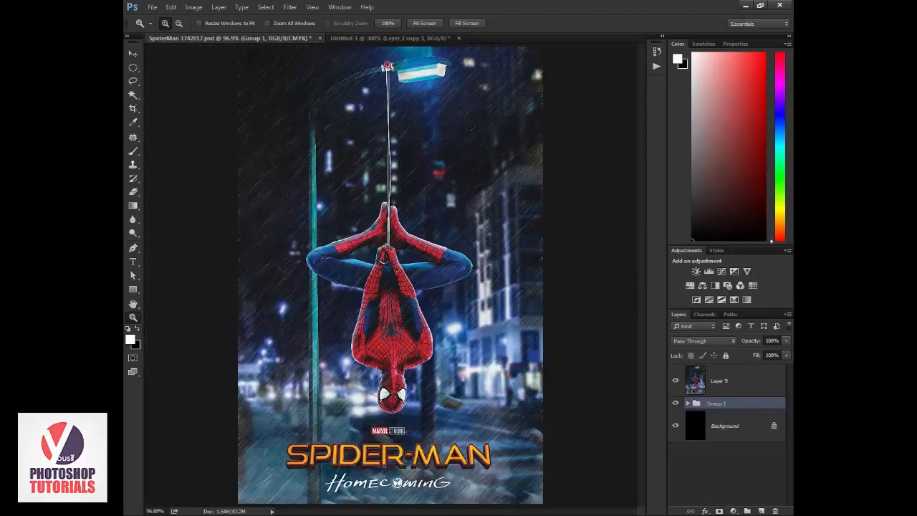
{"action": "left_click_drag", "start_coordinate": [363, 59], "coordinate": [434, 119]}
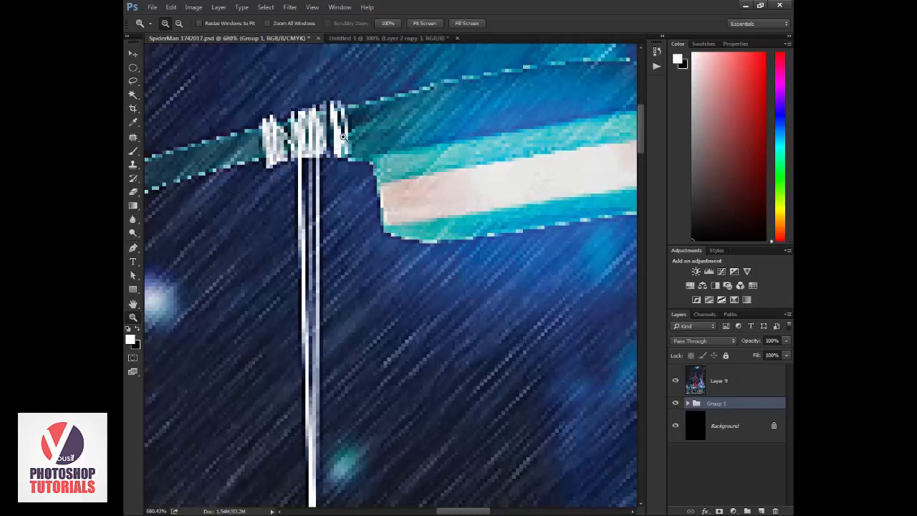
Step: Merge Layer 2 copy 3, Layer 2 copy and Layer 2 into a single web layer
{"action": "left_click", "coordinate": [387, 38]}
{"action": "scroll", "coordinate": [750, 431], "scroll_direction": "down", "scroll_amount": 2}
{"action": "left_click", "coordinate": [753, 423], "text": "shift"}
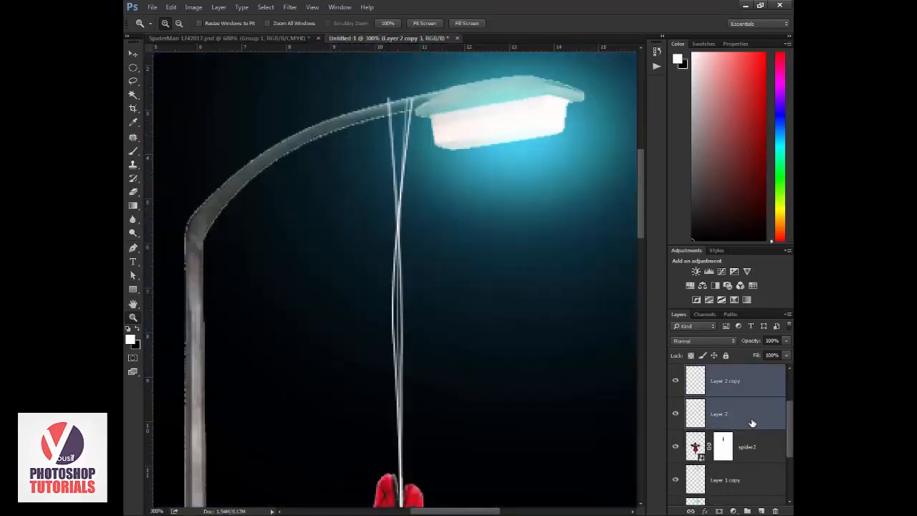
{"action": "scroll", "coordinate": [752, 423], "scroll_direction": "up", "scroll_amount": 2}
{"action": "key", "text": "ctrl+e"}
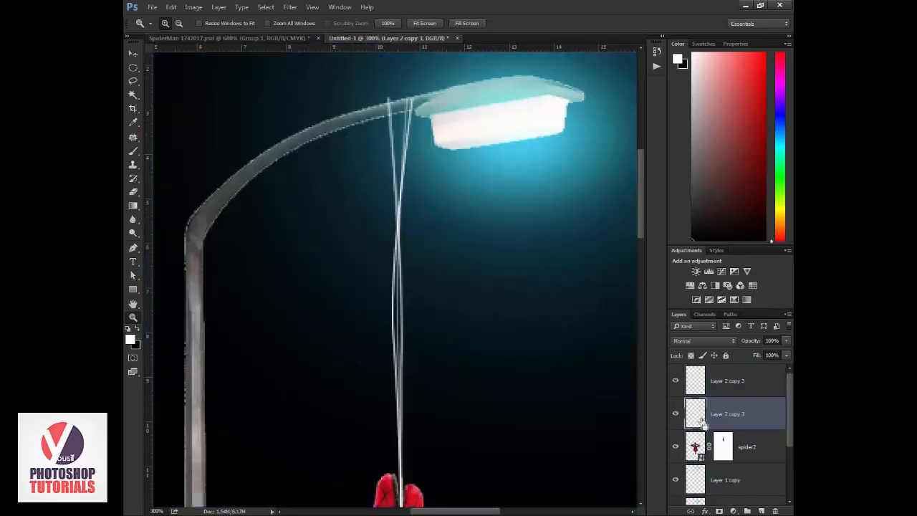
Step: Merge Layer 2 copy 3 and Layer 2 copy 2 into one web layer and add a new empty layer above it
{"action": "left_click", "coordinate": [733, 387], "text": "shift"}
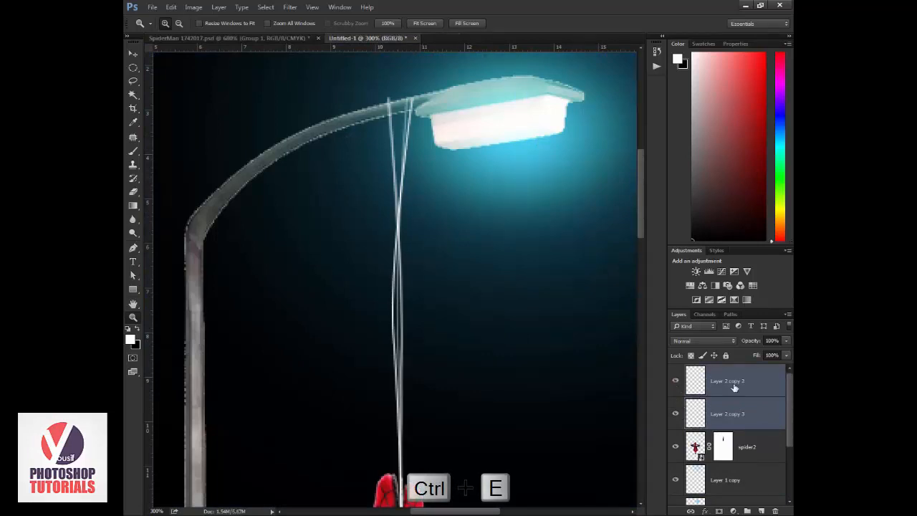
{"action": "key", "text": "ctrl+e"}
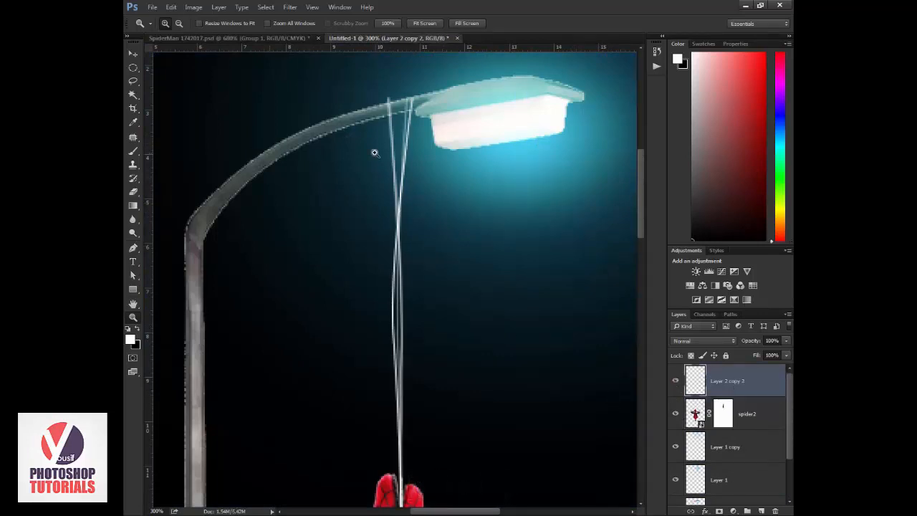
{"action": "left_click", "coordinate": [413, 125]}
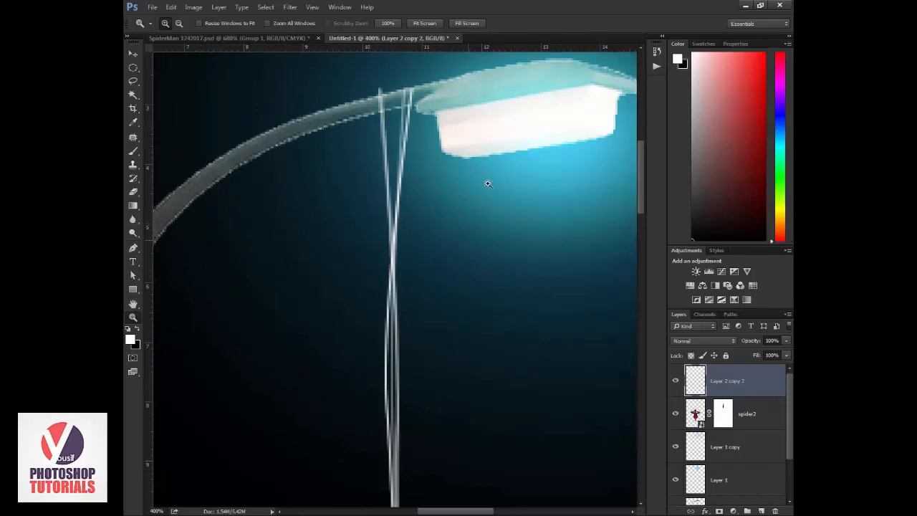
{"action": "left_click_drag", "start_coordinate": [425, 162], "coordinate": [429, 205]}
{"action": "left_click", "coordinate": [759, 511]}
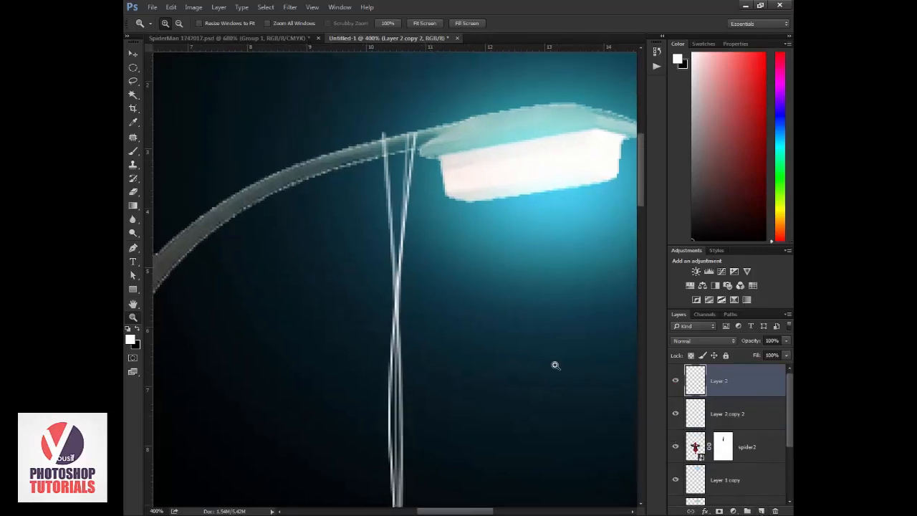
Step: Select the short stretch of lamppost arm around the tops of the web strands with a freehand Lasso outline
{"action": "left_click_drag", "start_coordinate": [133, 81], "coordinate": [188, 90]}
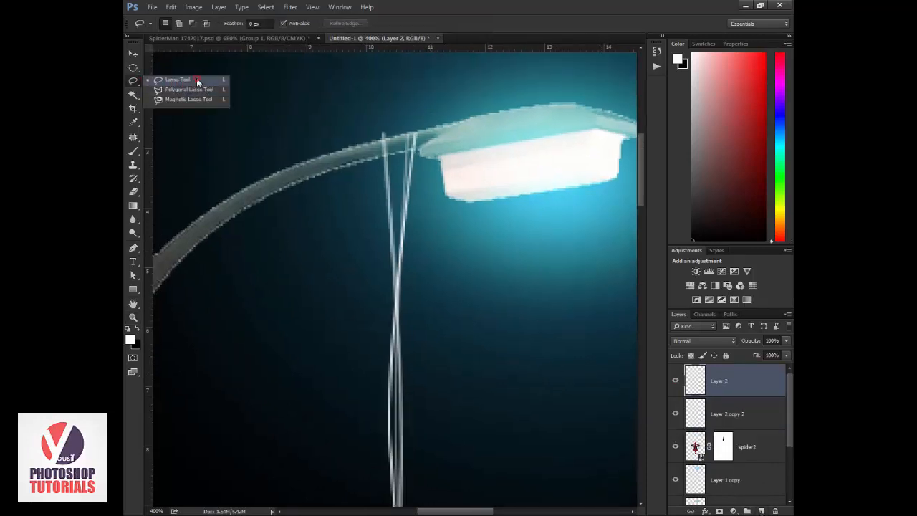
{"action": "left_click", "coordinate": [202, 81]}
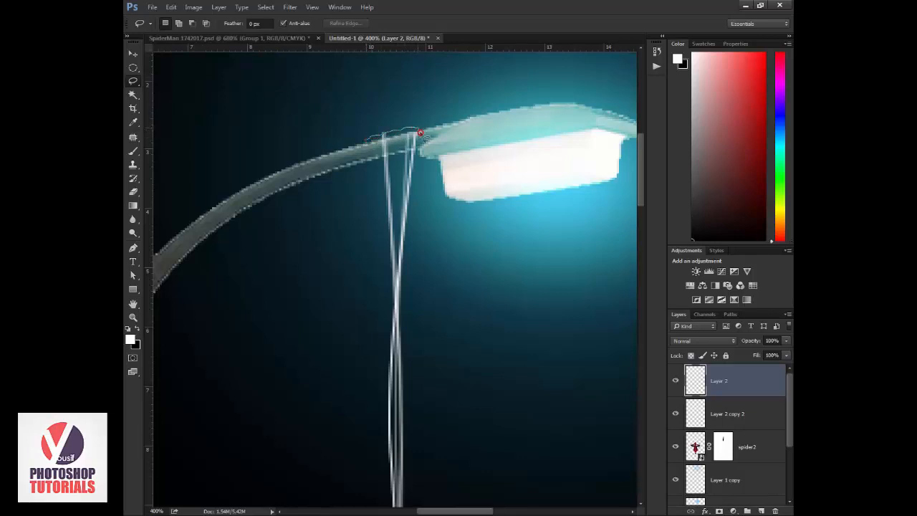
{"action": "mouse_move", "coordinate": [421, 156]}
{"action": "left_mouse_down"}
{"action": "mouse_move", "coordinate": [366, 155]}
{"action": "mouse_move", "coordinate": [370, 166]}
{"action": "left_mouse_up"}
{"action": "key", "text": "ctrl+h"}
{"action": "key", "text": "ctrl+h"}
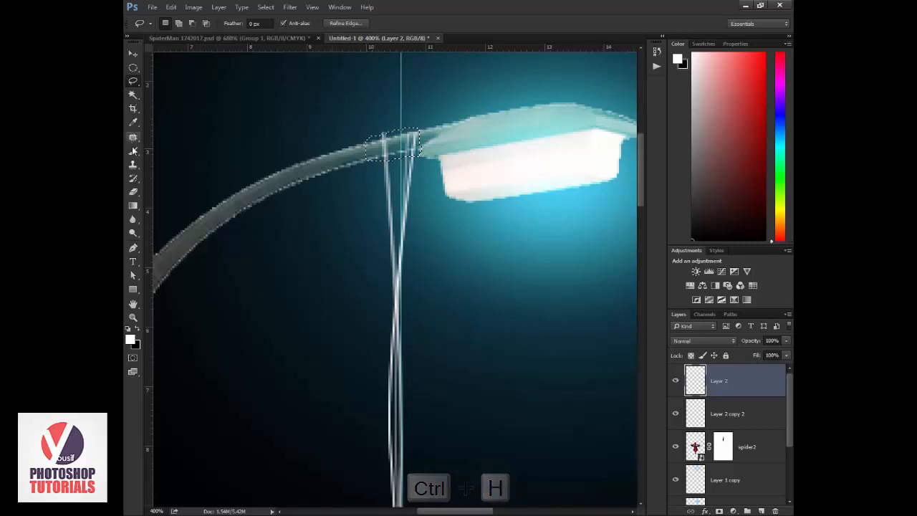
Step: Paint white zigzag web wrapping inside the selection on the lamppost arm with a 1 px brush, deselect, and hide the guides
{"action": "key", "text": "b"}
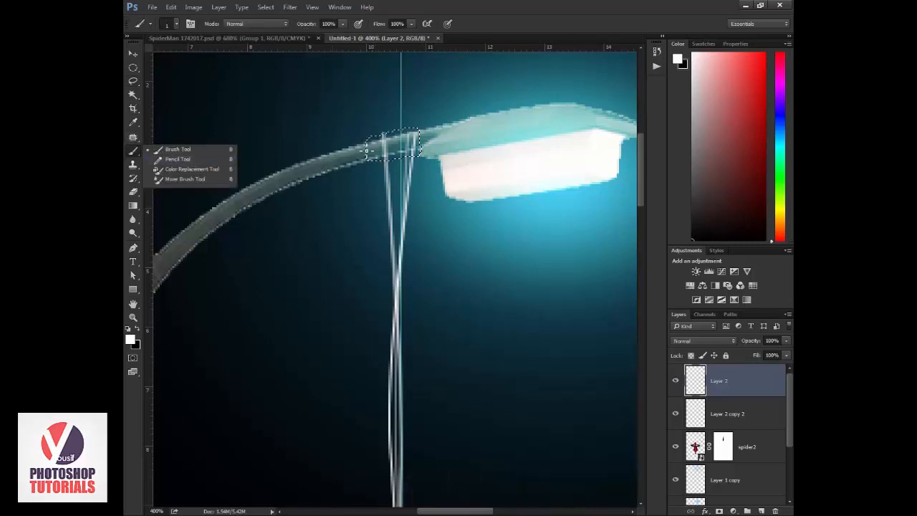
{"action": "right_click", "coordinate": [373, 149]}
{"action": "mouse_move", "coordinate": [384, 137]}
{"action": "left_mouse_down"}
{"action": "mouse_move", "coordinate": [382, 159]}
{"action": "mouse_move", "coordinate": [379, 135]}
{"action": "mouse_move", "coordinate": [396, 155]}
{"action": "mouse_move", "coordinate": [407, 130]}
{"action": "mouse_move", "coordinate": [423, 137]}
{"action": "mouse_move", "coordinate": [392, 154]}
{"action": "mouse_move", "coordinate": [370, 139]}
{"action": "mouse_move", "coordinate": [402, 140]}
{"action": "mouse_move", "coordinate": [421, 158]}
{"action": "mouse_move", "coordinate": [377, 134]}
{"action": "mouse_move", "coordinate": [375, 169]}
{"action": "left_mouse_up"}
{"action": "key", "text": "Delete"}
{"action": "key", "text": "ctrl+d"}
{"action": "key", "text": "z"}
{"action": "left_click", "coordinate": [410, 207], "text": "alt"}
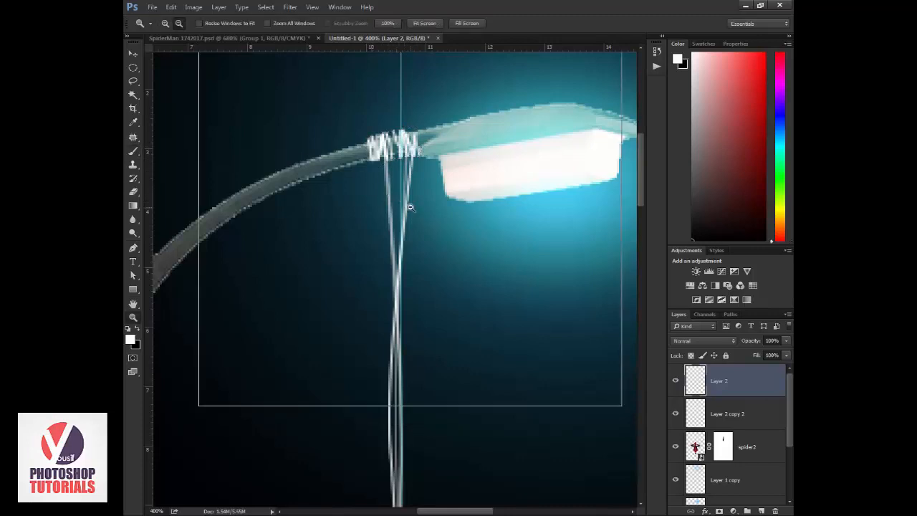
{"action": "left_click", "coordinate": [411, 207], "text": "alt"}
{"action": "left_click", "coordinate": [417, 264], "text": "alt"}
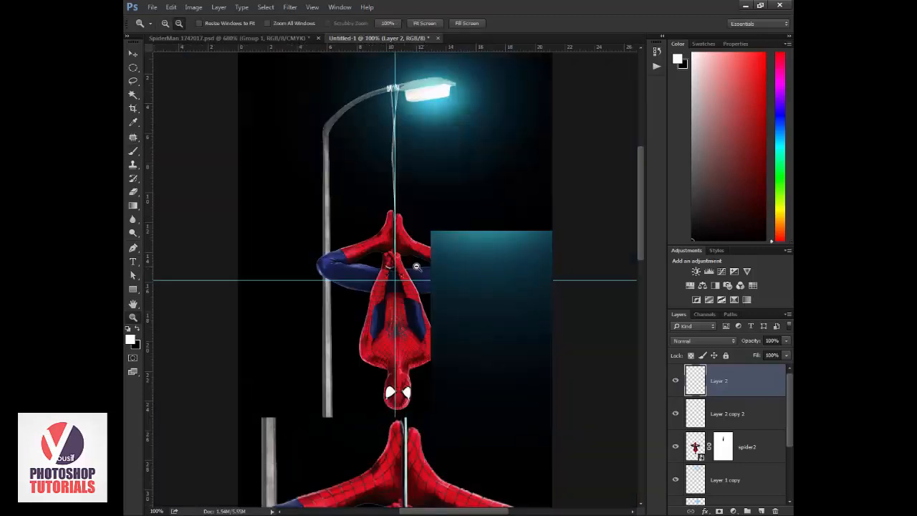
{"action": "key", "text": "ctrl+h"}
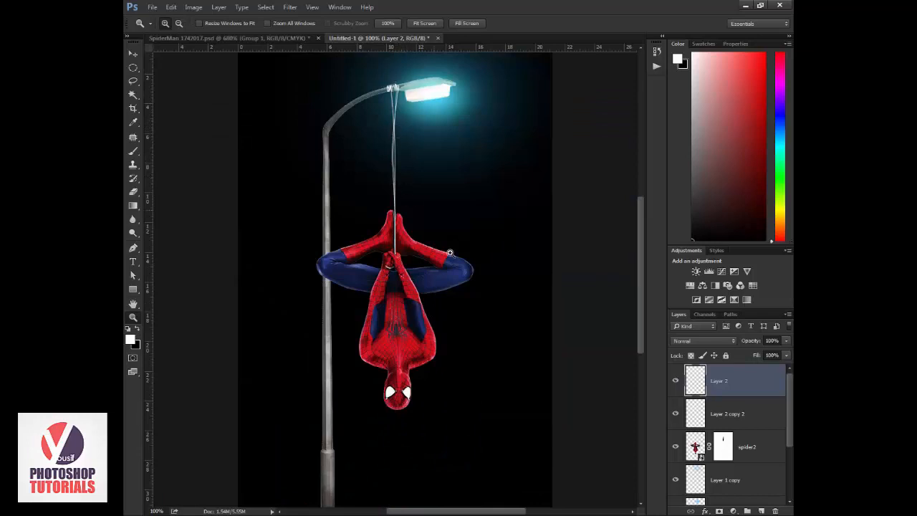
{"action": "key", "text": "b"}
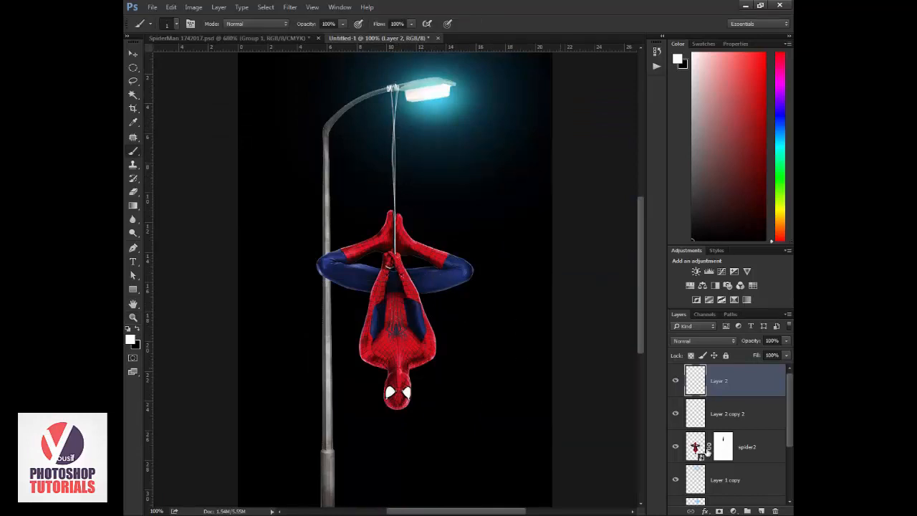
{"action": "left_click", "coordinate": [771, 446]}
{"action": "double_click", "coordinate": [771, 447]}
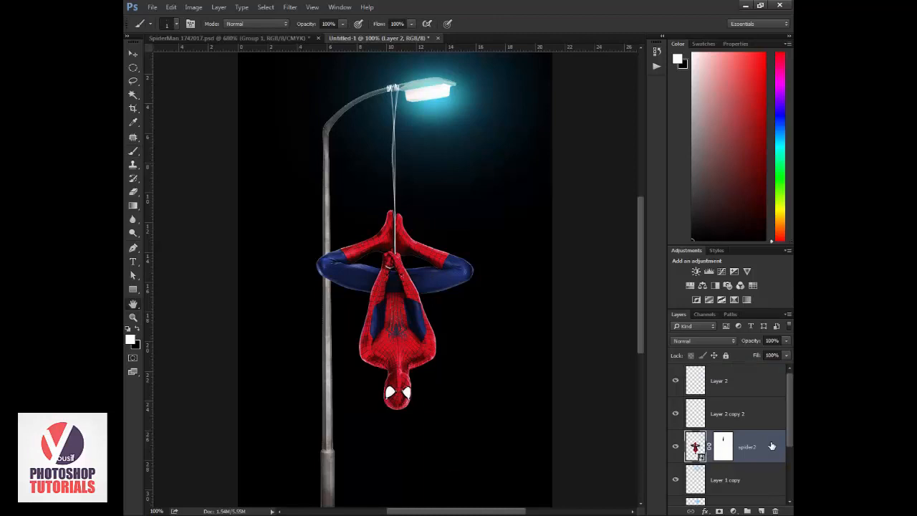
{"action": "left_click", "coordinate": [485, 325]}
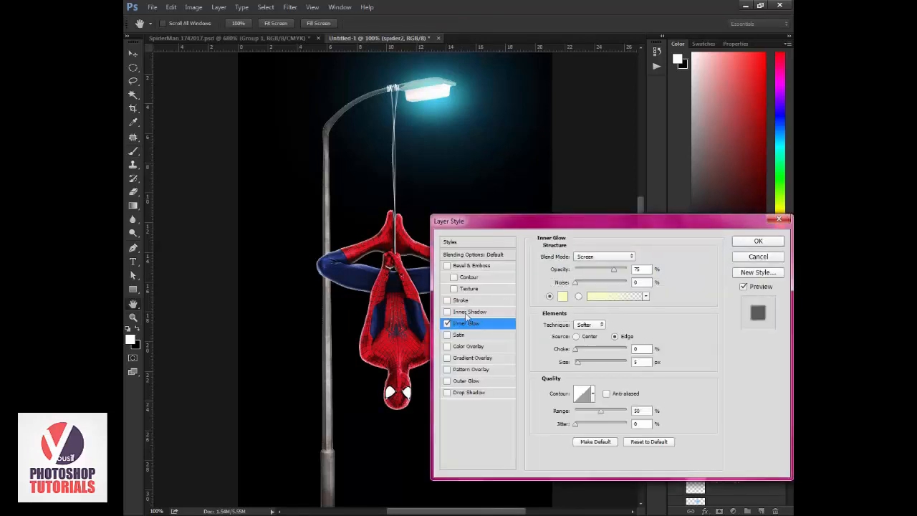
{"action": "left_click", "coordinate": [447, 323]}
{"action": "left_click", "coordinate": [472, 313]}
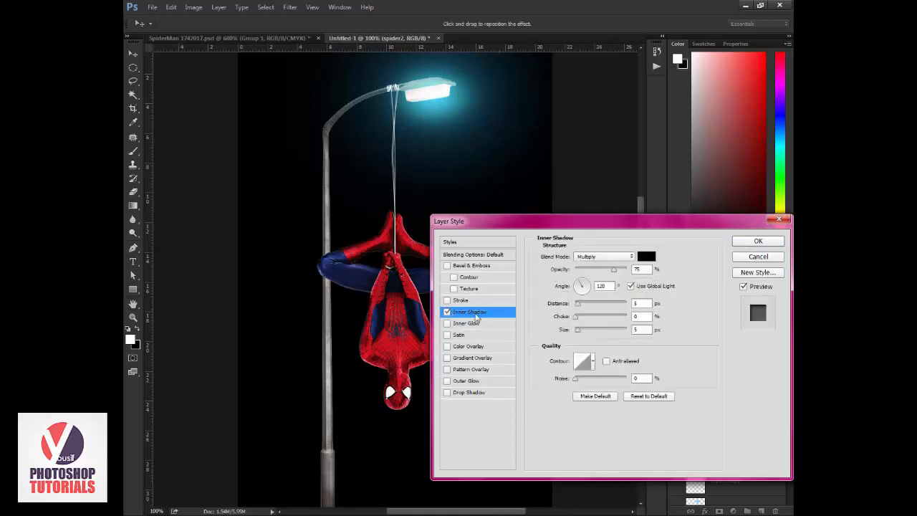
{"action": "left_click", "coordinate": [754, 257]}
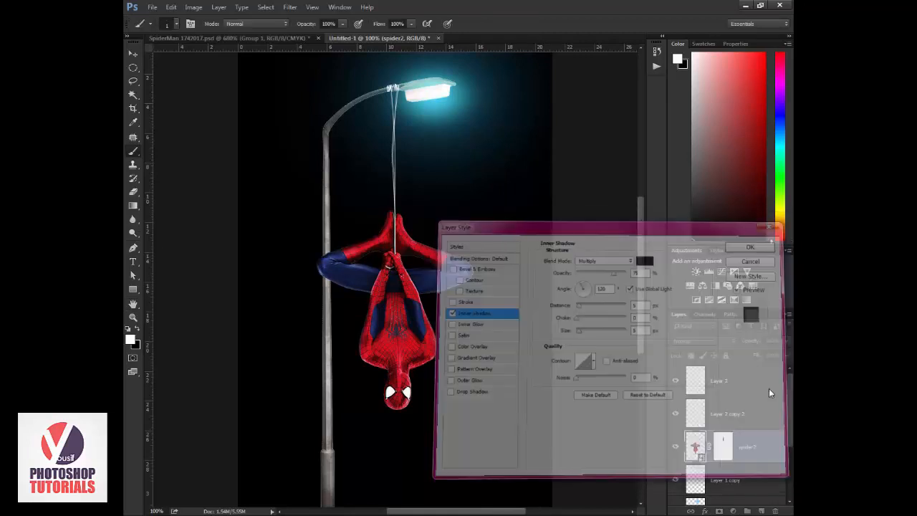
Step: Add an Inner Shadow effect to the spider2 layer and set its angle to 90°
{"action": "double_click", "coordinate": [767, 444]}
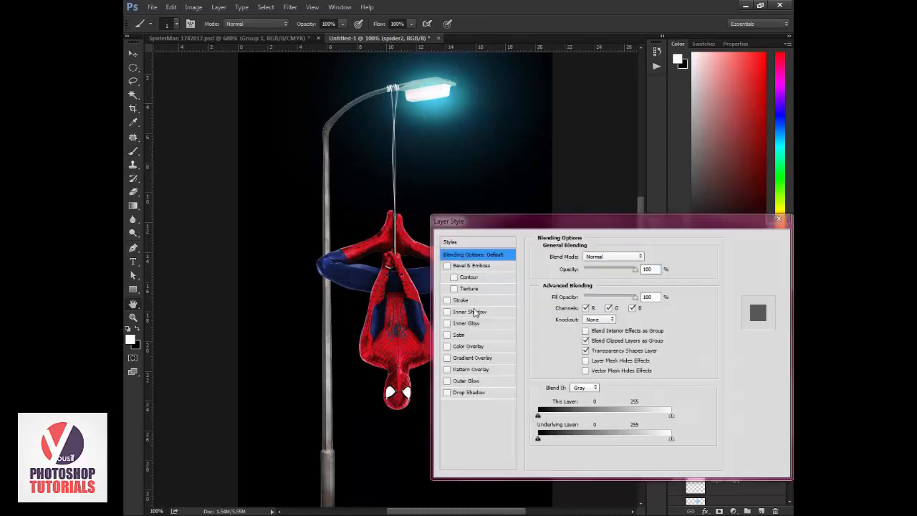
{"action": "left_click", "coordinate": [472, 313]}
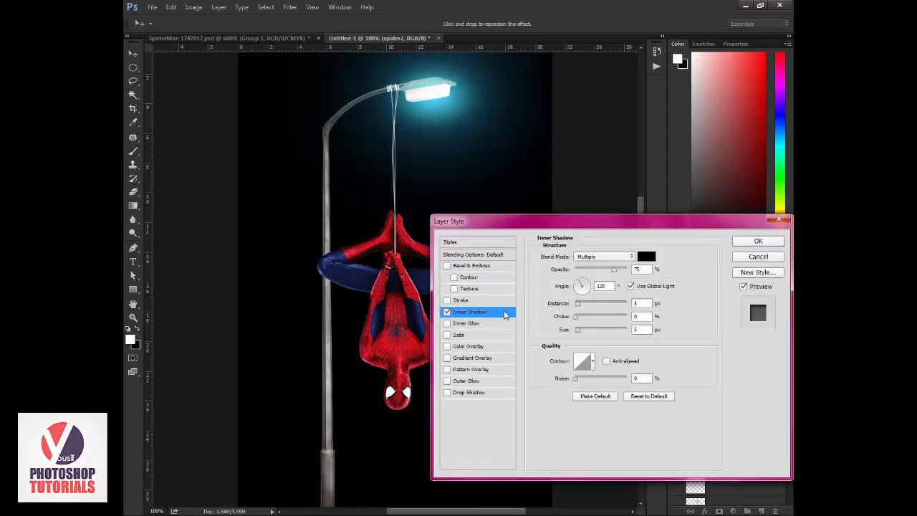
{"action": "mouse_move", "coordinate": [573, 284]}
{"action": "left_mouse_down"}
{"action": "mouse_move", "coordinate": [577, 294]}
{"action": "mouse_move", "coordinate": [583, 277]}
{"action": "mouse_move", "coordinate": [586, 286]}
{"action": "left_mouse_up"}
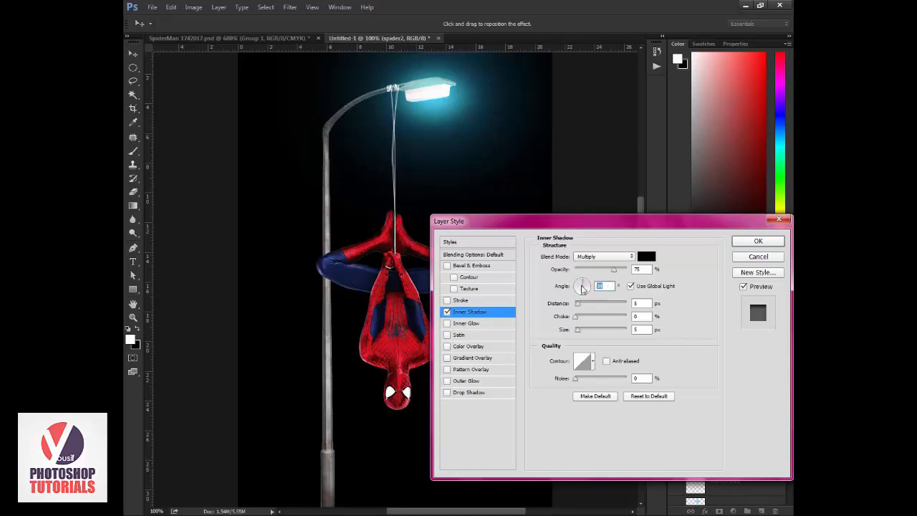
{"action": "type", "text": "90"}
Step: Set the inner shadow's color to a bright cyan blue, starting from a sample of the lamp's glow
{"action": "left_click", "coordinate": [647, 256]}
{"action": "left_click", "coordinate": [444, 92]}
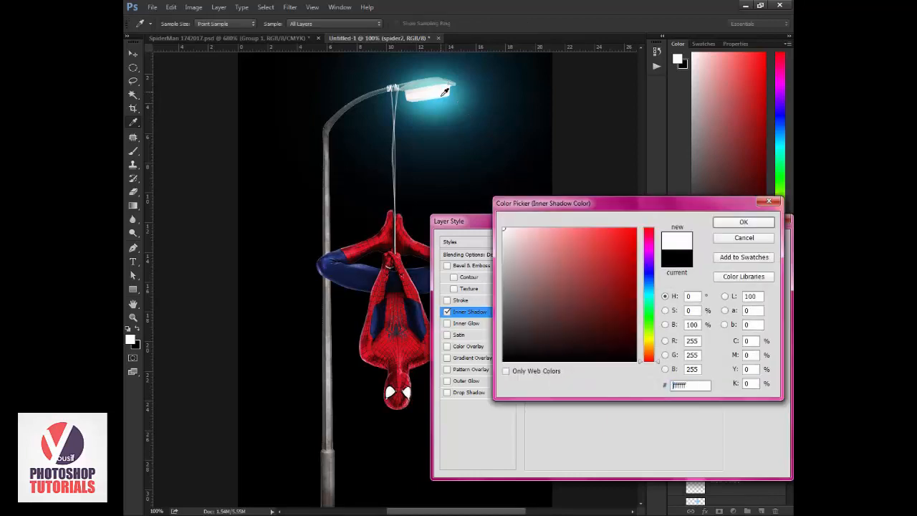
{"action": "left_click", "coordinate": [445, 99]}
{"action": "left_click_drag", "start_coordinate": [597, 241], "coordinate": [617, 230]}
{"action": "left_click", "coordinate": [744, 222]}
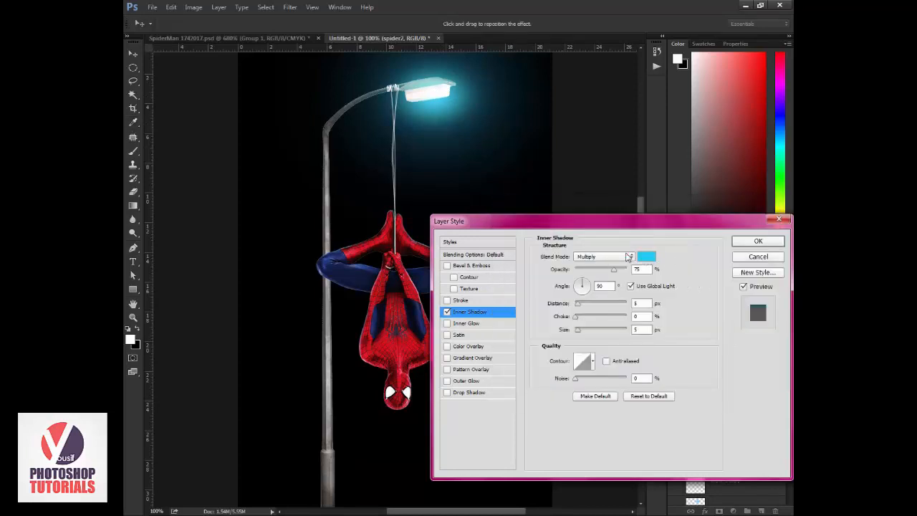
Step: Set the inner shadow's blend mode to Linear Dodge (Add), increase its size slightly, and apply the layer style
{"action": "left_click", "coordinate": [629, 256]}
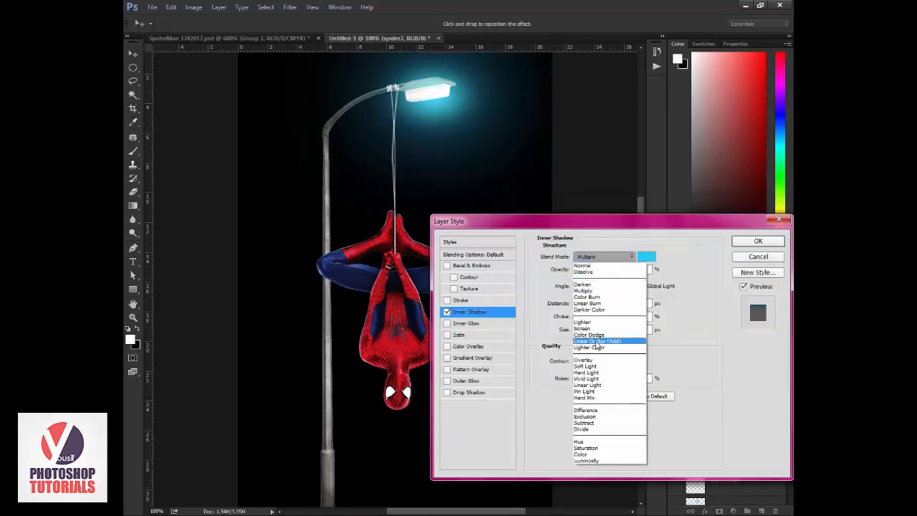
{"action": "left_click", "coordinate": [586, 342]}
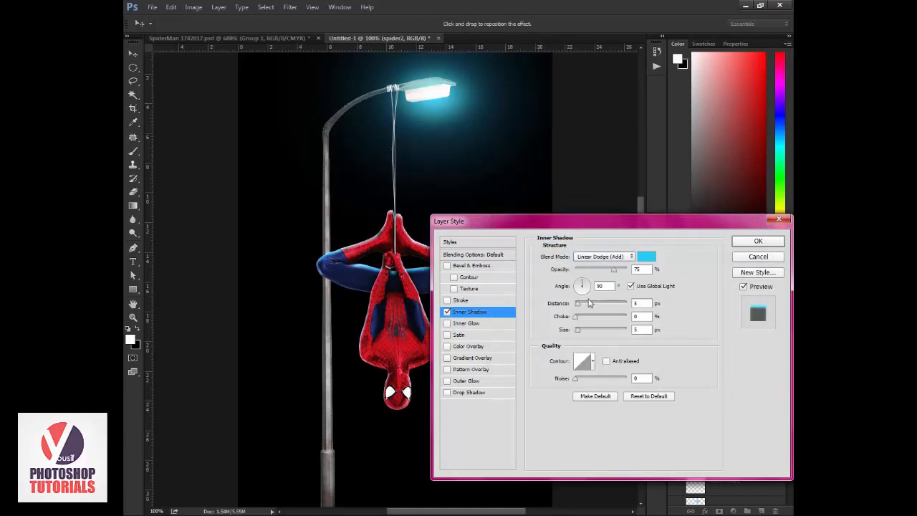
{"action": "left_click_drag", "start_coordinate": [578, 330], "coordinate": [580, 331]}
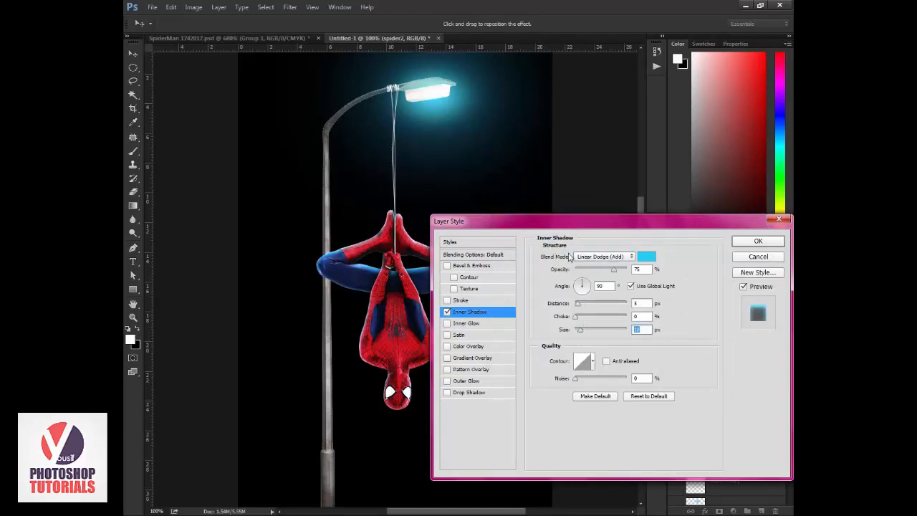
{"action": "left_click", "coordinate": [758, 241]}
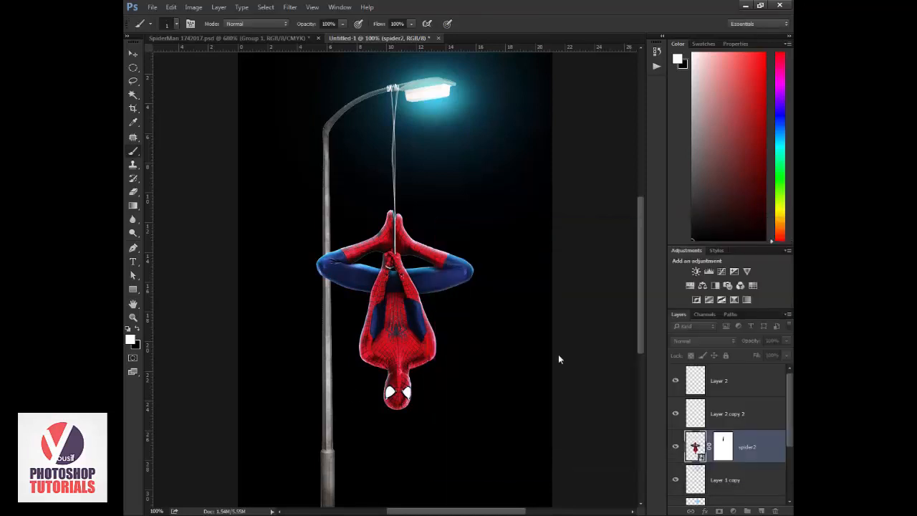
Step: Create a new layer directly above spider2 and clip it to the spider2 layer
{"action": "key", "text": "z"}
{"action": "left_click", "coordinate": [403, 366]}
{"action": "scroll", "coordinate": [413, 395], "scroll_direction": "down", "scroll_amount": 2}
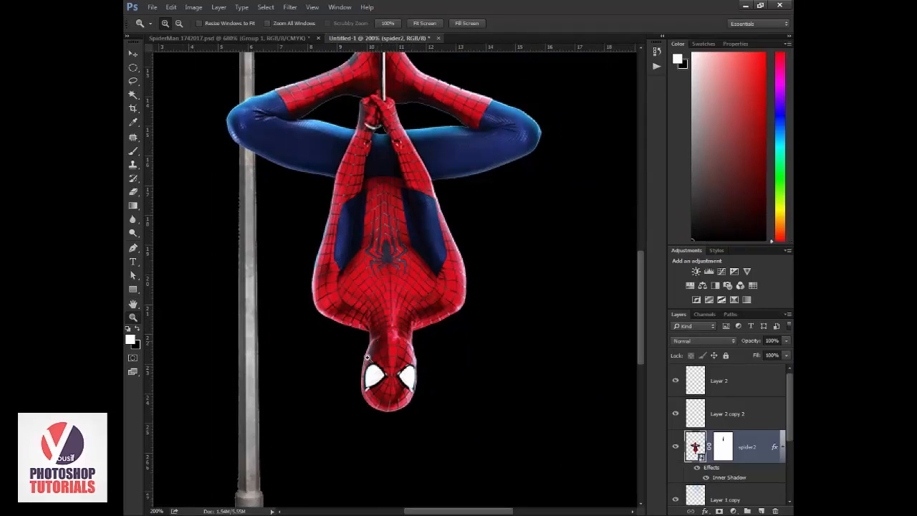
{"action": "left_click", "coordinate": [477, 375]}
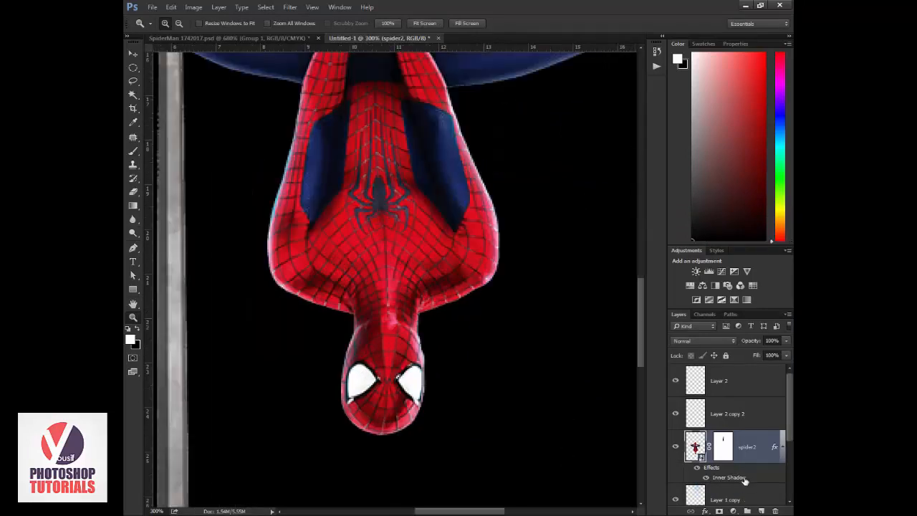
{"action": "left_click", "coordinate": [762, 511]}
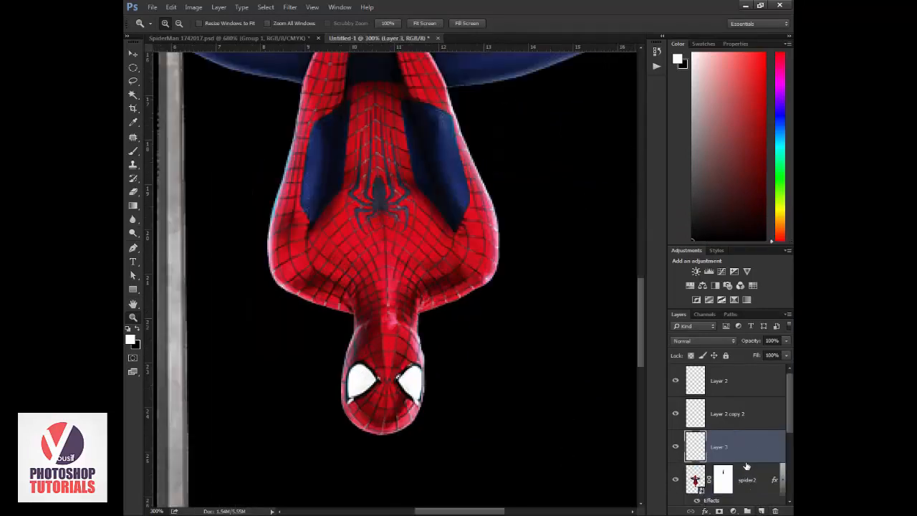
{"action": "left_click_drag", "start_coordinate": [747, 464], "coordinate": [745, 457]}
{"action": "left_click", "coordinate": [745, 459], "text": "alt"}
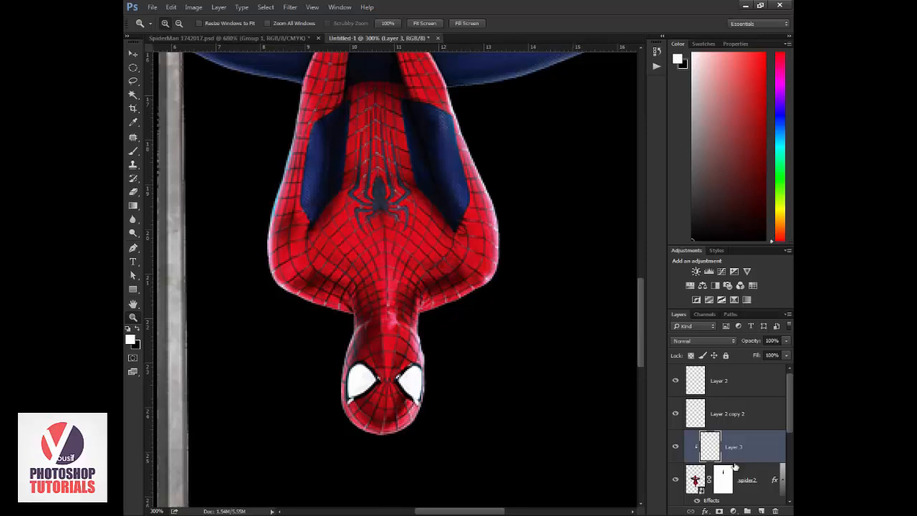
Step: Identify the web strands by toggling the visibility of Layer 2 copy 2, and rename that layer as خيوط
{"action": "left_click", "coordinate": [675, 414]}
{"action": "left_click_drag", "start_coordinate": [505, 348], "coordinate": [518, 423]}
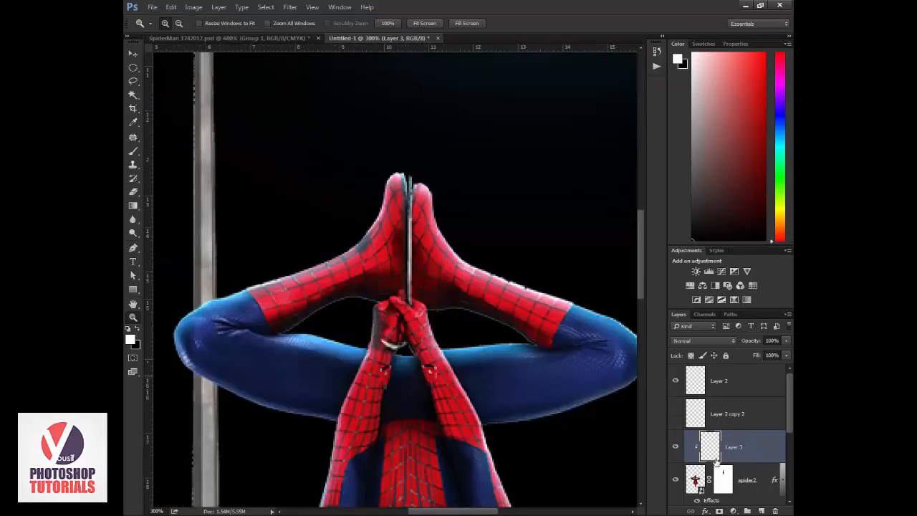
{"action": "left_click", "coordinate": [675, 414]}
{"action": "double_click", "coordinate": [737, 414]}
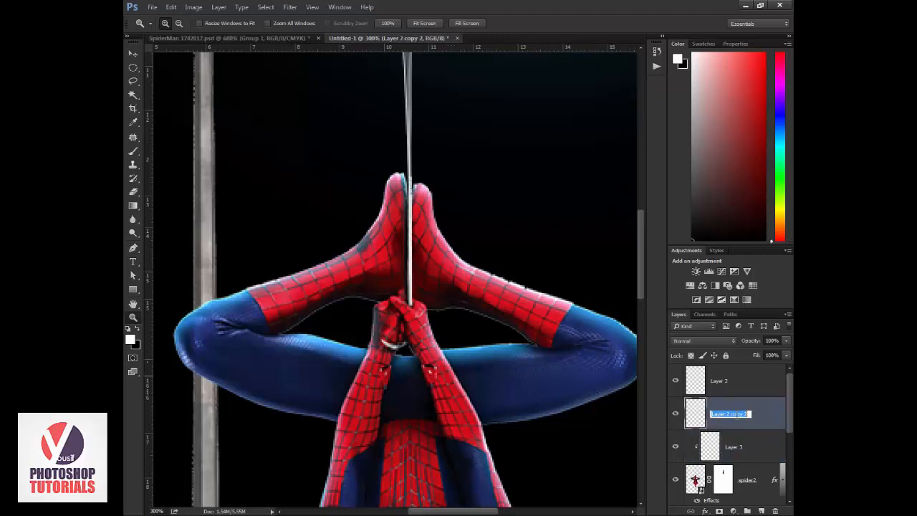
{"action": "type", "text": "od,"}
{"action": "key", "text": "ctrl+a"}
{"action": "key", "text": "alt+shift"}
{"action": "key", "text": "Return"}
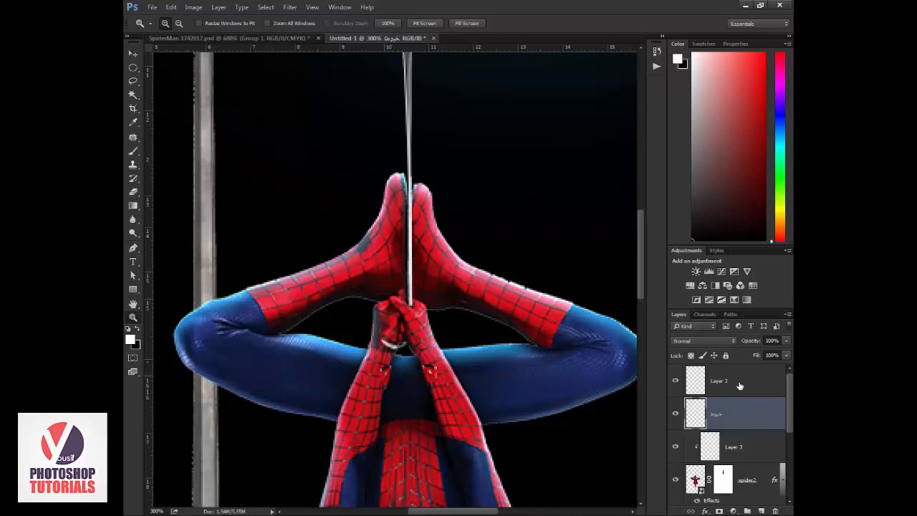
Step: Delete Layer 2 and make the clipped Layer 3 active for work on Spider-Man's head
{"action": "left_click", "coordinate": [740, 386]}
{"action": "key", "text": "Delete"}
{"action": "scroll", "coordinate": [552, 422], "scroll_direction": "down", "scroll_amount": 2}
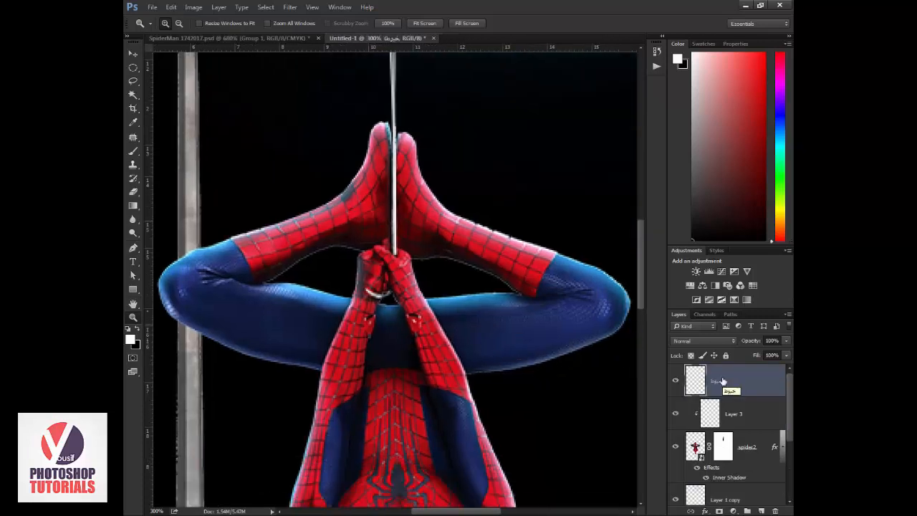
{"action": "left_click", "coordinate": [731, 415]}
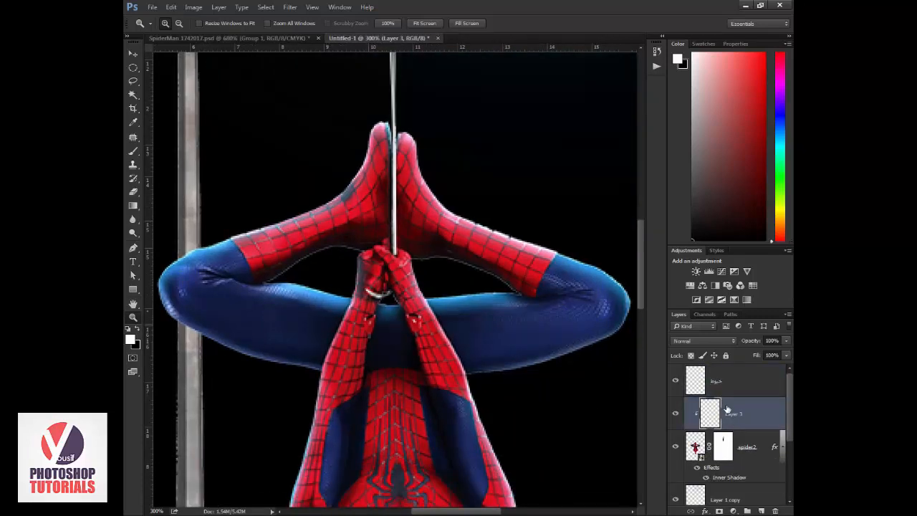
{"action": "scroll", "coordinate": [478, 435], "scroll_direction": "down", "scroll_amount": 5}
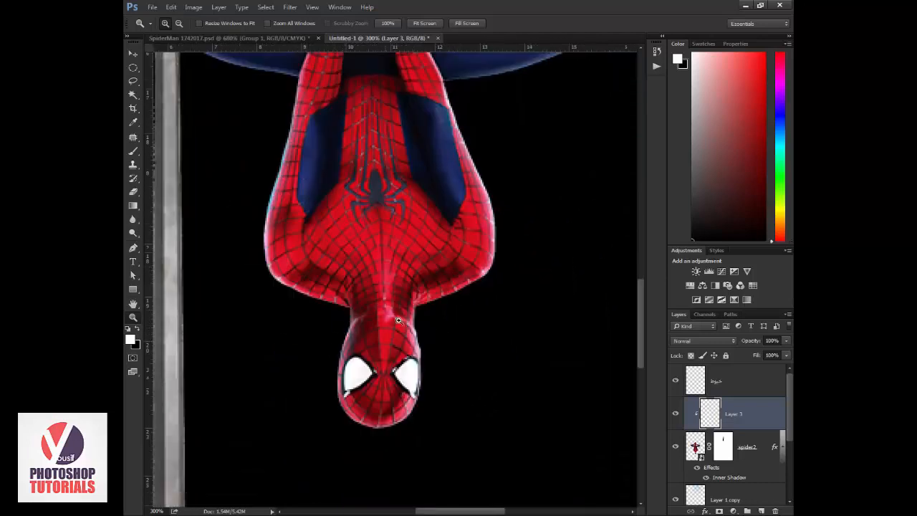
Step: Make an elliptical selection fitted around Spider-Man's head
{"action": "left_click", "coordinate": [133, 68]}
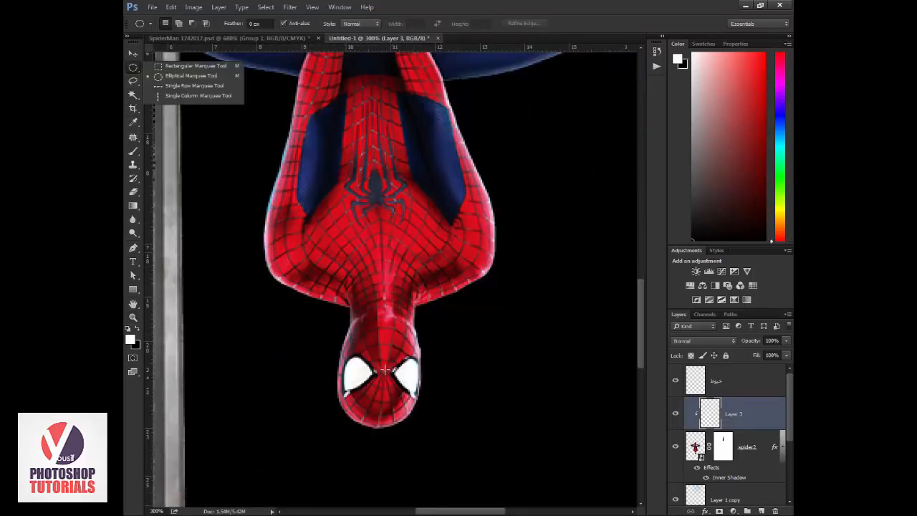
{"action": "left_click_drag", "start_coordinate": [385, 369], "coordinate": [430, 429]}
{"action": "left_click_drag", "start_coordinate": [406, 381], "coordinate": [415, 368]}
Step: Ready the Brush tool with a bright light blue foreground colour
{"action": "key", "text": "b"}
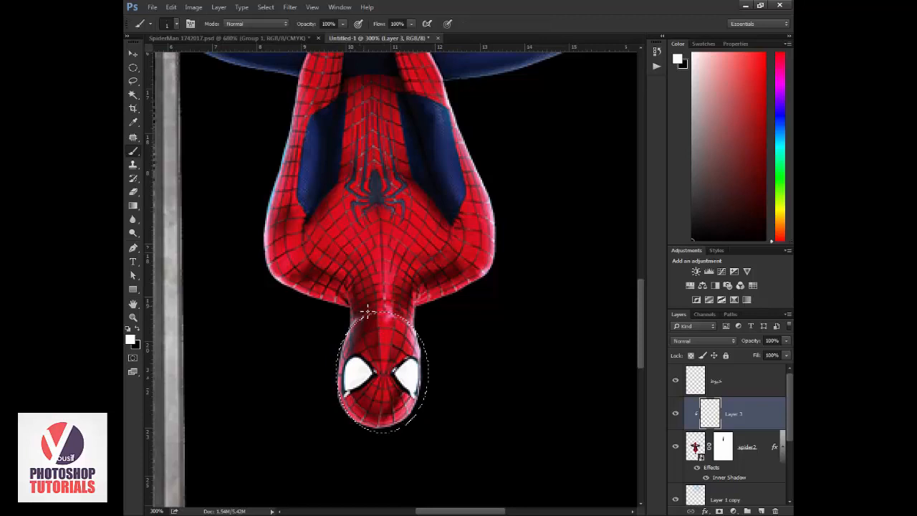
{"action": "left_click_drag", "start_coordinate": [782, 128], "coordinate": [782, 137]}
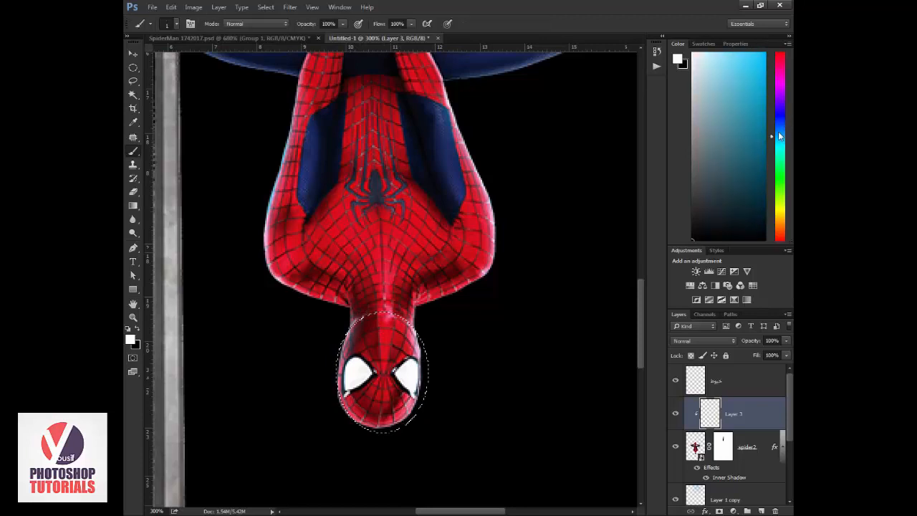
{"action": "left_click_drag", "start_coordinate": [754, 70], "coordinate": [760, 56]}
{"action": "key", "text": "x"}
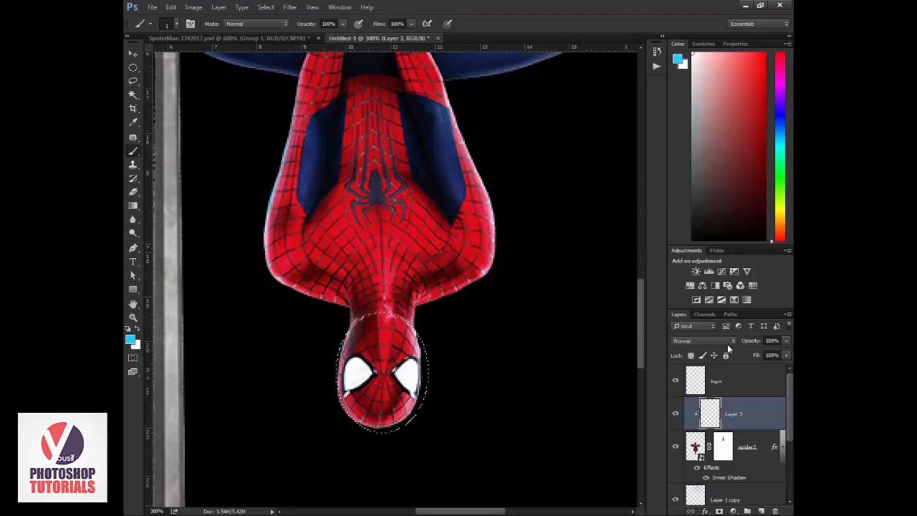
Step: Set Layer 3's blend mode to Color Dodge and paint blue light where the head meets the neck, using an enlarged soft brush
{"action": "left_click", "coordinate": [725, 341]}
{"action": "left_click", "coordinate": [696, 205]}
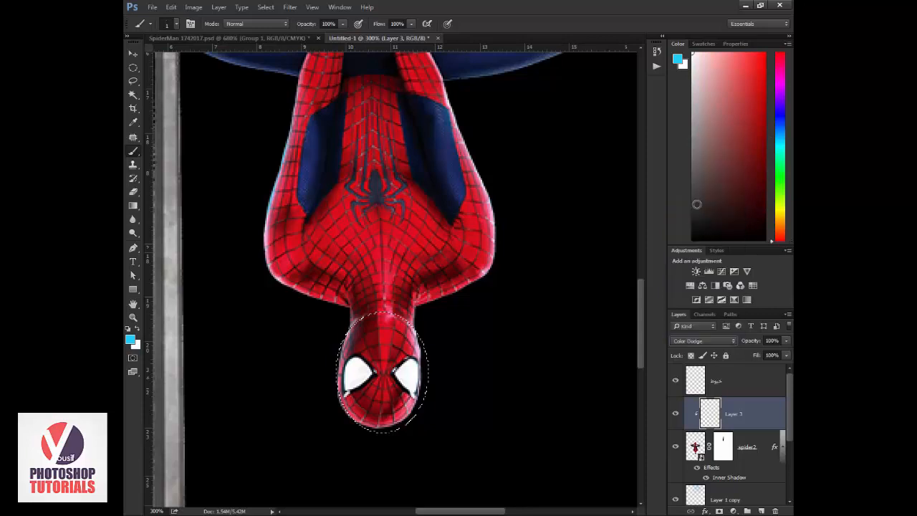
{"action": "right_click", "coordinate": [439, 315]}
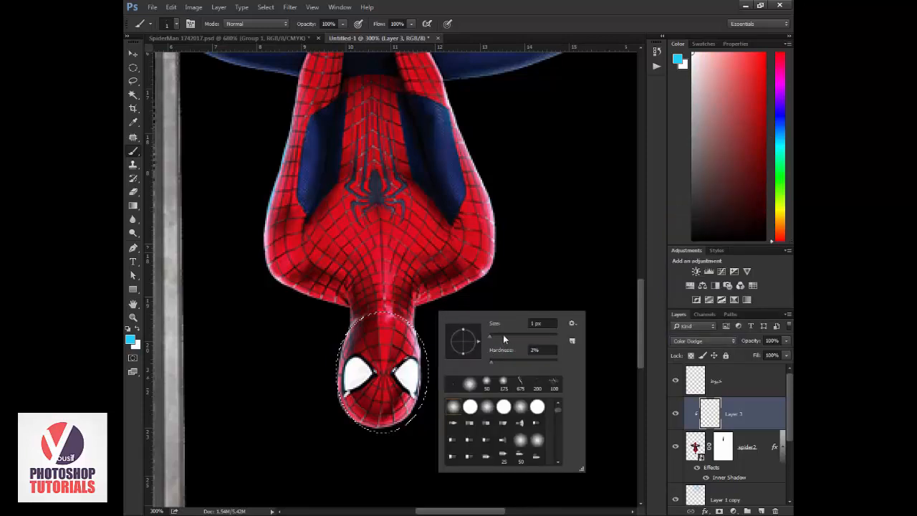
{"action": "left_click_drag", "start_coordinate": [503, 334], "coordinate": [515, 335]}
{"action": "mouse_move", "coordinate": [357, 265]}
{"action": "left_mouse_down"}
{"action": "mouse_move", "coordinate": [364, 279]}
{"action": "mouse_move", "coordinate": [437, 287]}
{"action": "left_mouse_up"}
Step: Switch Layer 3's blend mode to Linear Dodge (Add) and replace the strong blue strokes on the head with a fainter one
{"action": "left_click", "coordinate": [702, 341]}
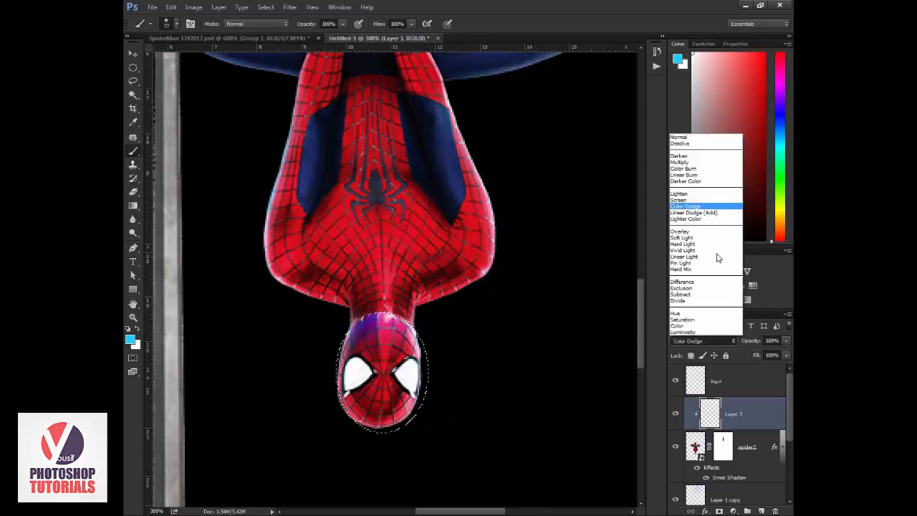
{"action": "left_click", "coordinate": [709, 214]}
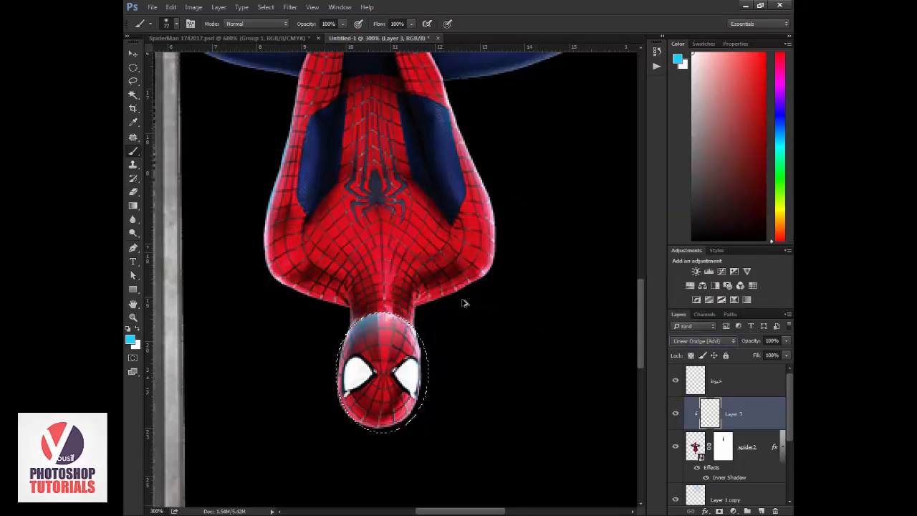
{"action": "mouse_move", "coordinate": [406, 307]}
{"action": "left_mouse_down"}
{"action": "mouse_move", "coordinate": [369, 315]}
{"action": "mouse_move", "coordinate": [379, 326]}
{"action": "left_mouse_up"}
{"action": "key", "text": "ctrl+alt+z"}
{"action": "key", "text": "ctrl+alt+z"}
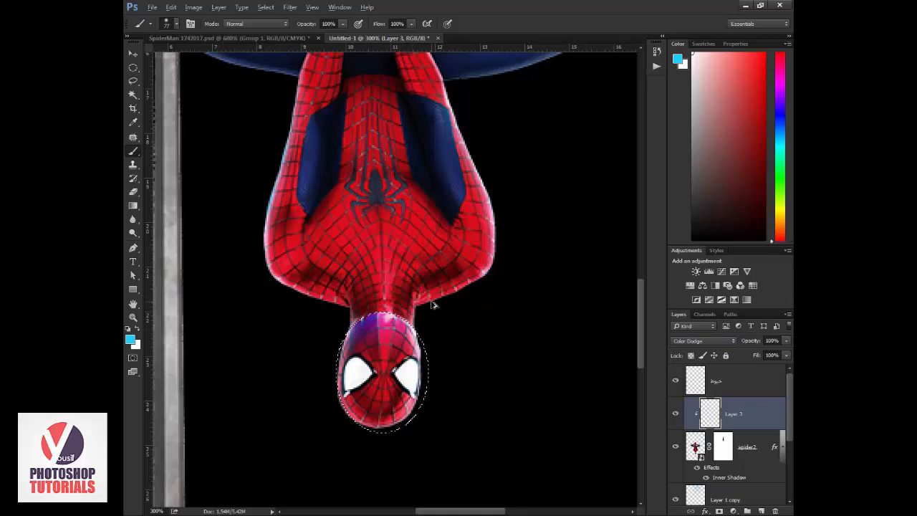
{"action": "key", "text": "ctrl+alt+z"}
{"action": "key", "text": "ctrl+alt+z"}
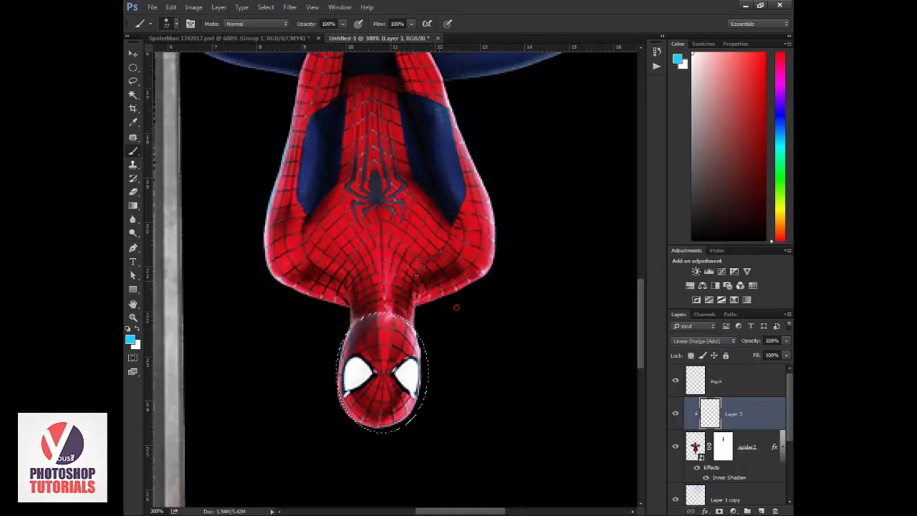
Step: Clear the head selection and soften the hard edge of the painted glow at the neck with the Blur tool
{"action": "key", "text": "ctrl+d"}
{"action": "key", "text": "z"}
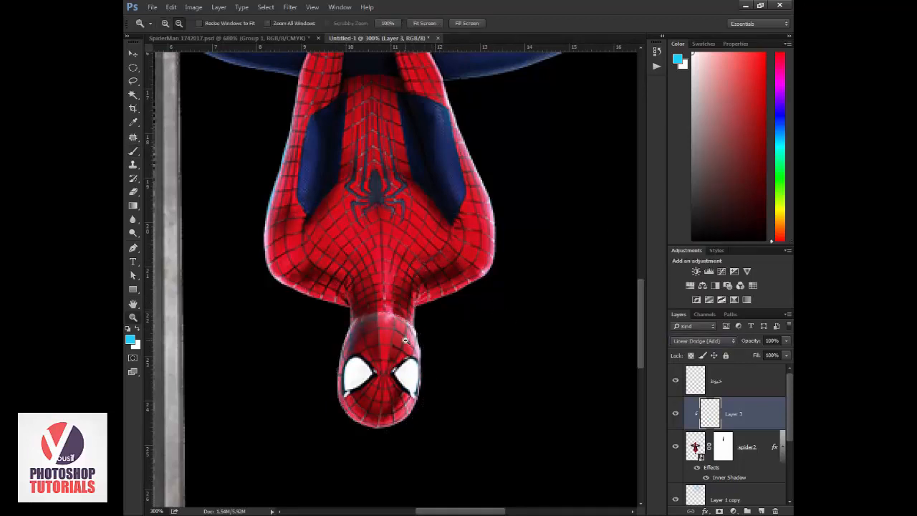
{"action": "left_click", "coordinate": [405, 355], "text": "alt"}
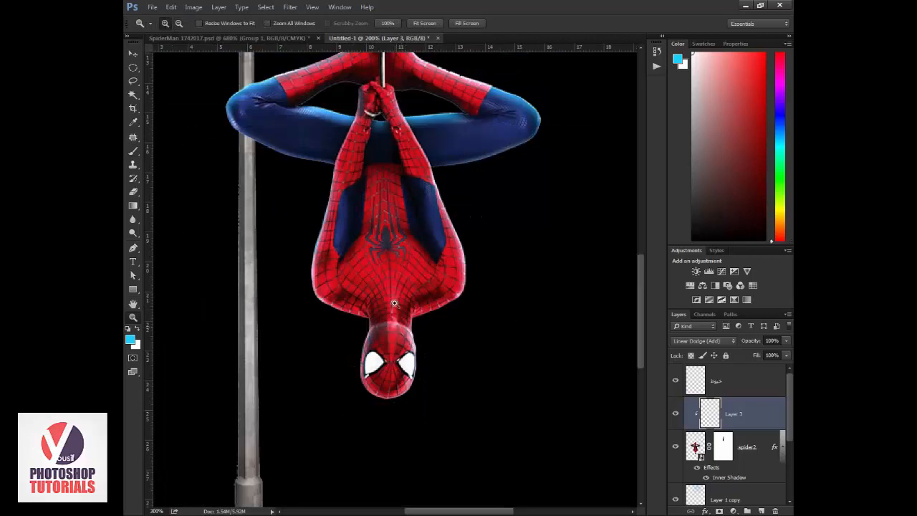
{"action": "left_click", "coordinate": [395, 328]}
{"action": "right_click", "coordinate": [132, 219]}
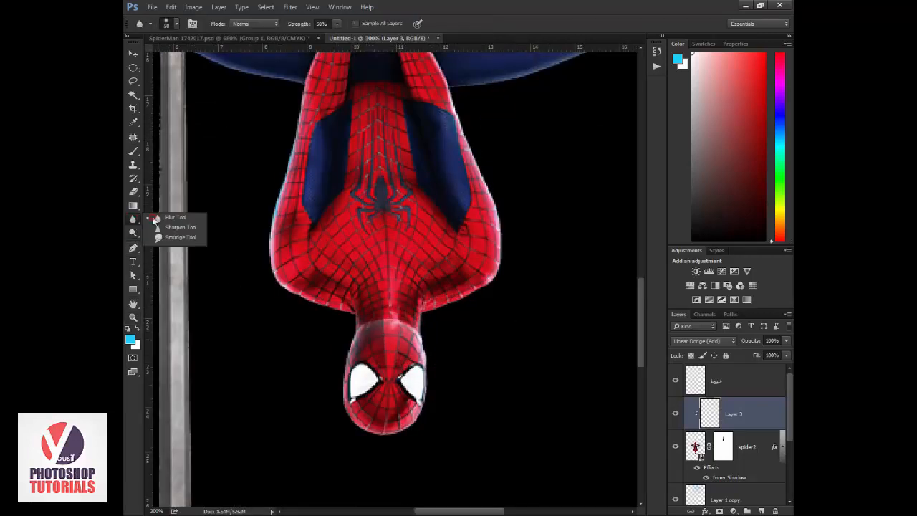
{"action": "left_click", "coordinate": [169, 219]}
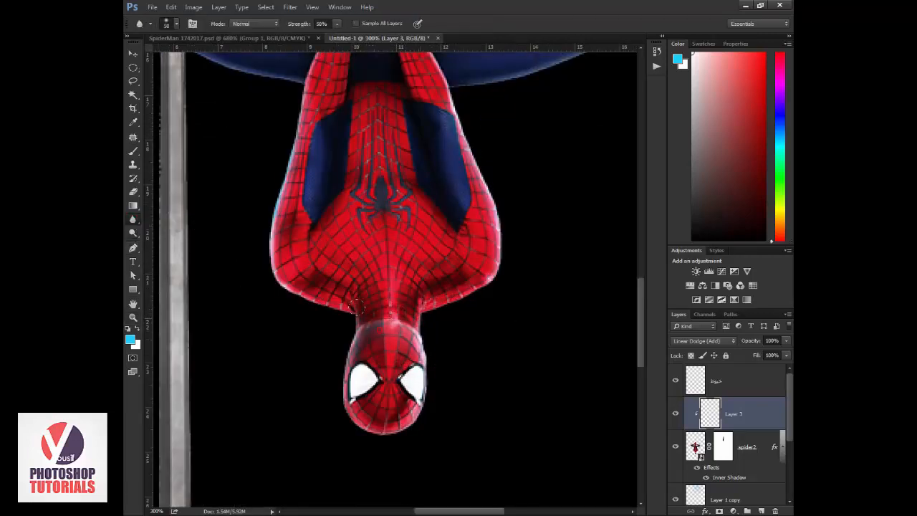
{"action": "key", "text": "z"}
{"action": "left_click", "coordinate": [437, 337], "text": "alt"}
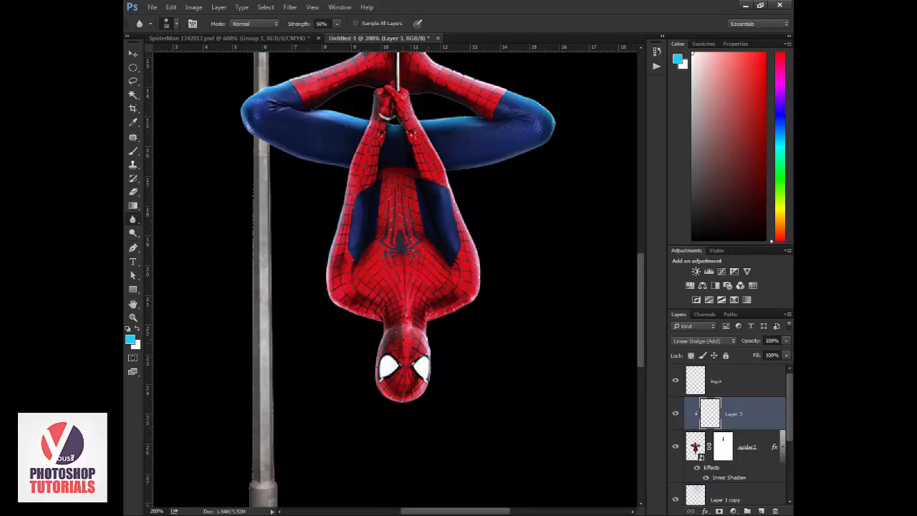
Step: Place the city_street_night-wallpaper image directly below the tt_lamppost_0000 layer
{"action": "key", "text": "v"}
{"action": "left_click_drag", "start_coordinate": [415, 341], "coordinate": [426, 349]}
{"action": "key", "text": "ctrl+0"}
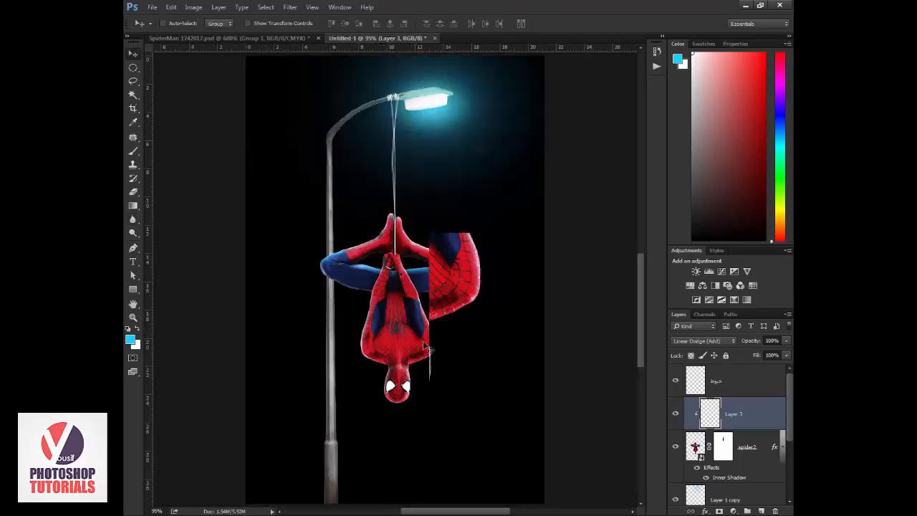
{"action": "key", "text": "z"}
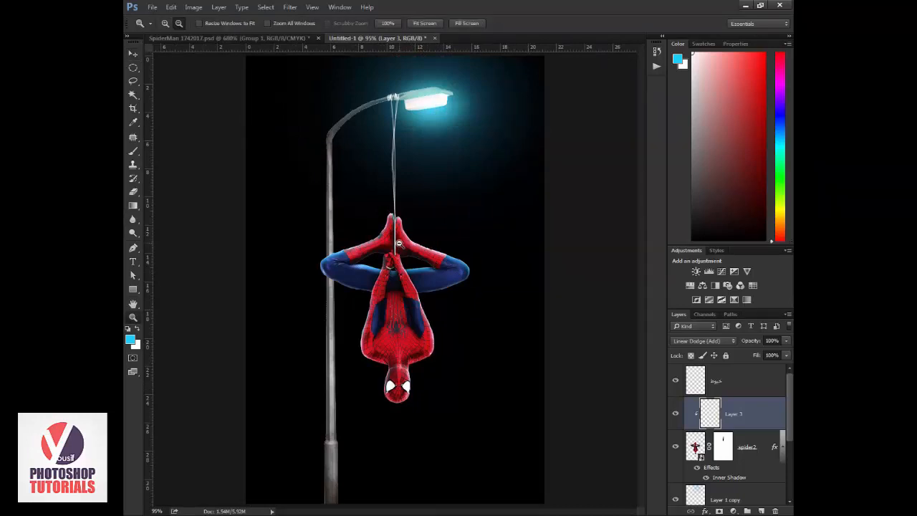
{"action": "left_click", "coordinate": [422, 329], "text": "alt"}
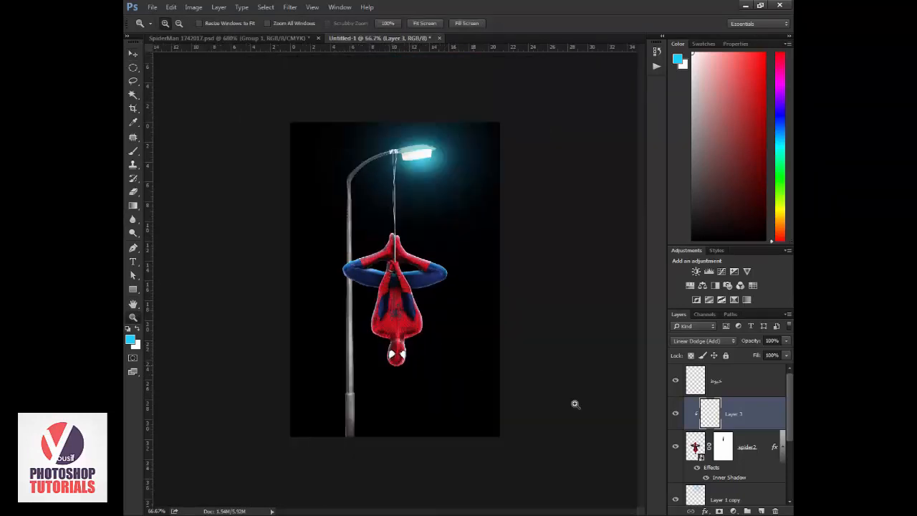
{"action": "scroll", "coordinate": [756, 466], "scroll_direction": "down", "scroll_amount": 3}
{"action": "left_click", "coordinate": [741, 492]}
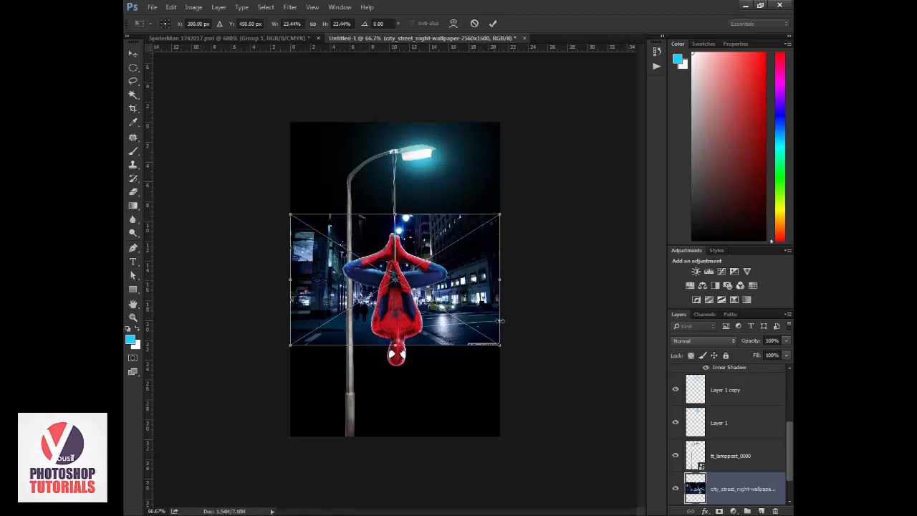
Step: Scale the placed city image from its centre to about 58% so it covers the whole poster, and commit the transform
{"action": "left_click_drag", "start_coordinate": [501, 342], "coordinate": [564, 408]}
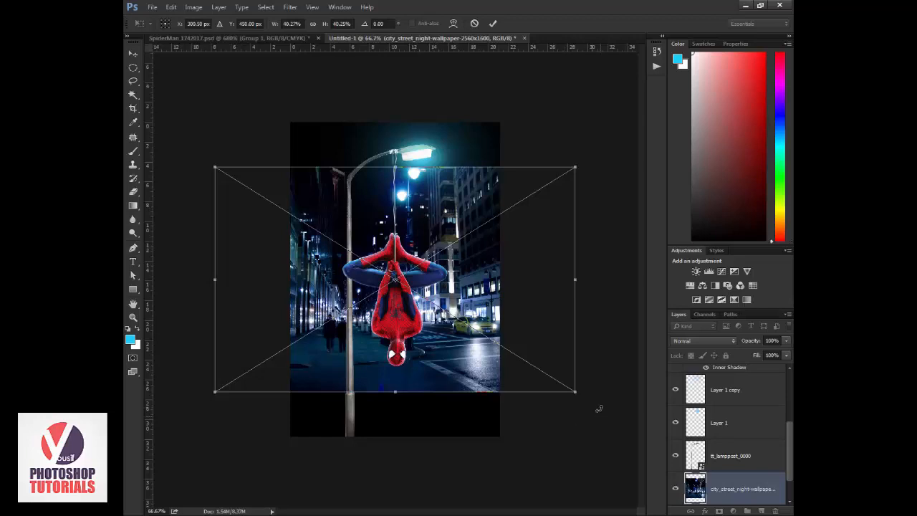
{"action": "left_click_drag", "start_coordinate": [573, 392], "coordinate": [647, 440]}
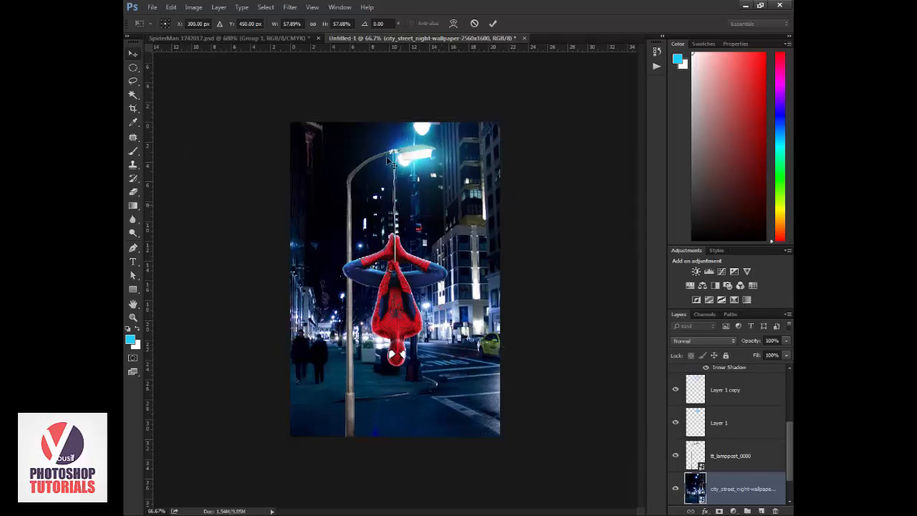
{"action": "key", "text": "Return"}
Step: Apply a Gaussian Blur with a radius of 4.0 pixels to the city background
{"action": "left_click", "coordinate": [290, 6]}
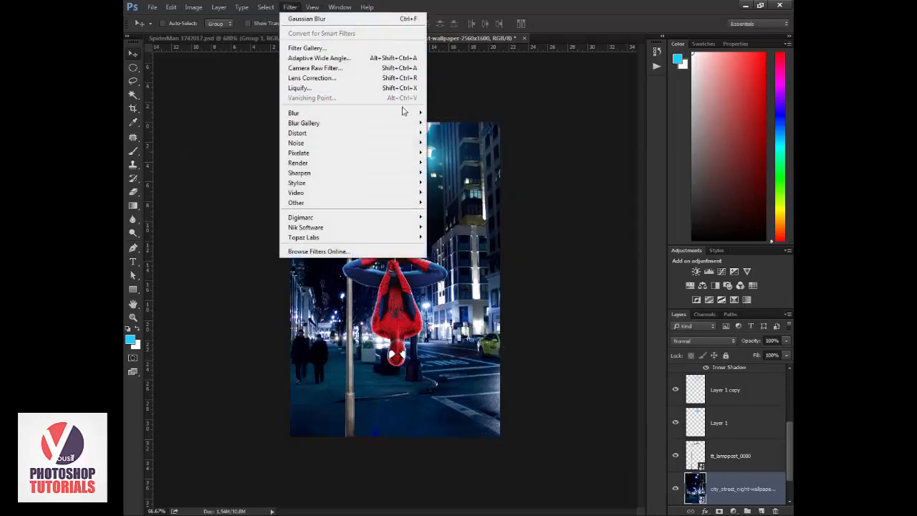
{"action": "mouse_move", "coordinate": [401, 112]}
{"action": "left_click", "coordinate": [452, 154]}
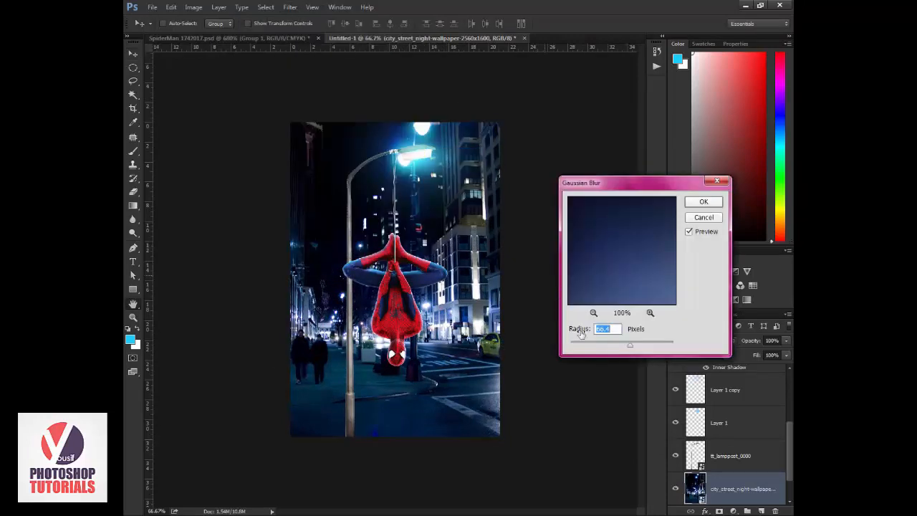
{"action": "left_click", "coordinate": [600, 345]}
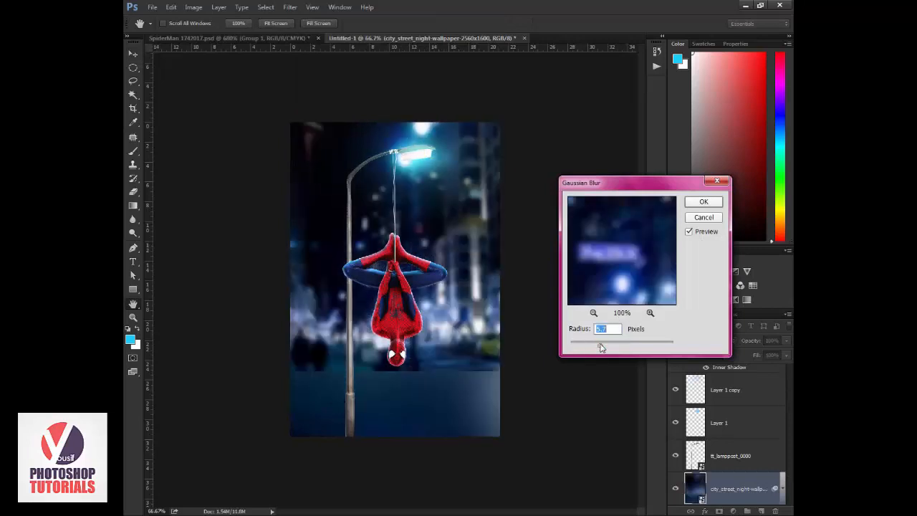
{"action": "left_click_drag", "start_coordinate": [600, 345], "coordinate": [594, 348]}
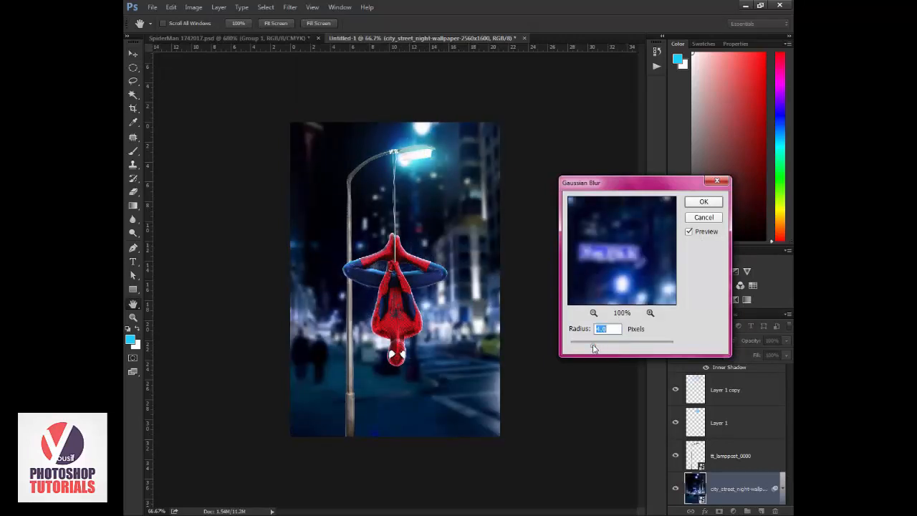
{"action": "key", "text": "Return"}
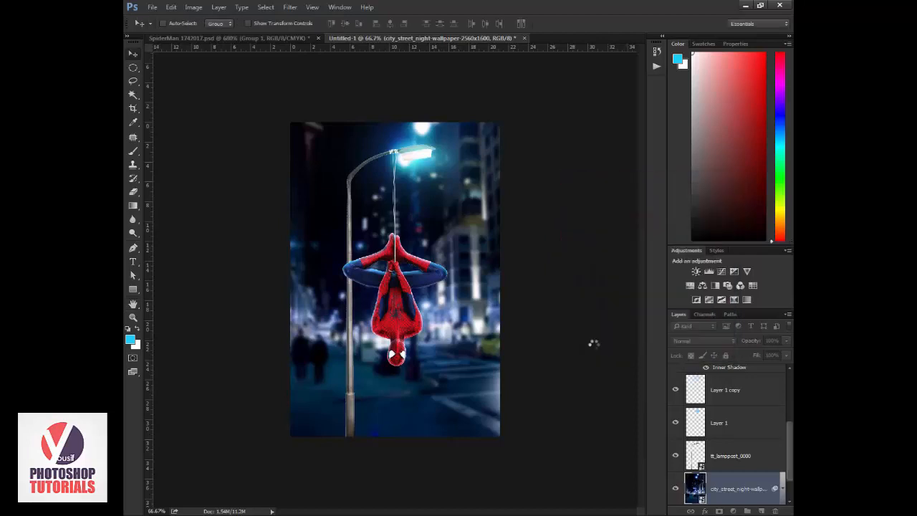
Step: Add a Curves adjustment clipped to the tt_lamppost_0000 layer and darken the lamppost by lowering the curve's midpoint to an output of 99
{"action": "key", "text": "z"}
{"action": "left_click", "coordinate": [417, 294]}
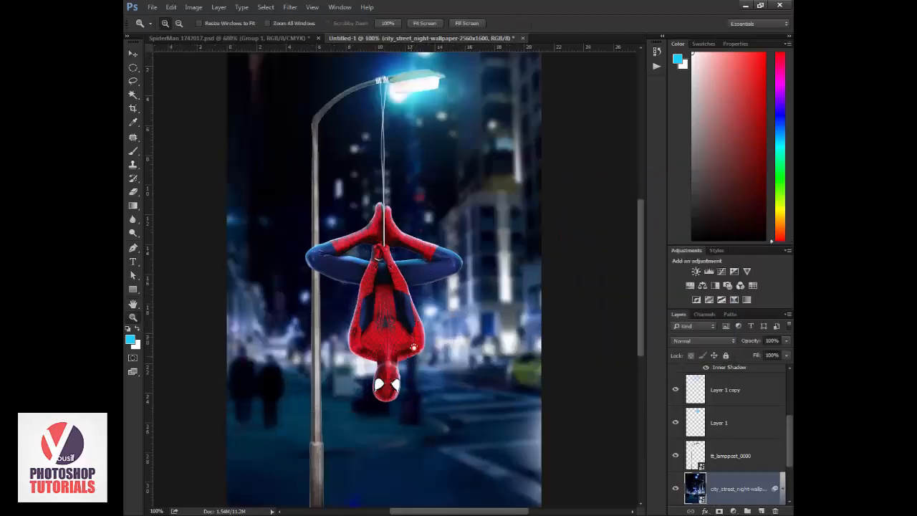
{"action": "left_click_drag", "start_coordinate": [414, 351], "coordinate": [411, 313]}
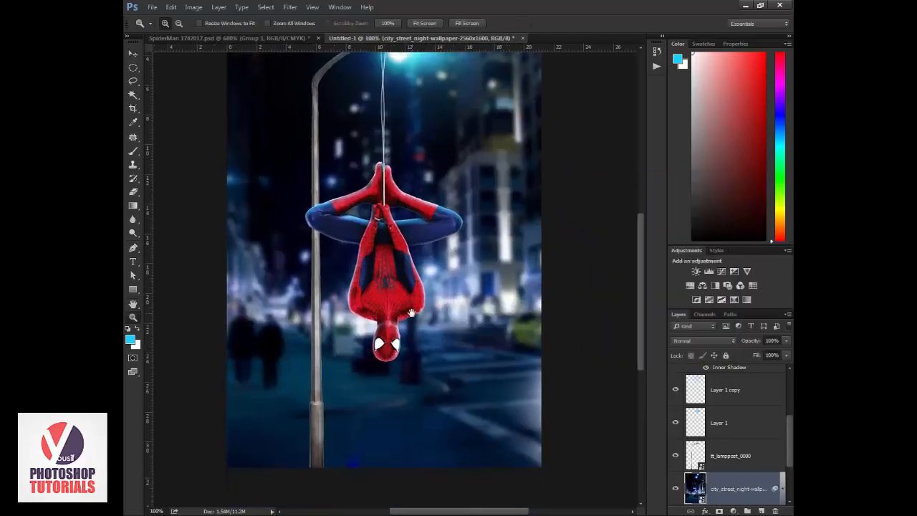
{"action": "left_click", "coordinate": [763, 461]}
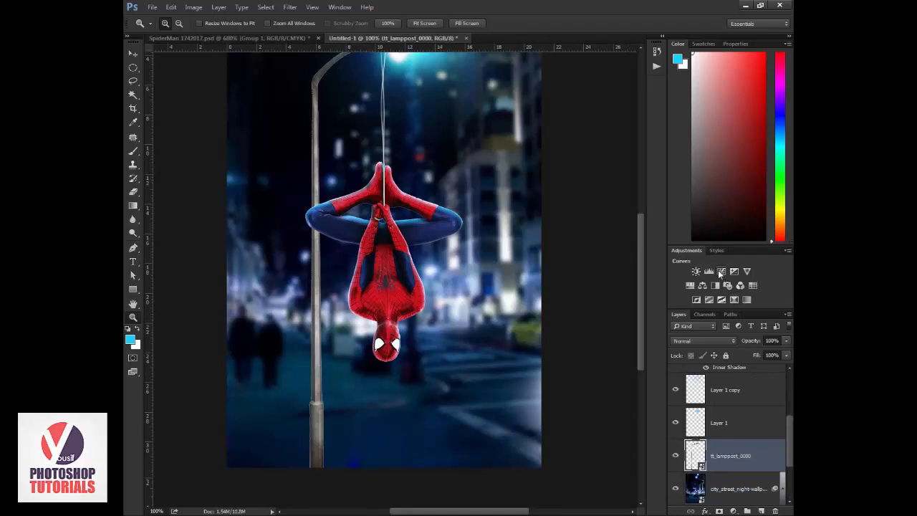
{"action": "left_click", "coordinate": [722, 272]}
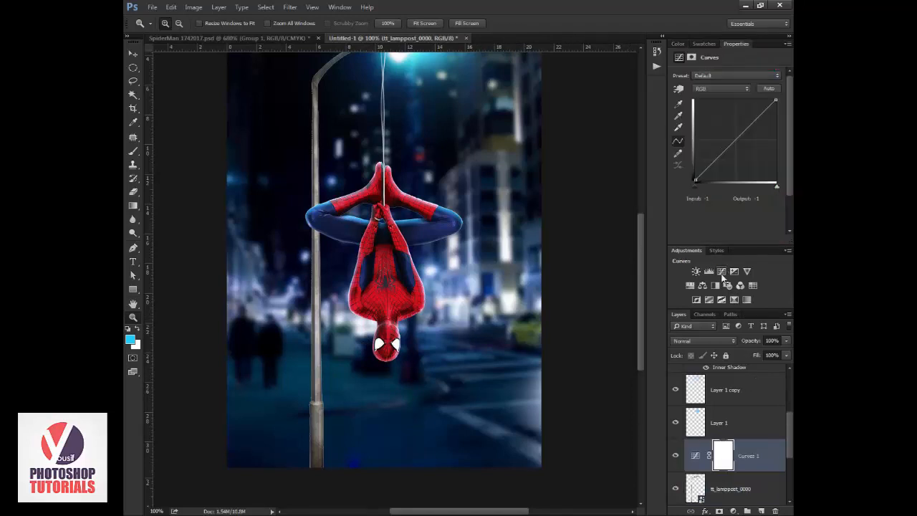
{"action": "left_click_drag", "start_coordinate": [738, 139], "coordinate": [747, 154]}
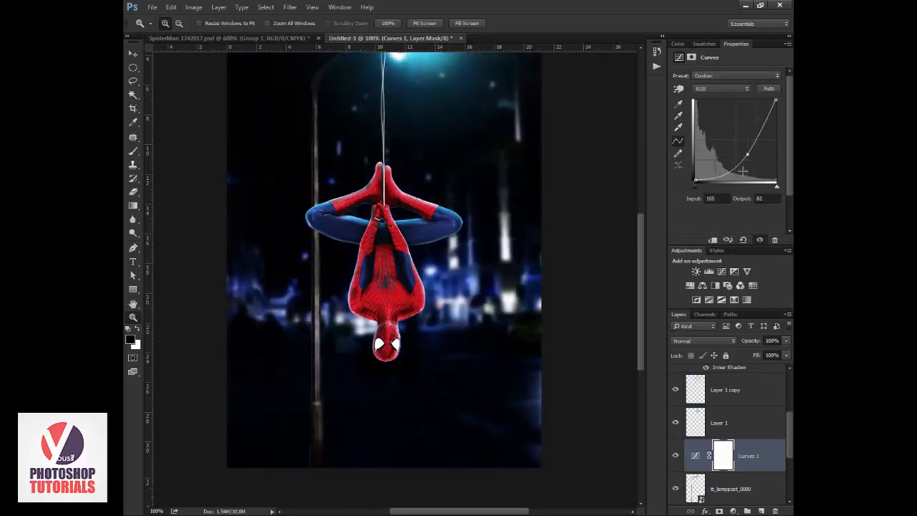
{"action": "left_click", "coordinate": [714, 240]}
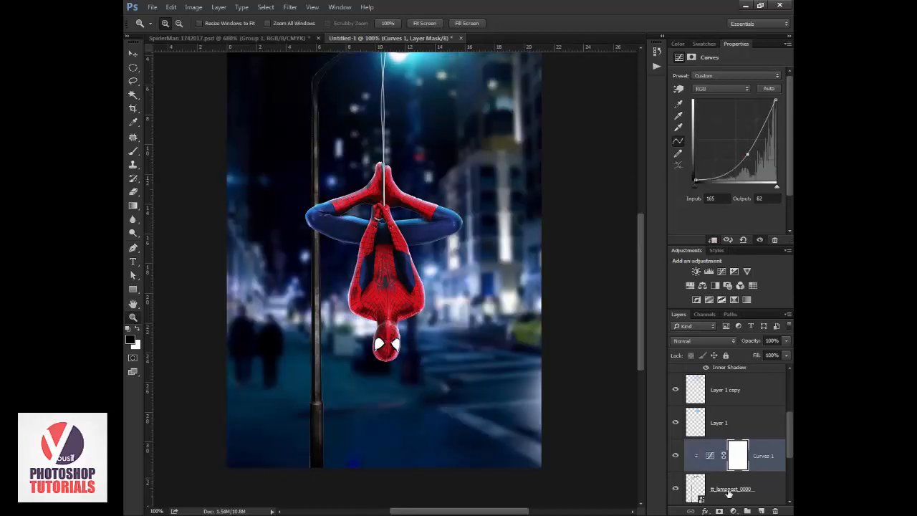
{"action": "left_click_drag", "start_coordinate": [745, 155], "coordinate": [747, 149]}
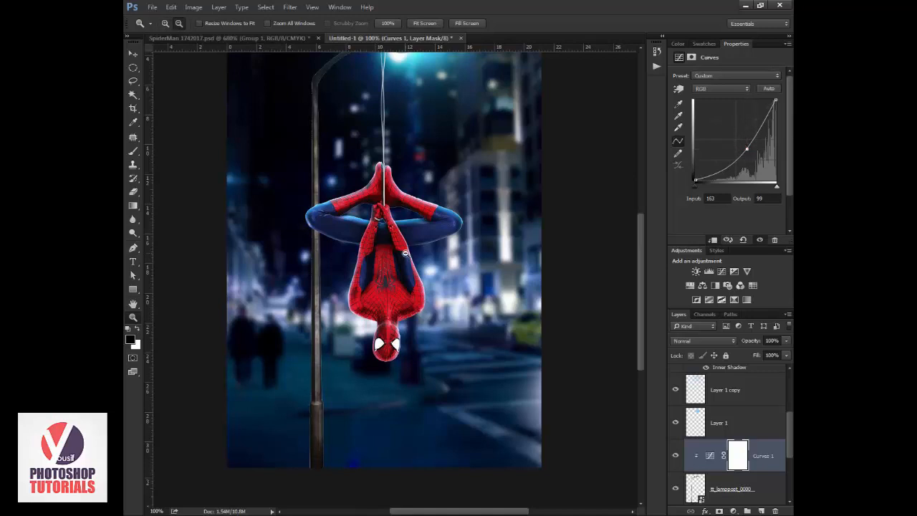
Step: Create a new layer clipped to the tt_lamppost_0000 layer, beneath the Curves 1 adjustment
{"action": "left_click", "coordinate": [406, 255], "text": "alt"}
{"action": "left_click", "coordinate": [392, 264]}
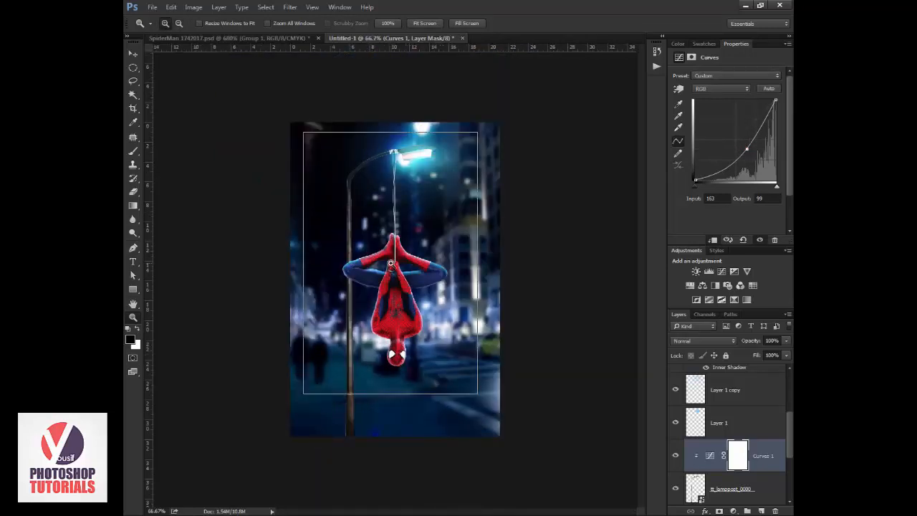
{"action": "left_click", "coordinate": [748, 480]}
{"action": "left_click", "coordinate": [760, 508]}
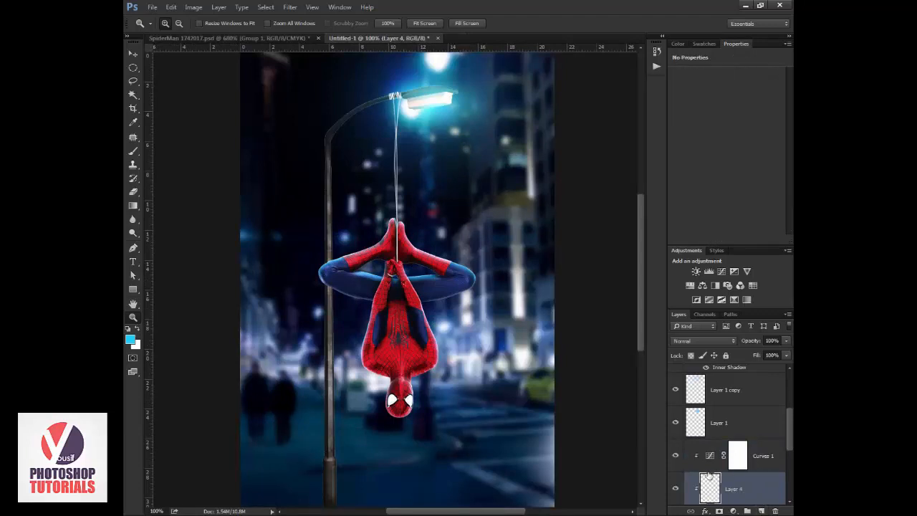
Step: Set the blend mode of the new clipped Layer 4 to Linear Dodge (Add), ready for brushing over the lamppost
{"action": "left_click_drag", "start_coordinate": [708, 476], "coordinate": [733, 485]}
{"action": "left_click_drag", "start_coordinate": [368, 138], "coordinate": [371, 176]}
{"action": "left_click", "coordinate": [370, 176]}
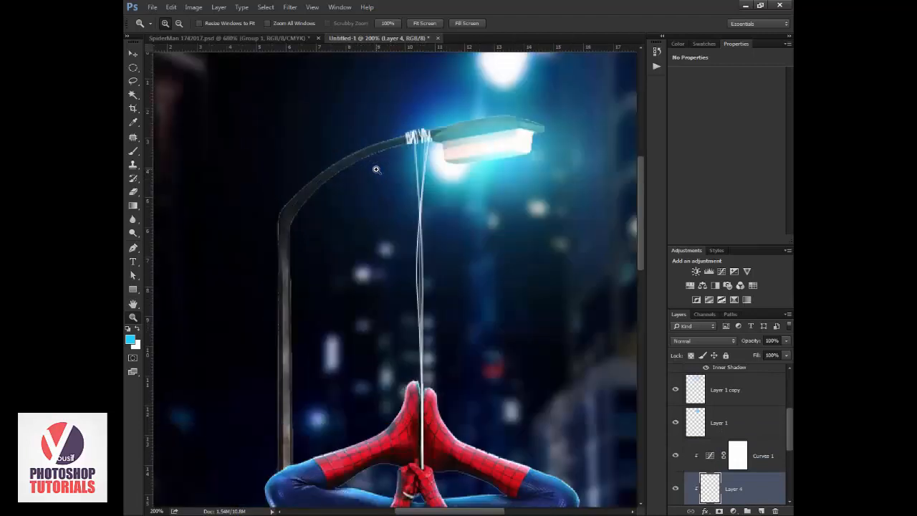
{"action": "key", "text": "b"}
{"action": "left_click", "coordinate": [702, 340]}
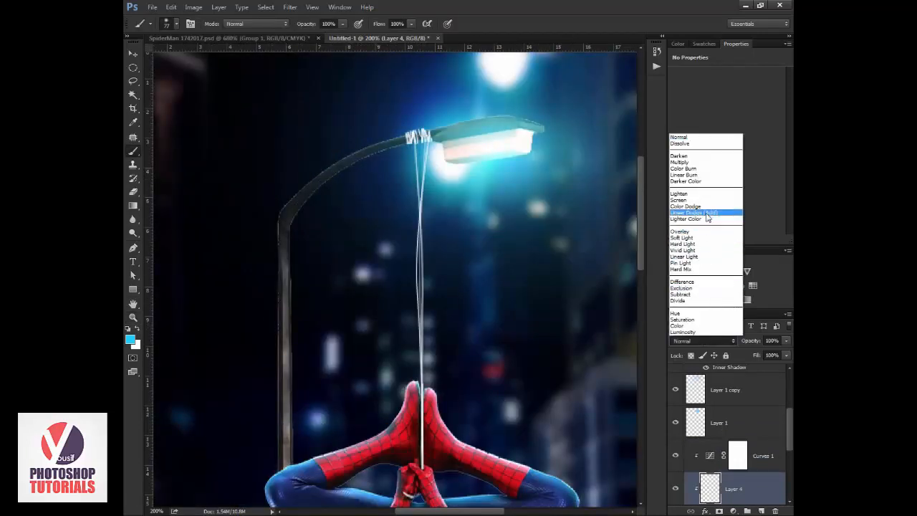
{"action": "left_click", "coordinate": [705, 212]}
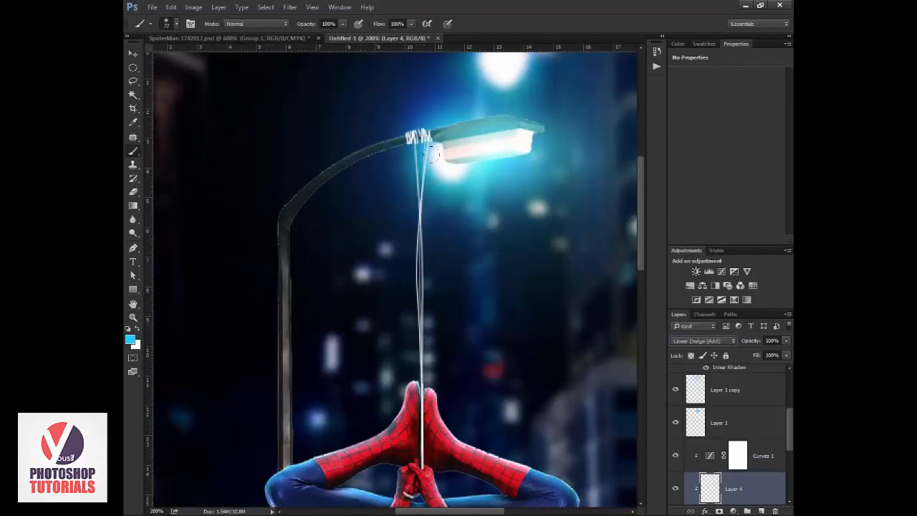
Step: Paint light blue glow on Layer 4 with the soft 77 px brush along the lamppost's curved arm and upper pole
{"action": "mouse_move", "coordinate": [426, 148]}
{"action": "left_mouse_down"}
{"action": "mouse_move", "coordinate": [358, 167]}
{"action": "mouse_move", "coordinate": [380, 166]}
{"action": "left_mouse_up"}
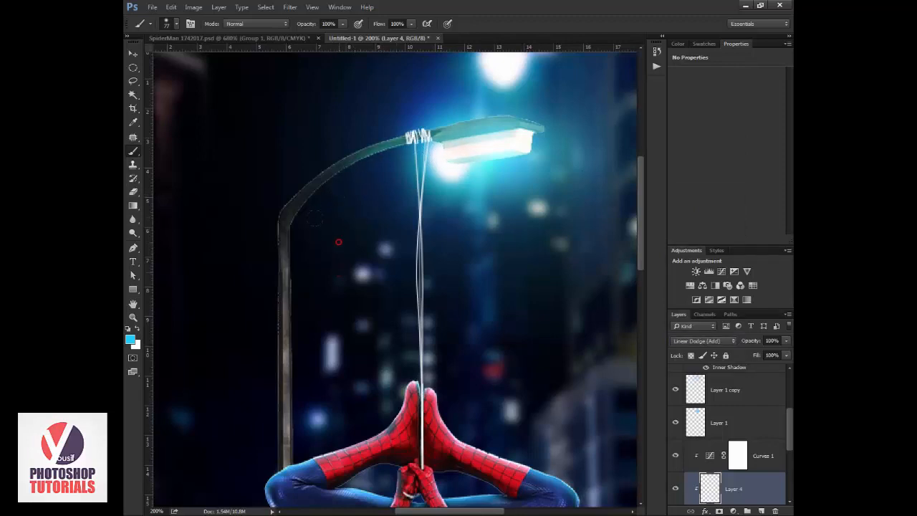
{"action": "mouse_move", "coordinate": [338, 242]}
{"action": "left_mouse_down"}
{"action": "mouse_move", "coordinate": [330, 248]}
{"action": "mouse_move", "coordinate": [329, 393]}
{"action": "mouse_move", "coordinate": [366, 140]}
{"action": "mouse_move", "coordinate": [354, 286]}
{"action": "mouse_move", "coordinate": [360, 409]}
{"action": "mouse_move", "coordinate": [338, 367]}
{"action": "left_mouse_up"}
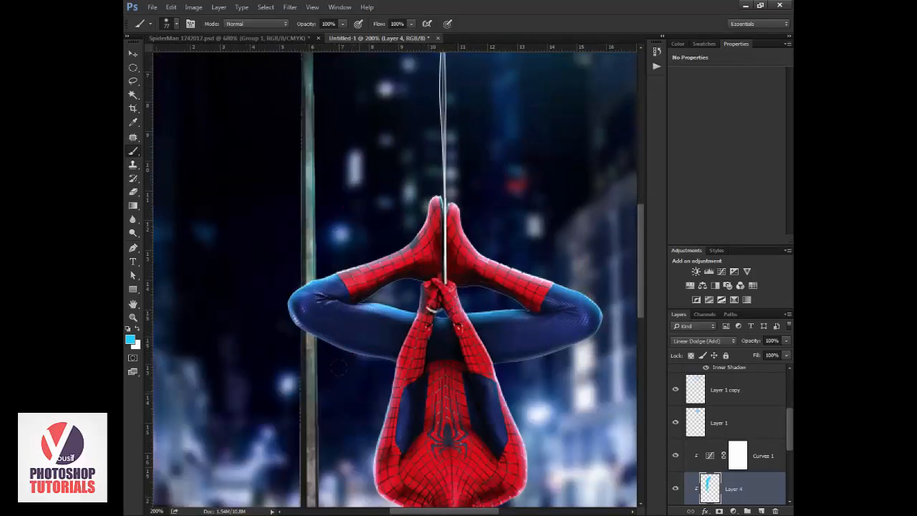
{"action": "key", "text": "ctrl+0"}
{"action": "key", "text": "z"}
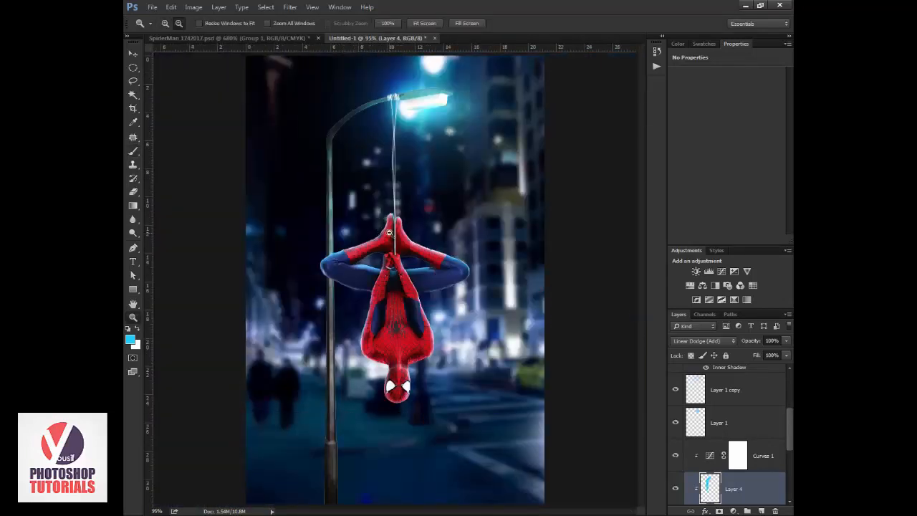
{"action": "left_click", "coordinate": [392, 302], "text": "alt"}
{"action": "key", "text": "b"}
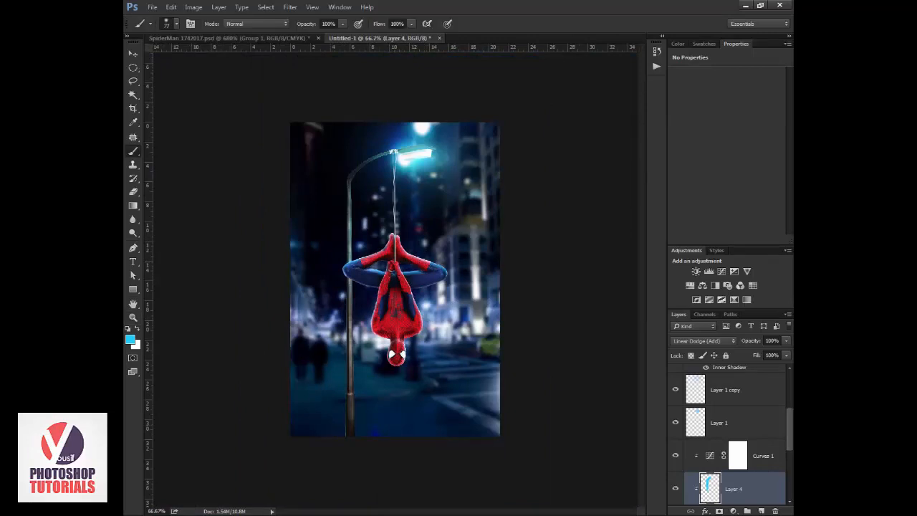
{"action": "scroll", "coordinate": [765, 440], "scroll_direction": "down", "scroll_amount": 2}
Step: Review the finished poster in SpiderMan 1742017.psd, and place the Smoke 2.jpg image in the Untitled-1 document
{"action": "left_click", "coordinate": [236, 38]}
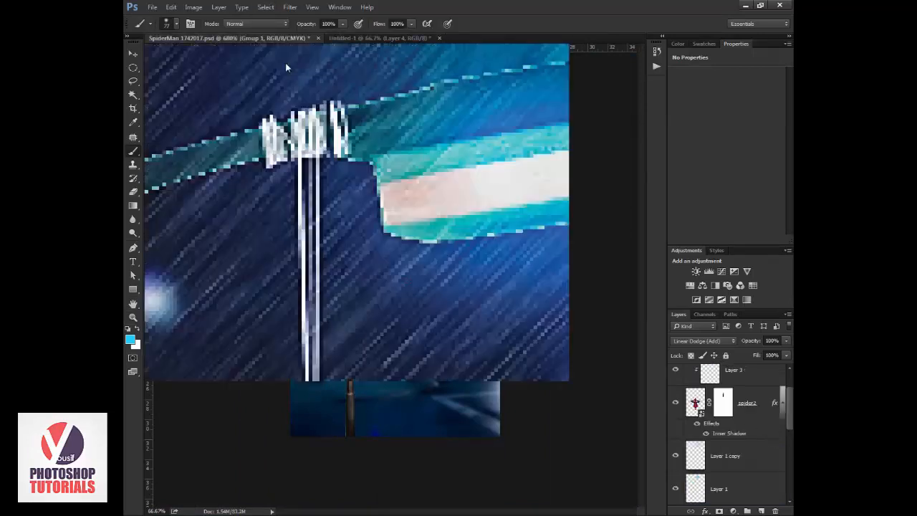
{"action": "key", "text": "ctrl+0"}
{"action": "key", "text": "v"}
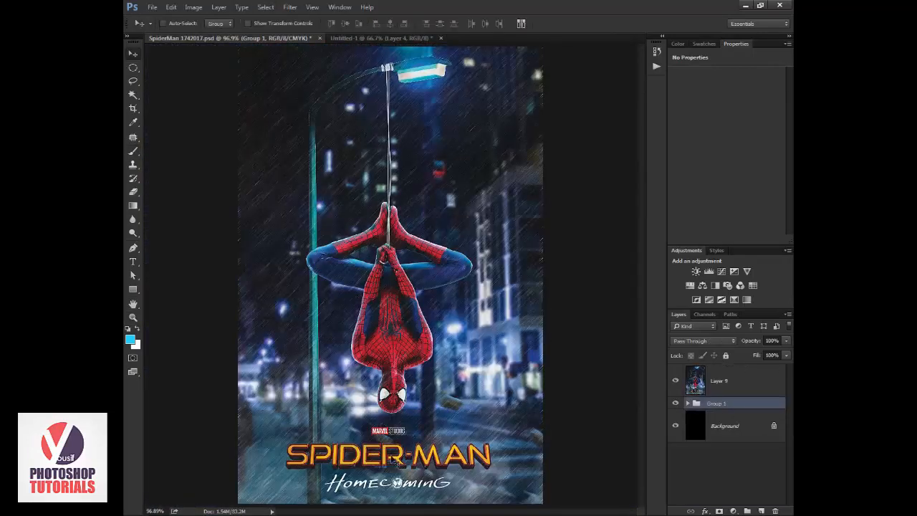
{"action": "left_click", "coordinate": [414, 38]}
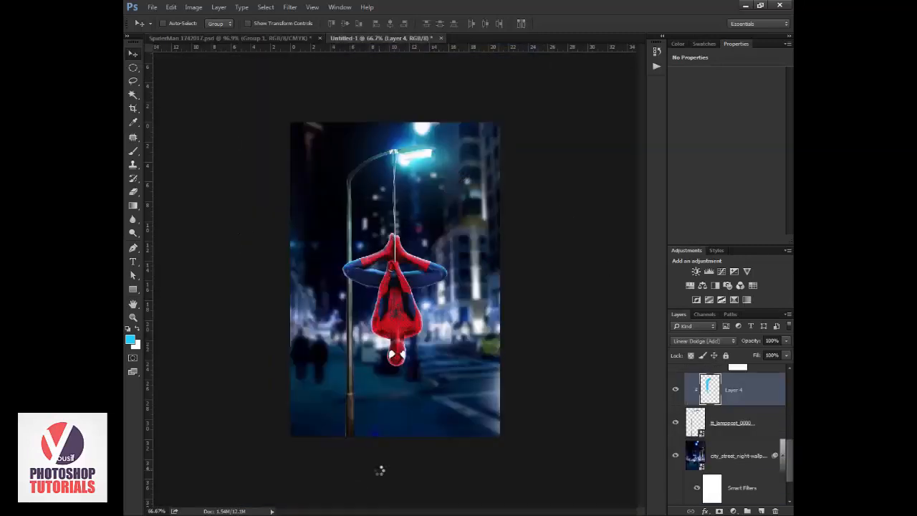
{"action": "key", "text": "Return"}
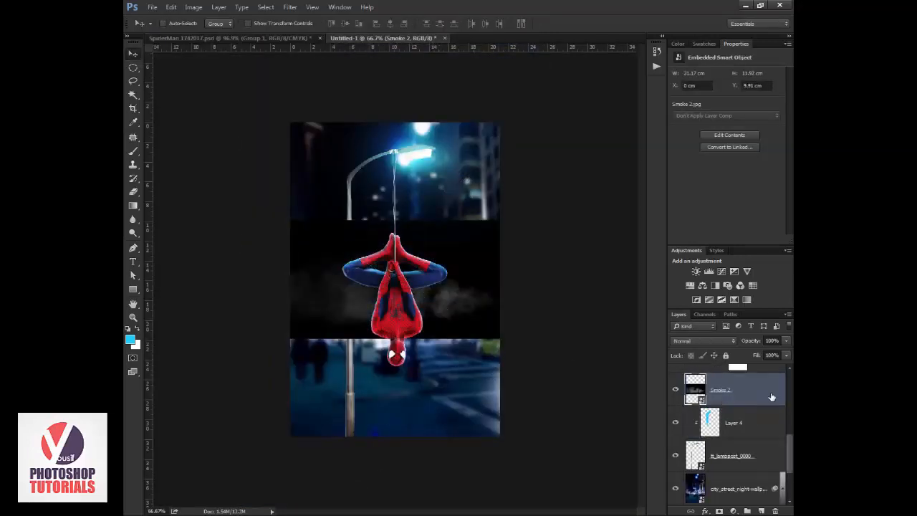
Step: Move the Smoke 2 layer above Curves 1 and clip Curves 1 to the lamppost again
{"action": "scroll", "coordinate": [772, 399], "scroll_direction": "up", "scroll_amount": 1}
{"action": "left_click_drag", "start_coordinate": [765, 426], "coordinate": [762, 379]}
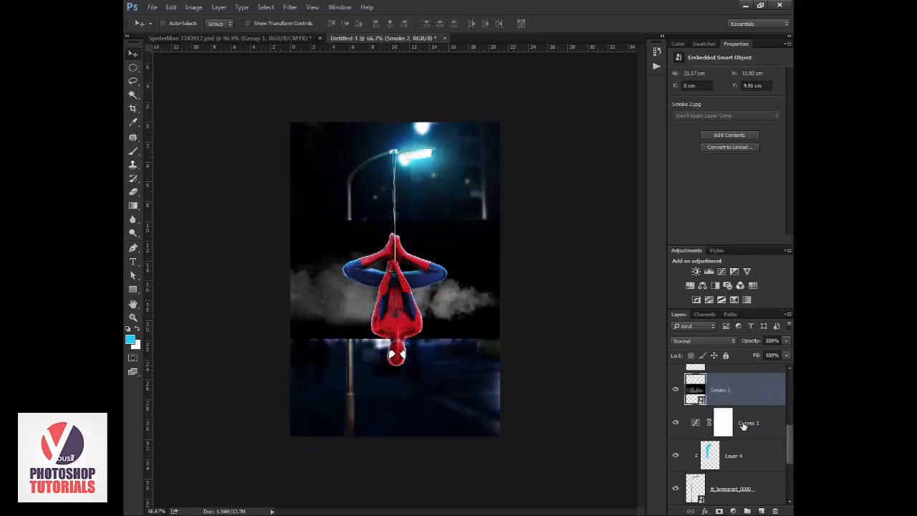
{"action": "left_click", "coordinate": [751, 438], "text": "alt"}
{"action": "scroll", "coordinate": [751, 428], "scroll_direction": "up", "scroll_amount": 1}
{"action": "scroll", "coordinate": [750, 429], "scroll_direction": "up", "scroll_amount": 2}
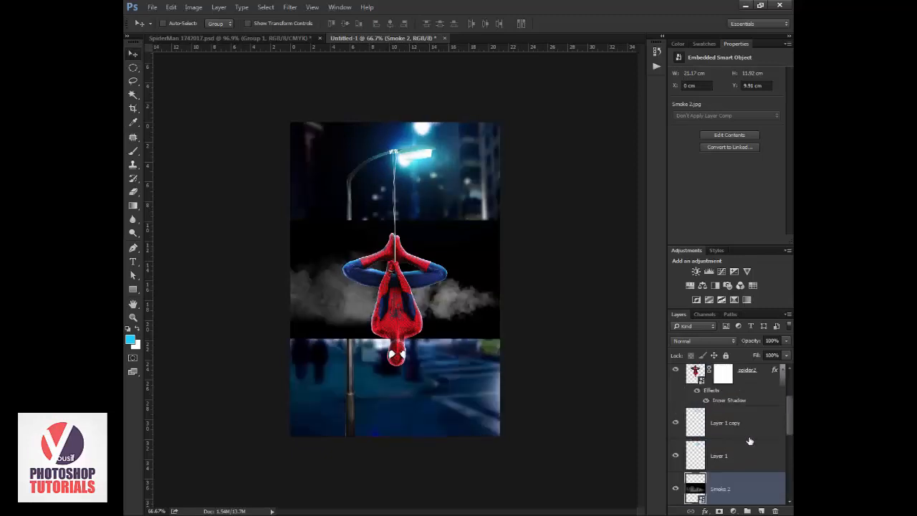
Step: Move the Smoke 2 layer to the top of the layer stack and set its blend mode to Screen
{"action": "scroll", "coordinate": [750, 441], "scroll_direction": "down", "scroll_amount": 1}
{"action": "left_click_drag", "start_coordinate": [747, 453], "coordinate": [738, 364]}
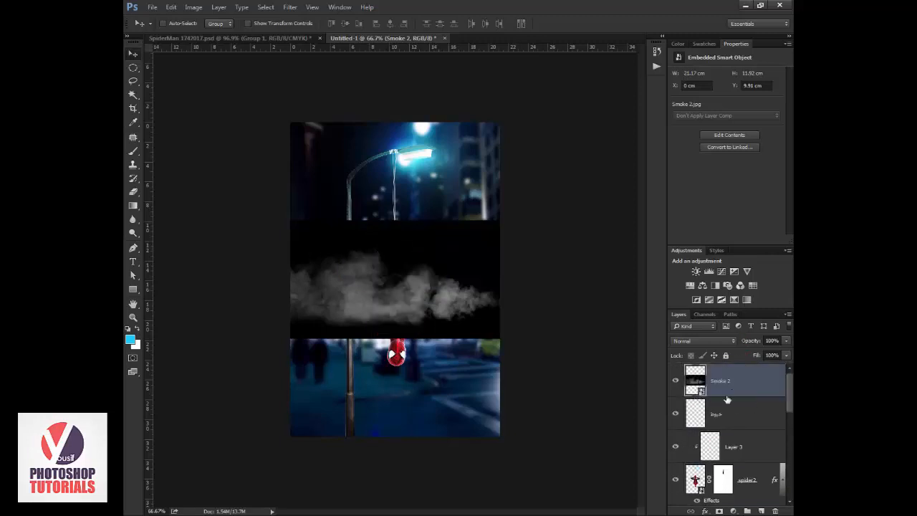
{"action": "left_click", "coordinate": [705, 341]}
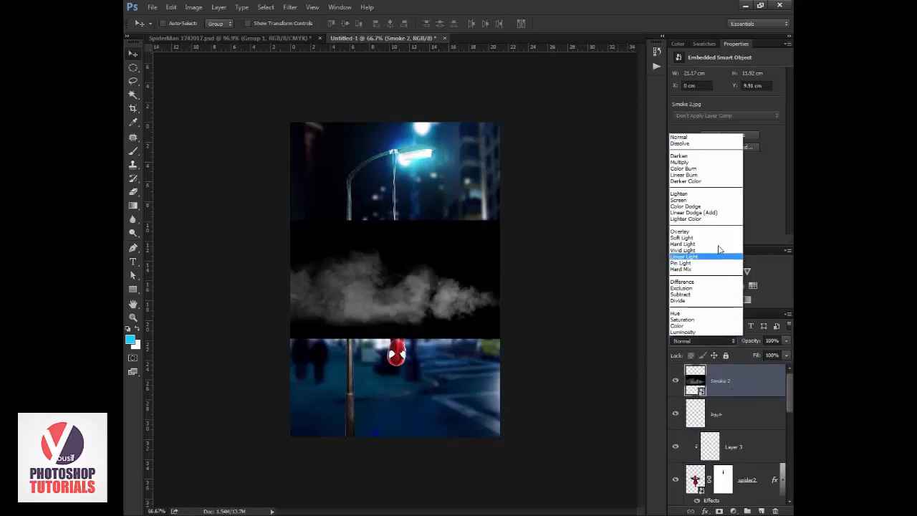
{"action": "left_click", "coordinate": [694, 199]}
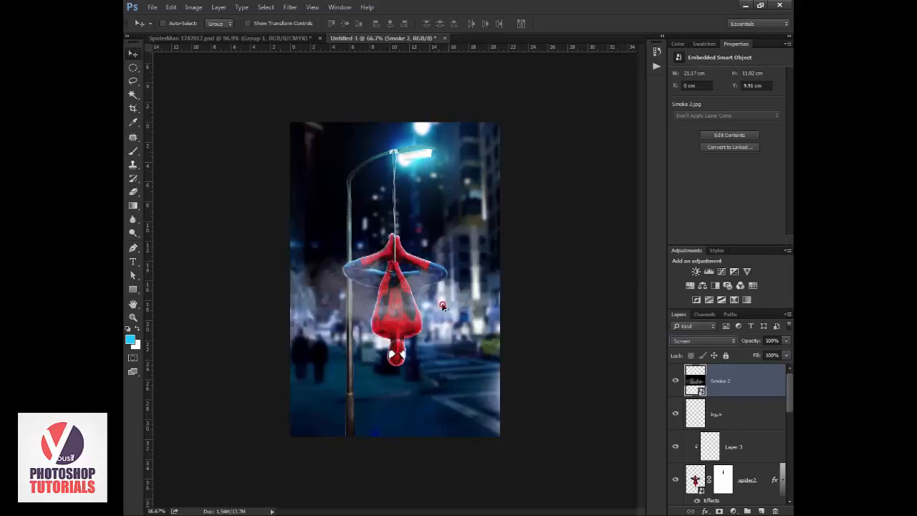
Step: Scale the smoke to about 91%, position it over the street in the poster's lower part, and commit the transform
{"action": "key", "text": "z"}
{"action": "left_click", "coordinate": [442, 308], "text": "alt"}
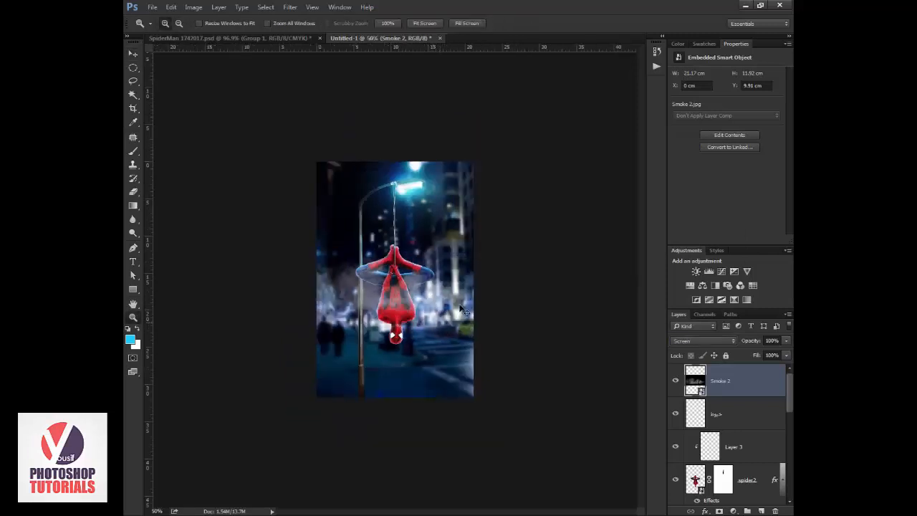
{"action": "key", "text": "ctrl+t"}
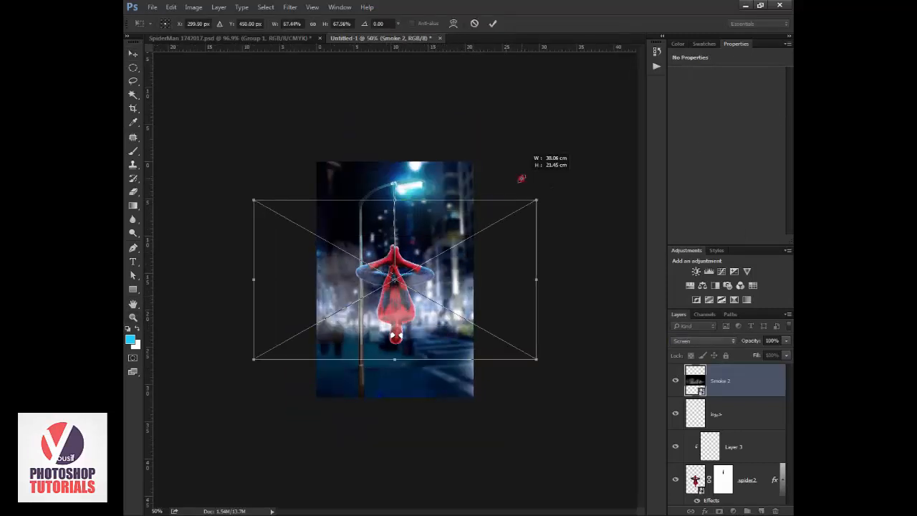
{"action": "left_click_drag", "start_coordinate": [521, 179], "coordinate": [536, 176]}
{"action": "left_click_drag", "start_coordinate": [446, 284], "coordinate": [446, 387]}
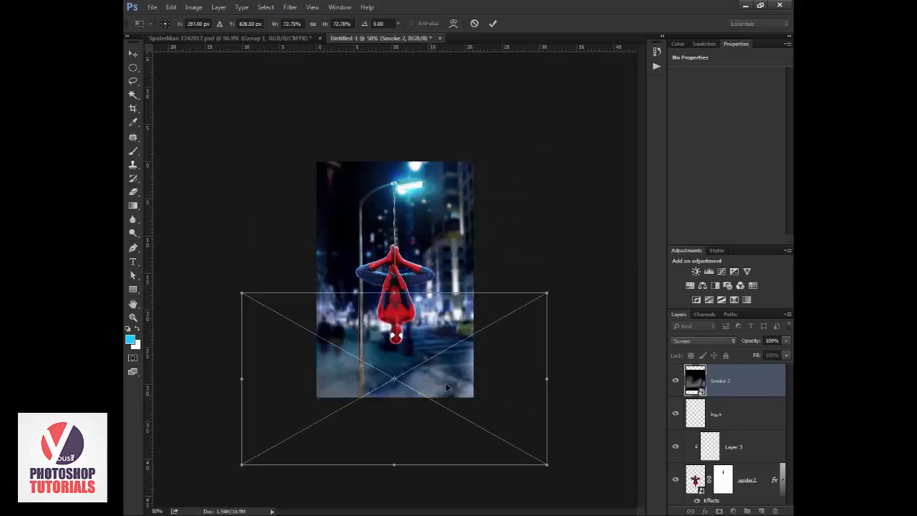
{"action": "left_click_drag", "start_coordinate": [546, 294], "coordinate": [585, 271]}
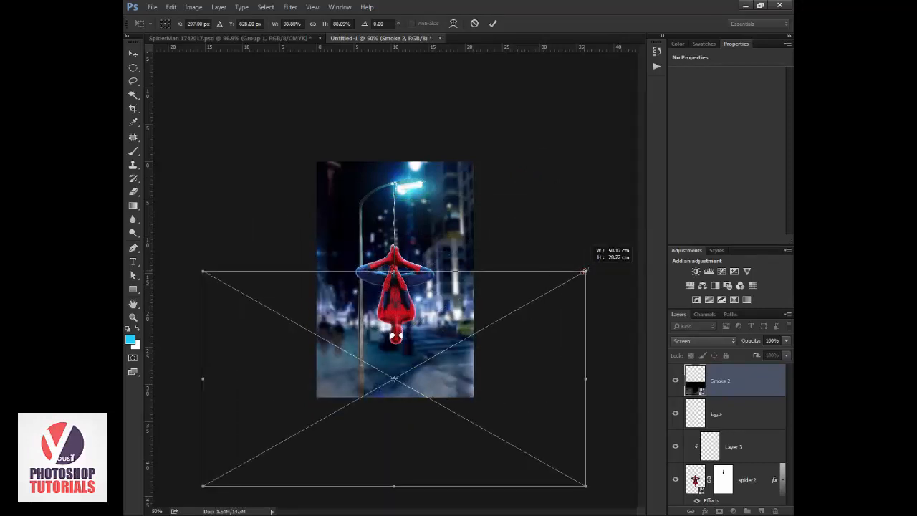
{"action": "left_click_drag", "start_coordinate": [438, 413], "coordinate": [437, 406]}
{"action": "key", "text": "Return"}
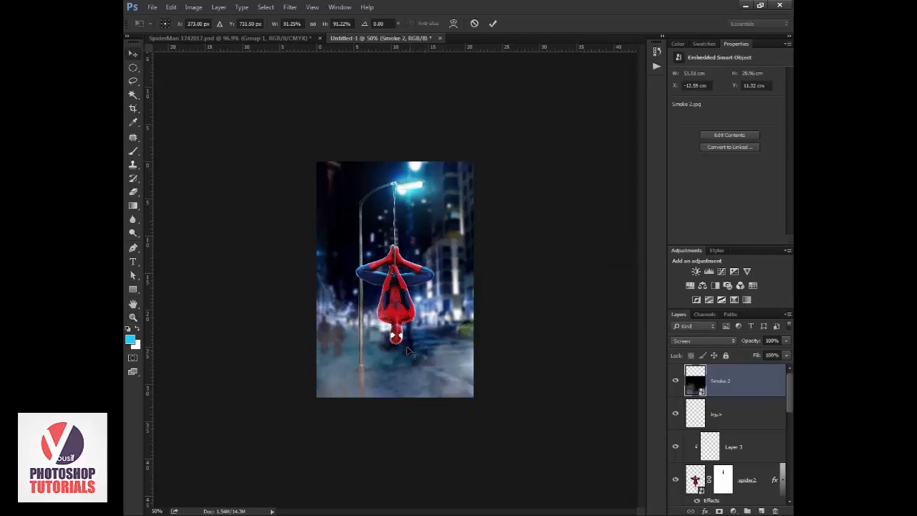
Step: Nudge the smoke layer downward to a Y position of 12.02 cm
{"action": "key", "text": "z"}
{"action": "left_click", "coordinate": [401, 352]}
{"action": "key", "text": "v"}
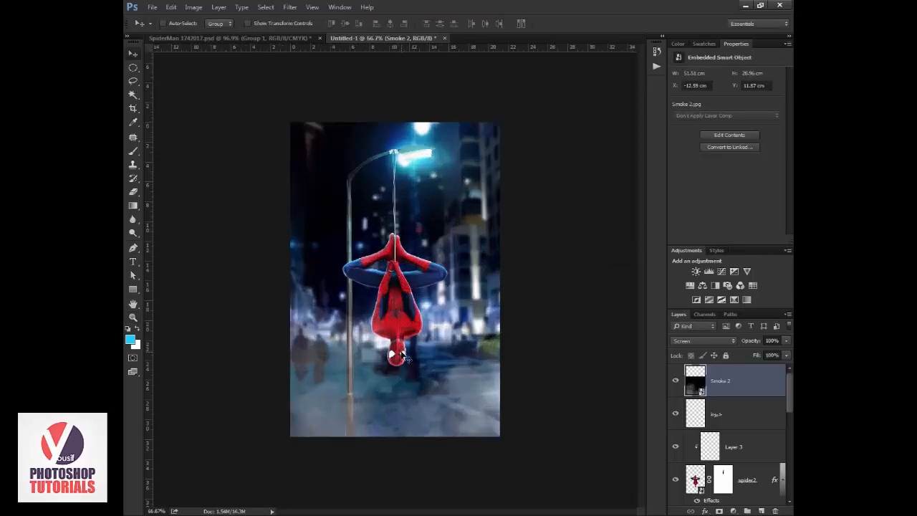
{"action": "key", "text": "shift+Down"}
{"action": "key", "text": "shift+Down"}
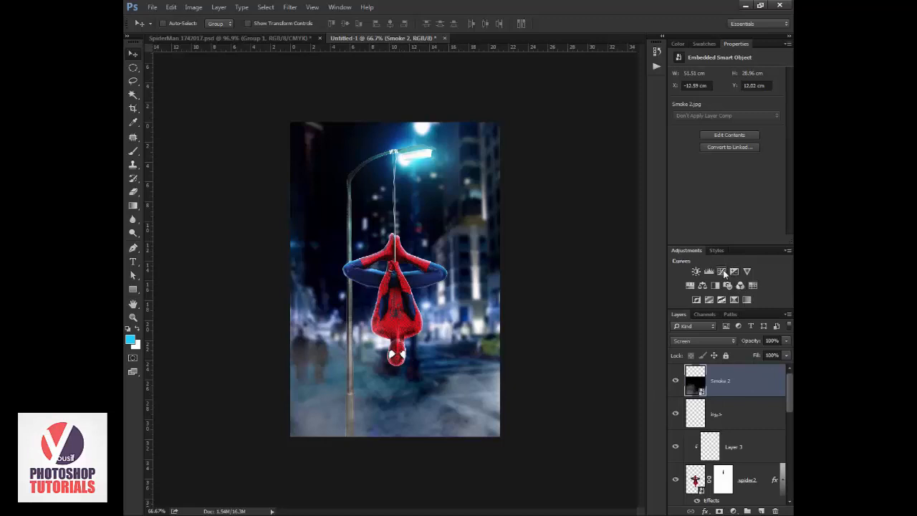
Step: Add a Curves adjustment above Smoke 2, raise its black point slightly and set the middle point to input 92, output 60
{"action": "left_click", "coordinate": [722, 271]}
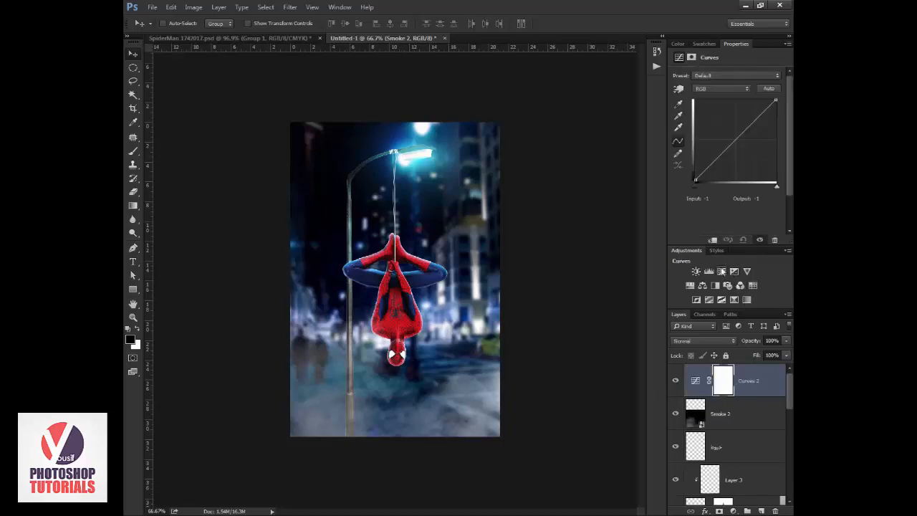
{"action": "left_click", "coordinate": [329, 7]}
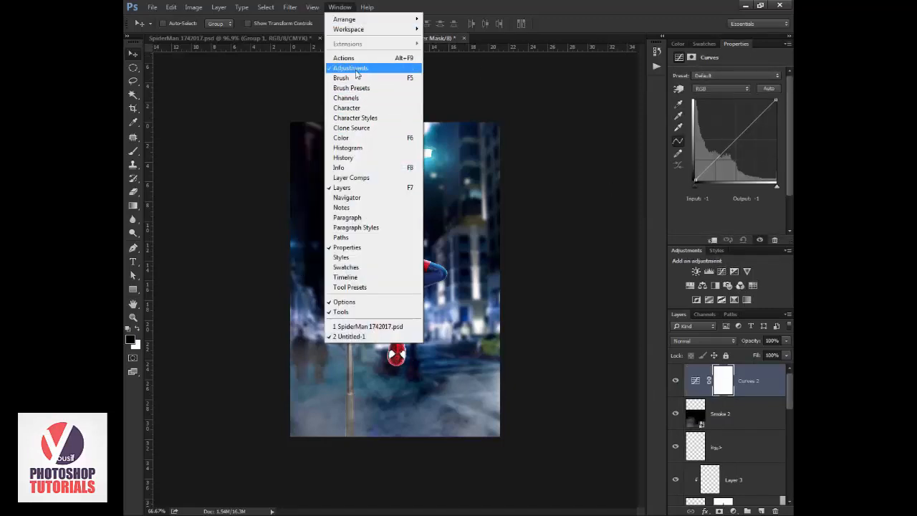
{"action": "mouse_move", "coordinate": [720, 156]}
{"action": "left_mouse_down"}
{"action": "mouse_move", "coordinate": [720, 146]}
{"action": "mouse_move", "coordinate": [717, 172]}
{"action": "mouse_move", "coordinate": [695, 173]}
{"action": "mouse_move", "coordinate": [719, 188]}
{"action": "mouse_move", "coordinate": [695, 174]}
{"action": "mouse_move", "coordinate": [724, 161]}
{"action": "left_mouse_up"}
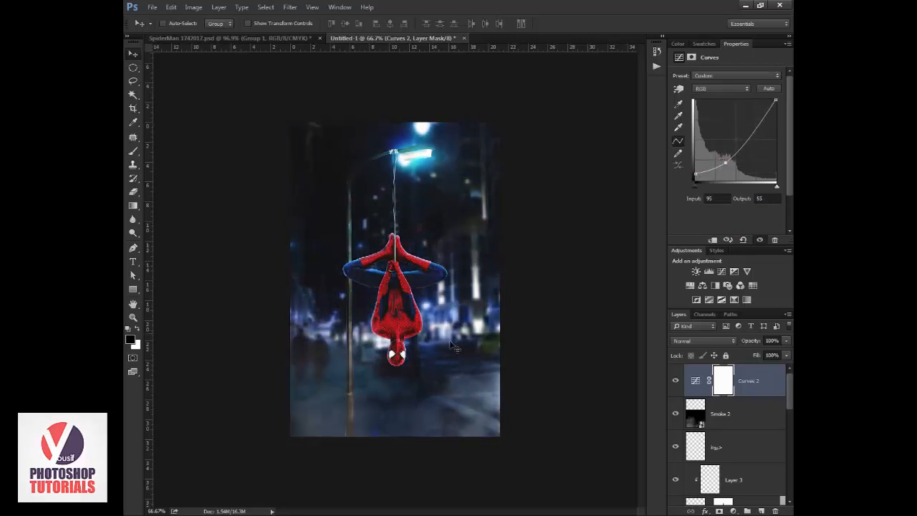
{"action": "key", "text": "z"}
{"action": "left_click", "coordinate": [424, 337]}
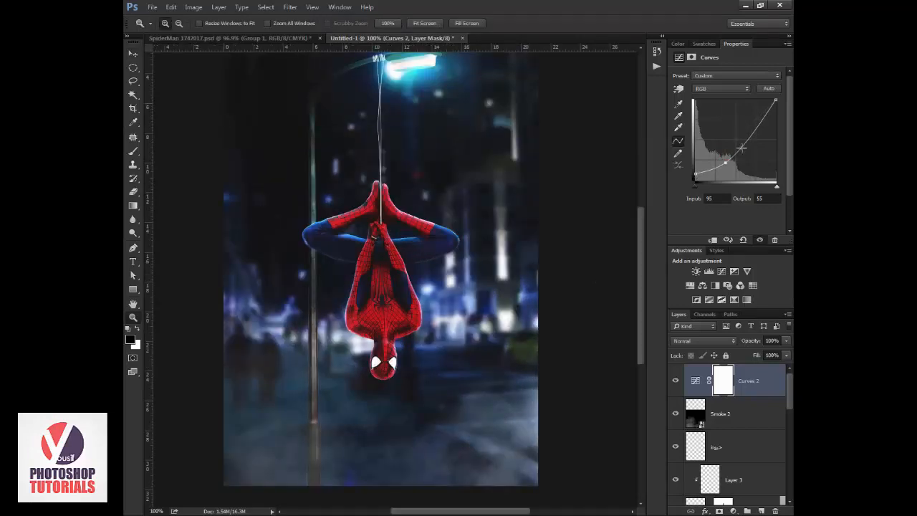
{"action": "left_click_drag", "start_coordinate": [727, 162], "coordinate": [725, 160]}
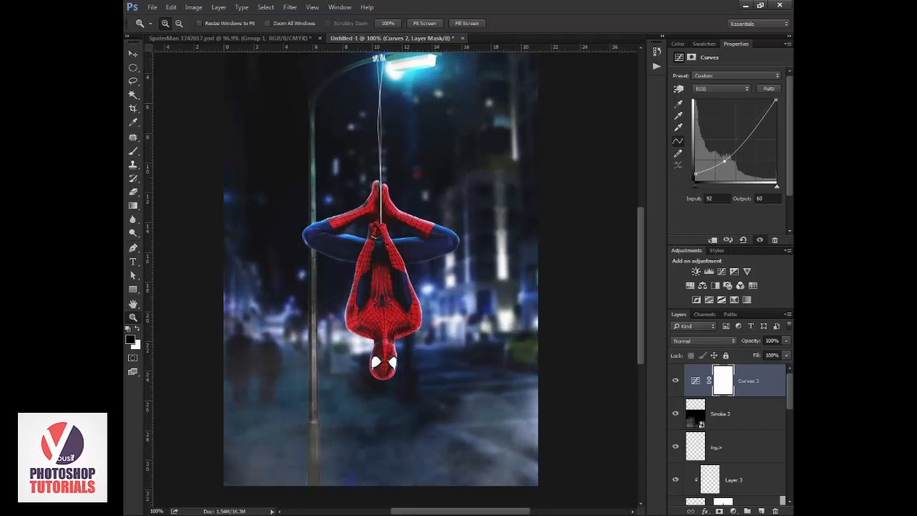
Step: Create a new layer directly above Smoke 2 and fill it with black
{"action": "left_click", "coordinate": [739, 409]}
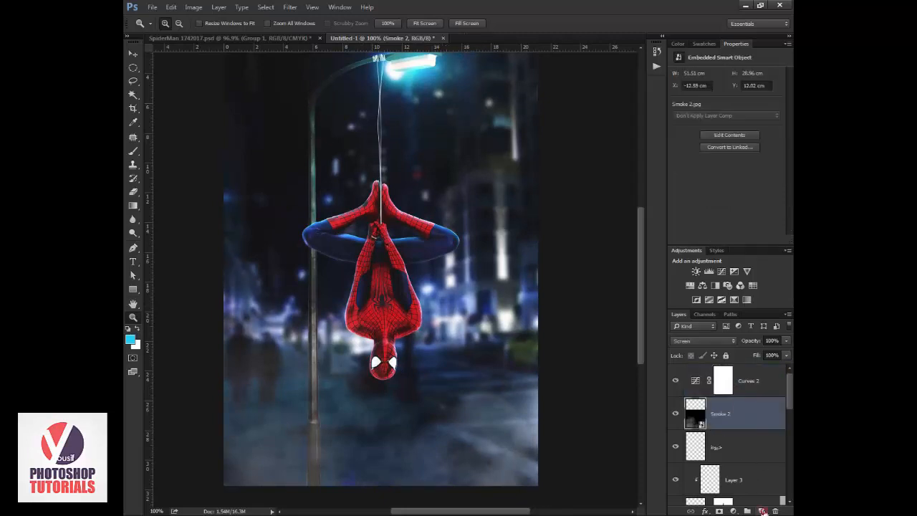
{"action": "left_click", "coordinate": [763, 512]}
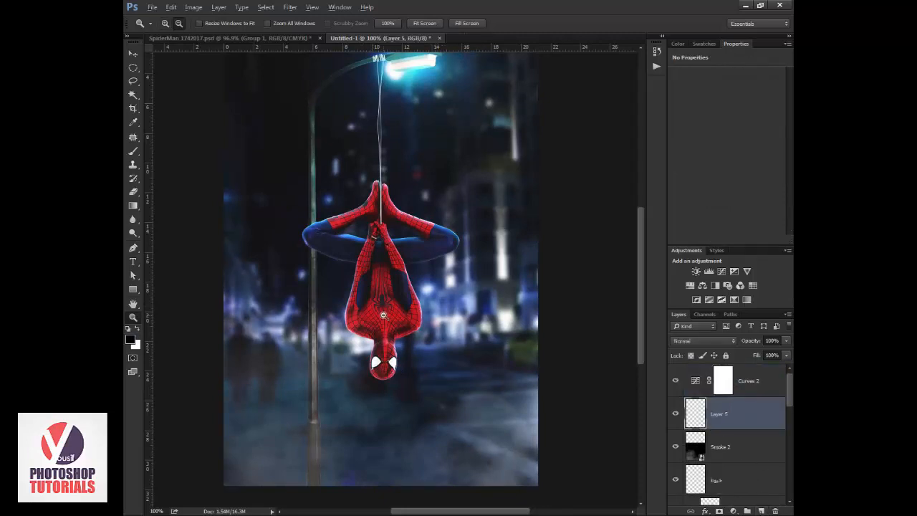
{"action": "key", "text": "alt+BackSpace"}
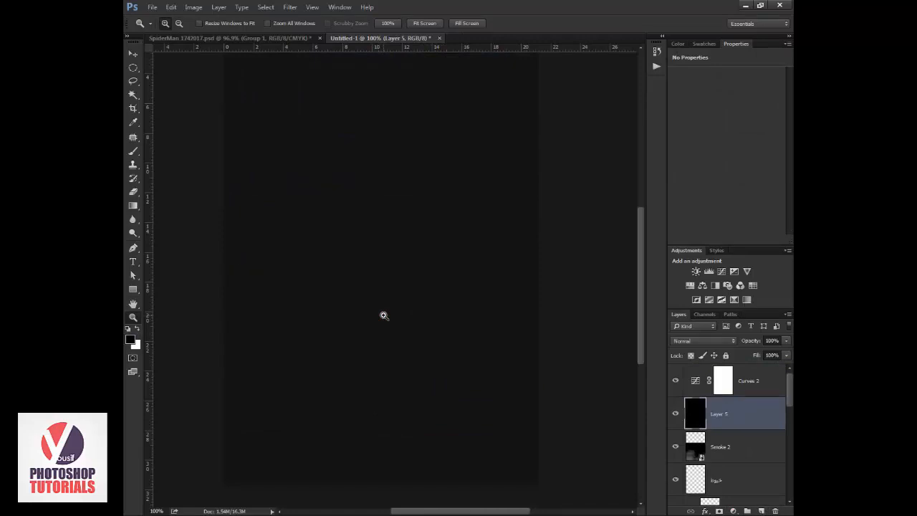
{"action": "left_click", "coordinate": [129, 339]}
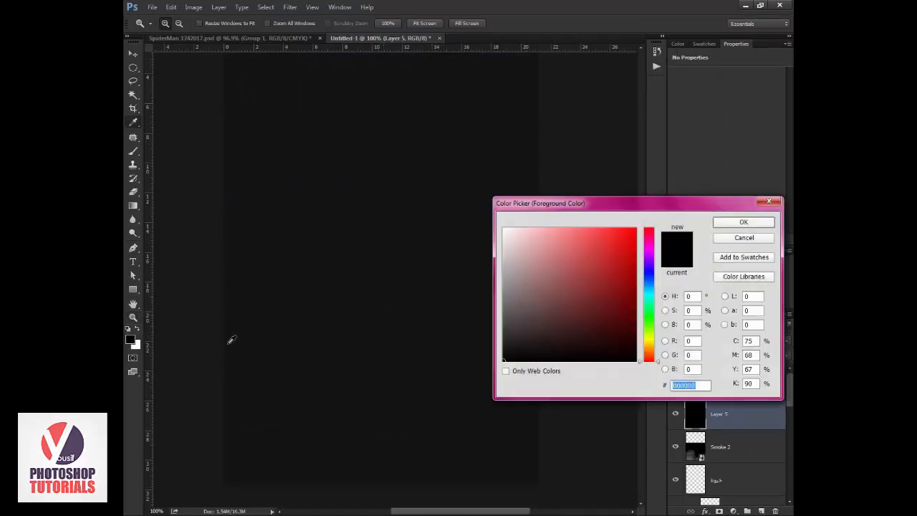
{"action": "key", "text": "Return"}
Step: Apply the Add Noise filter to the black Layer 5 with amount 17.55%, Gaussian distribution and Monochromatic on
{"action": "left_click", "coordinate": [293, 7]}
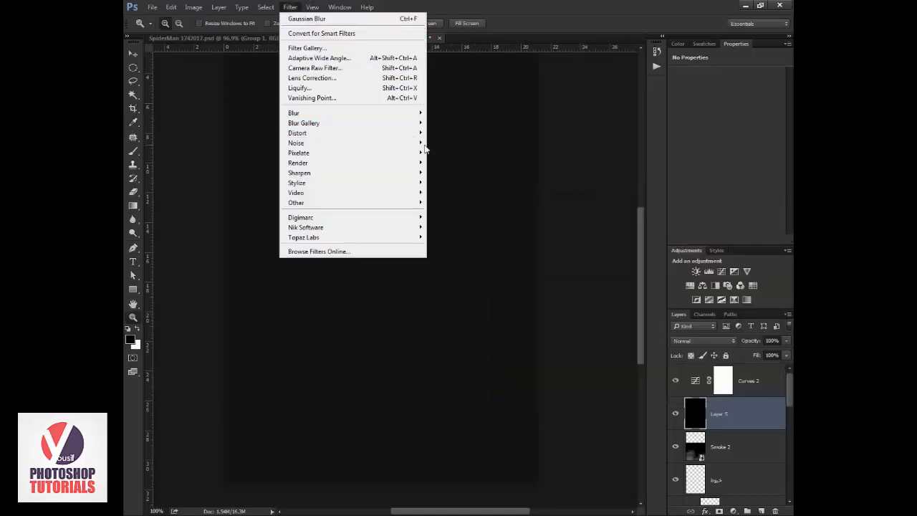
{"action": "left_click", "coordinate": [449, 141]}
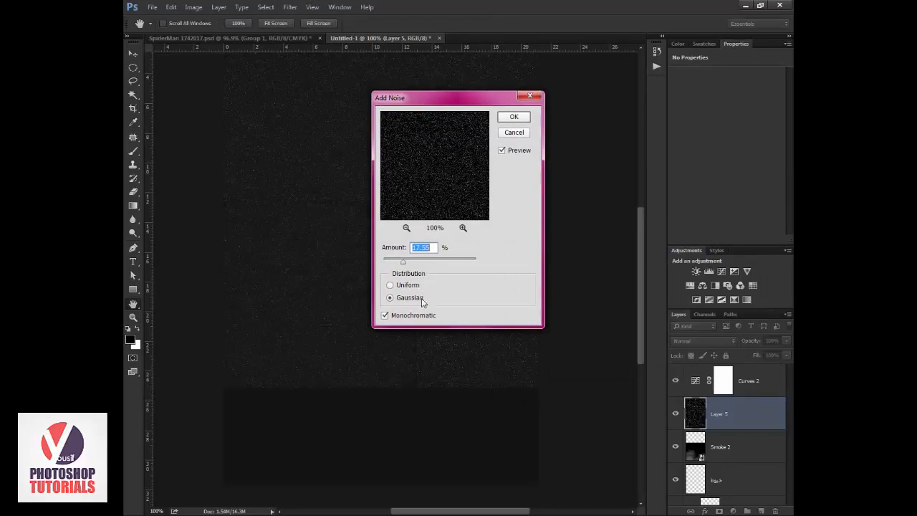
{"action": "left_click", "coordinate": [404, 285]}
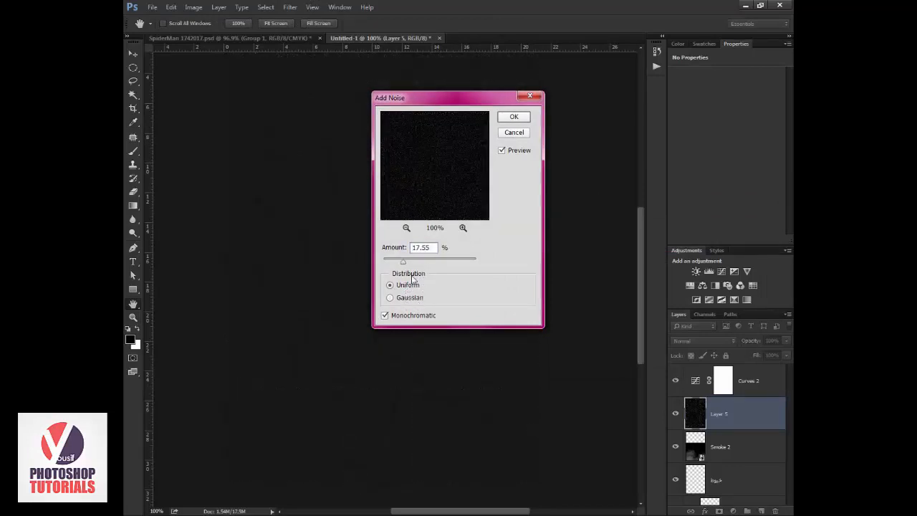
{"action": "left_click", "coordinate": [404, 298]}
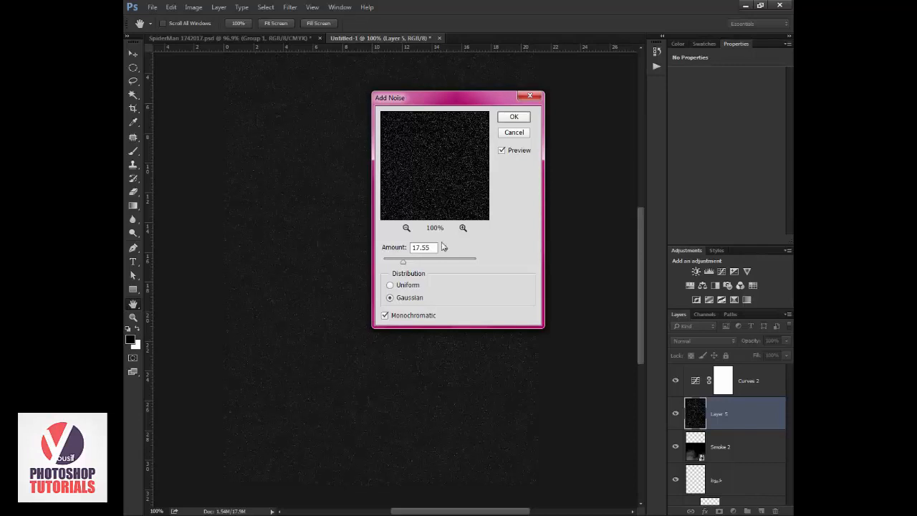
{"action": "left_click", "coordinate": [426, 317]}
{"action": "left_click", "coordinate": [427, 317]}
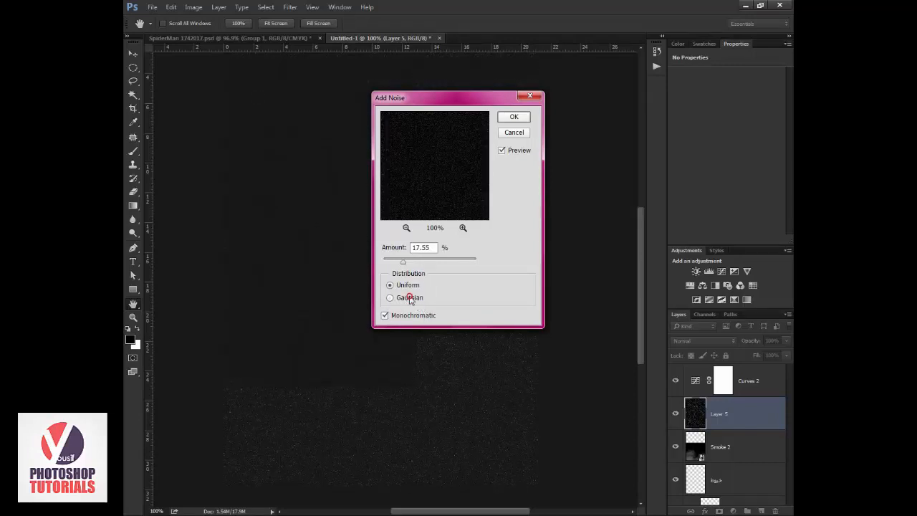
{"action": "left_click", "coordinate": [410, 298]}
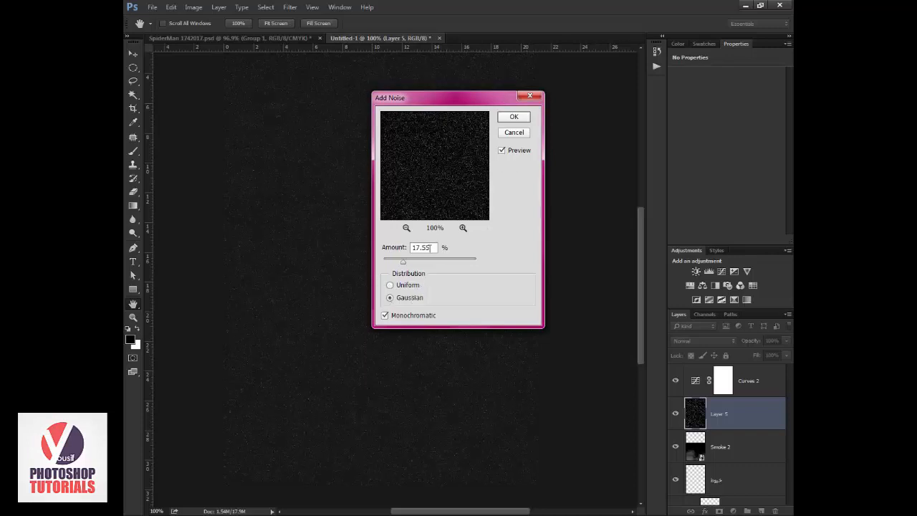
{"action": "double_click", "coordinate": [430, 247]}
{"action": "left_click", "coordinate": [525, 120]}
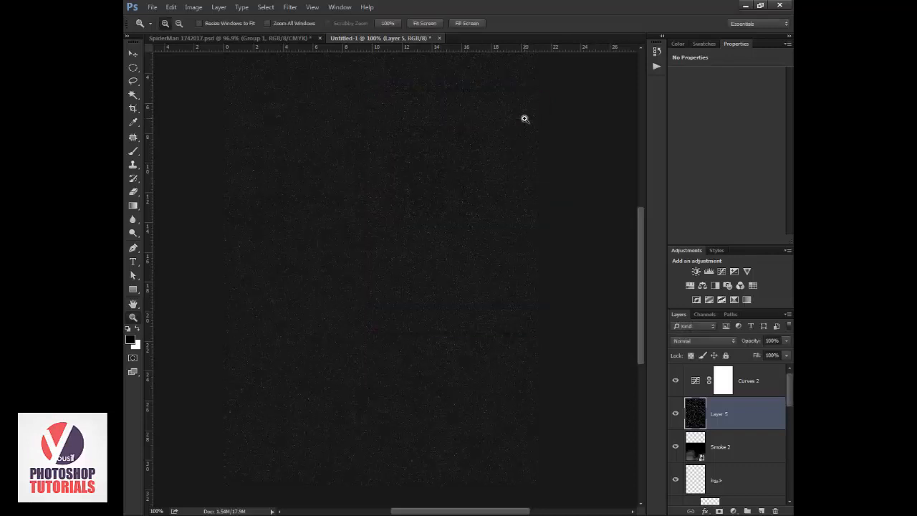
Step: Apply a Motion Blur to the noise on Layer 5 with an angle of 45° and a distance of 17 pixels
{"action": "left_click", "coordinate": [290, 7]}
{"action": "mouse_move", "coordinate": [415, 113]}
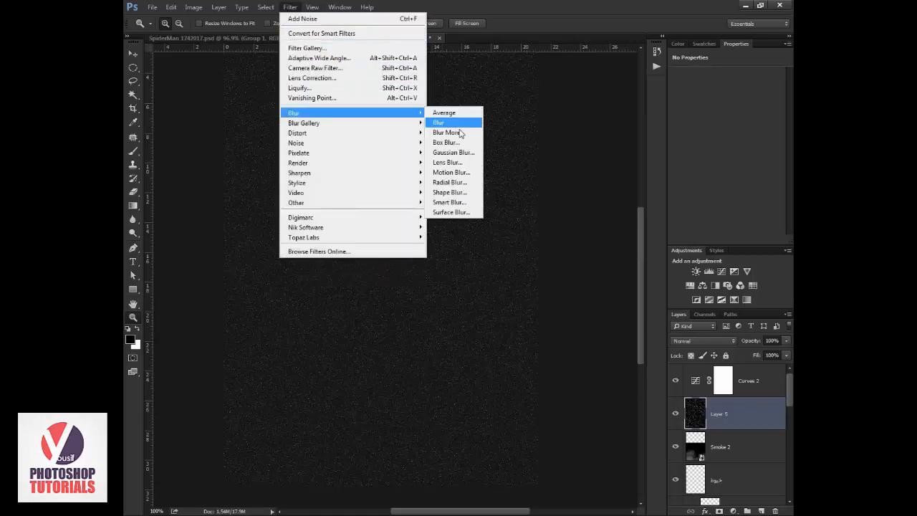
{"action": "left_click", "coordinate": [469, 172]}
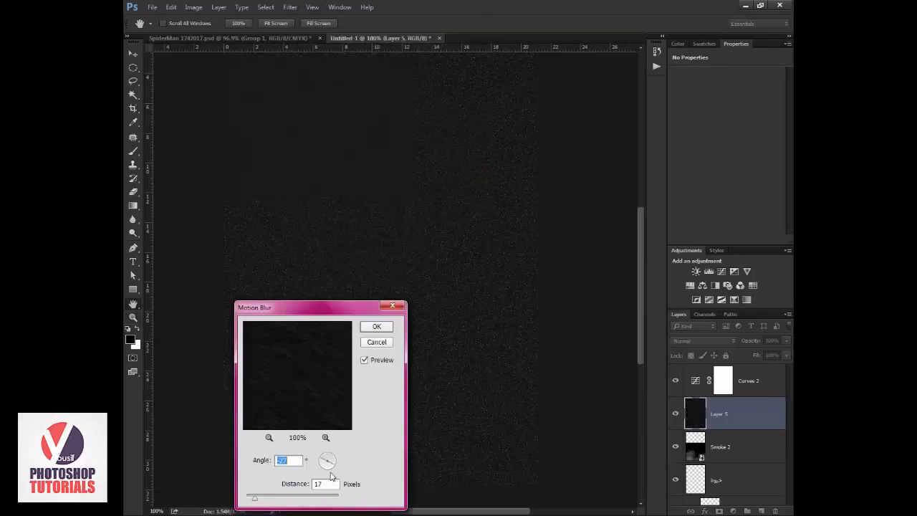
{"action": "type", "text": "45"}
{"action": "left_click", "coordinate": [377, 326]}
Step: Apply a Brightness/Contrast adjustment directly to Layer 5 with brightness about 102 and contrast 78
{"action": "left_click", "coordinate": [290, 7]}
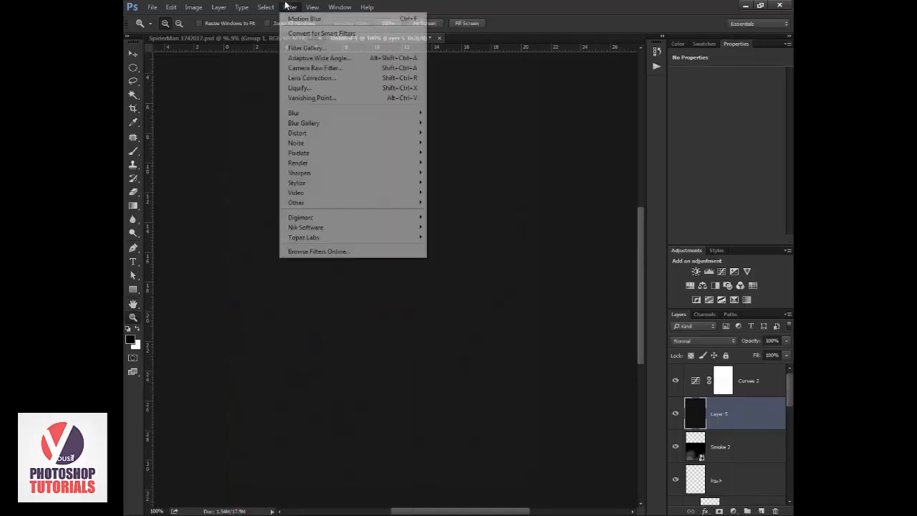
{"action": "left_click", "coordinate": [290, 7]}
{"action": "left_click", "coordinate": [194, 8]}
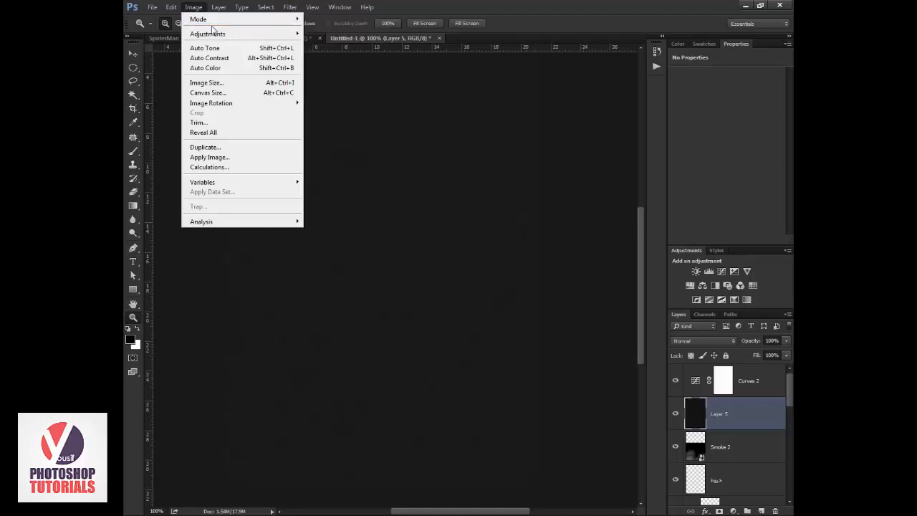
{"action": "mouse_move", "coordinate": [217, 34]}
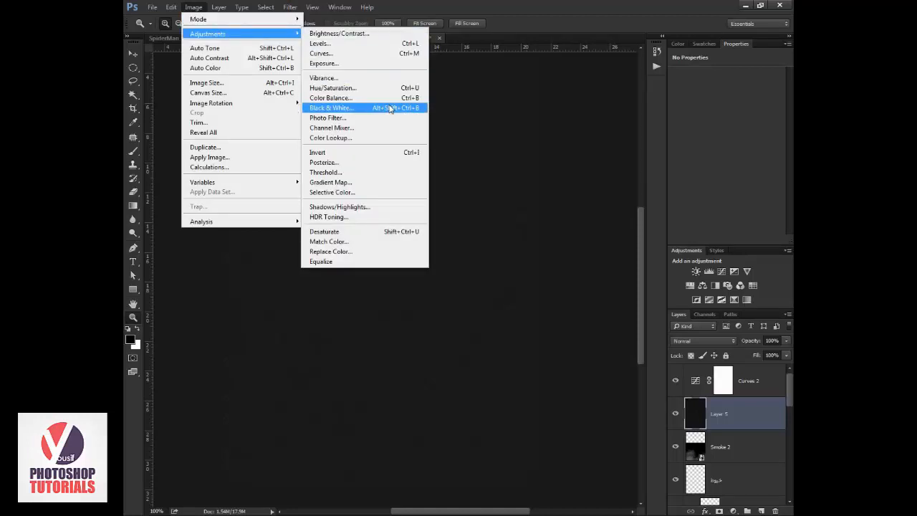
{"action": "left_click", "coordinate": [381, 36]}
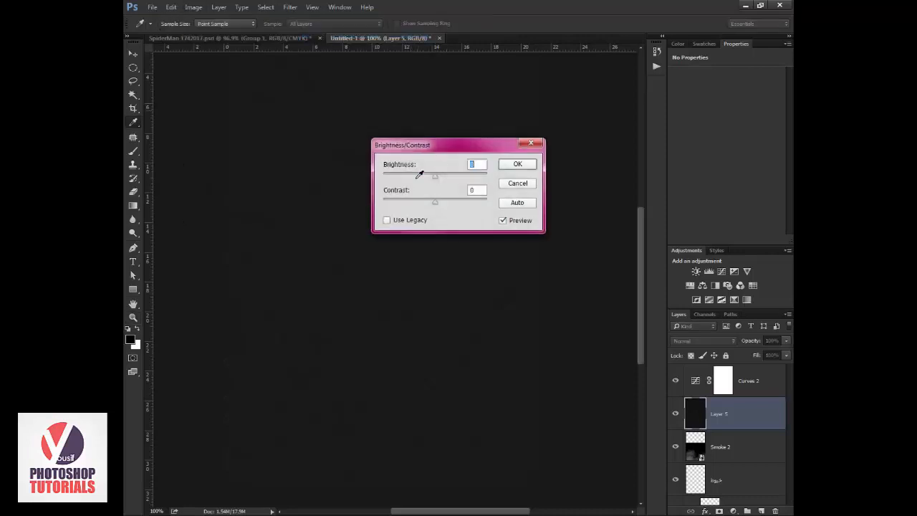
{"action": "left_click_drag", "start_coordinate": [448, 201], "coordinate": [475, 203]}
{"action": "left_click", "coordinate": [470, 176]}
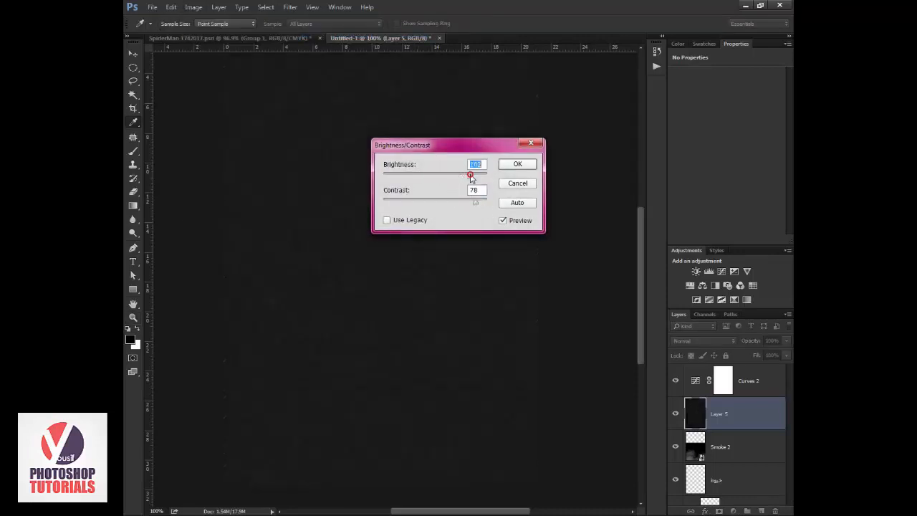
{"action": "left_click", "coordinate": [519, 165]}
{"action": "key", "text": "z"}
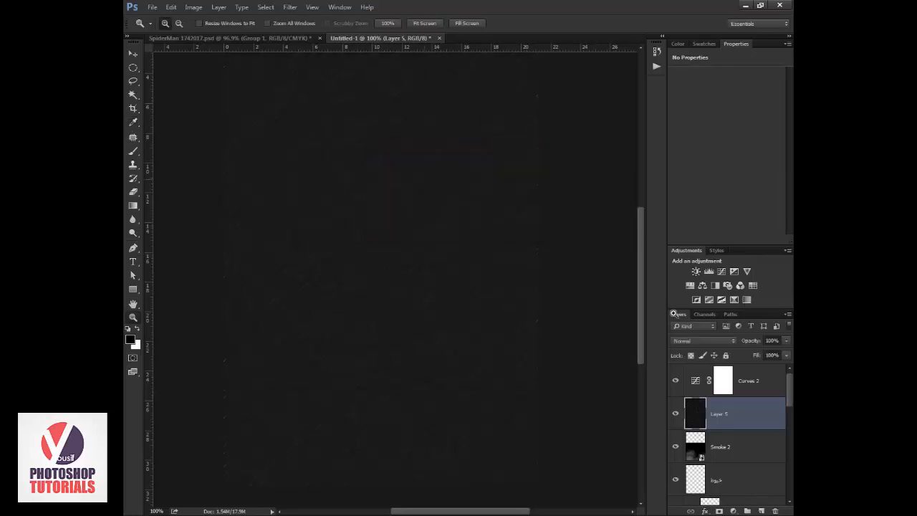
Step: Set Layer 5's blend mode to Screen and apply the Sharpen filter to its rain streaks
{"action": "left_click", "coordinate": [726, 343]}
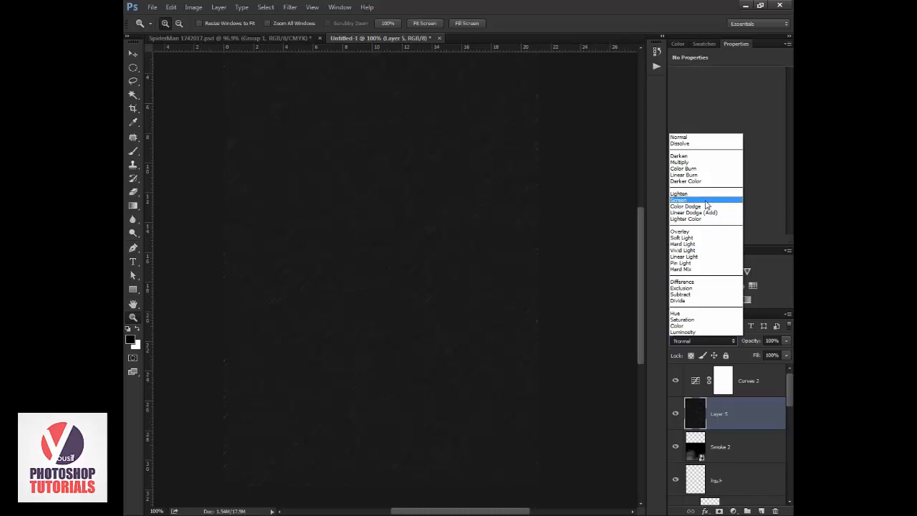
{"action": "left_click", "coordinate": [706, 200]}
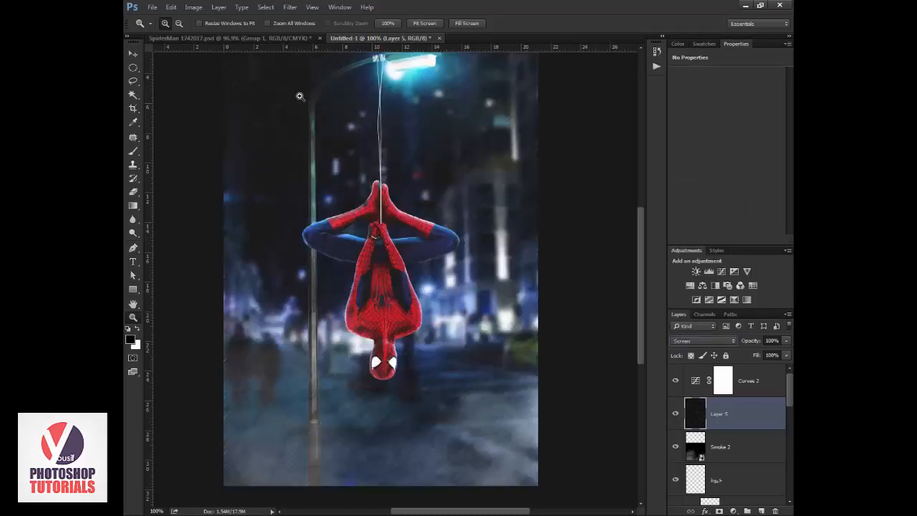
{"action": "left_click", "coordinate": [297, 8]}
{"action": "mouse_move", "coordinate": [315, 172]}
{"action": "left_click", "coordinate": [449, 183]}
Step: Duplicate the rain layer Layer 5 and set the copy's opacity to 30%
{"action": "key", "text": "ctrl+j"}
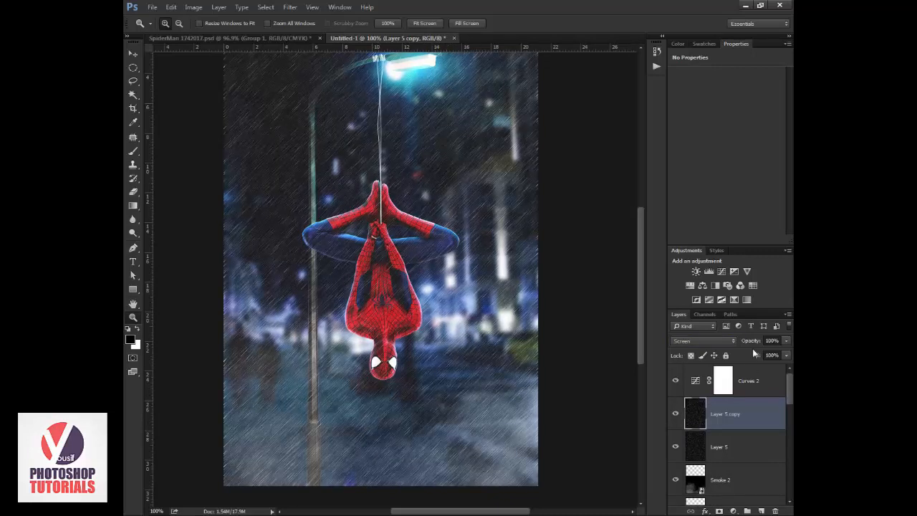
{"action": "left_click", "coordinate": [752, 342]}
{"action": "type", "text": "30"}
{"action": "key", "text": "Return"}
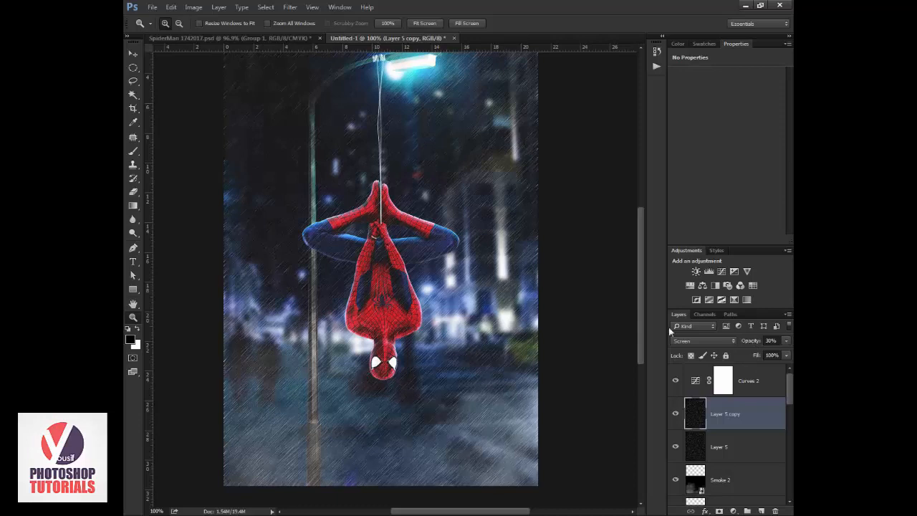
Step: Duplicate the 30% rain layer, enlarge the new copy to about 209%, move it slightly downward and commit the transform
{"action": "key", "text": "ctrl+minus"}
{"action": "key", "text": "ctrl+minus"}
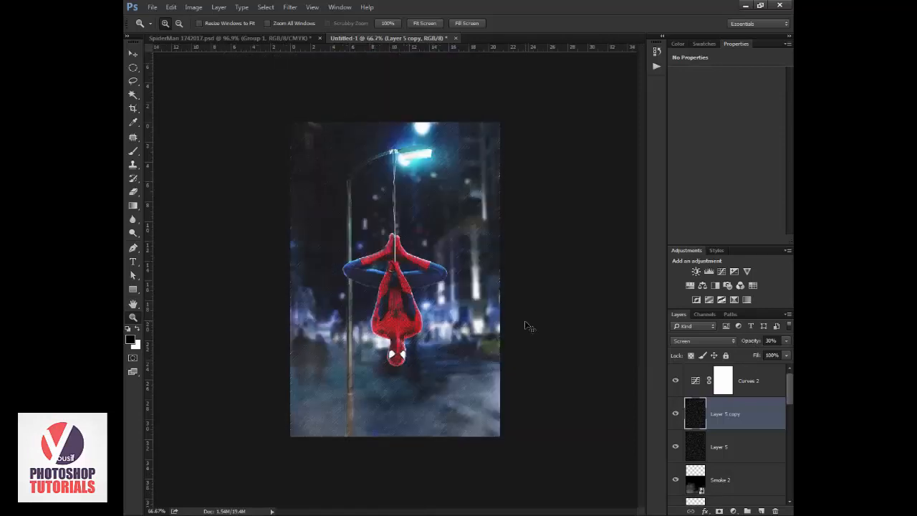
{"action": "key", "text": "ctrl+j"}
{"action": "key", "text": "ctrl+t"}
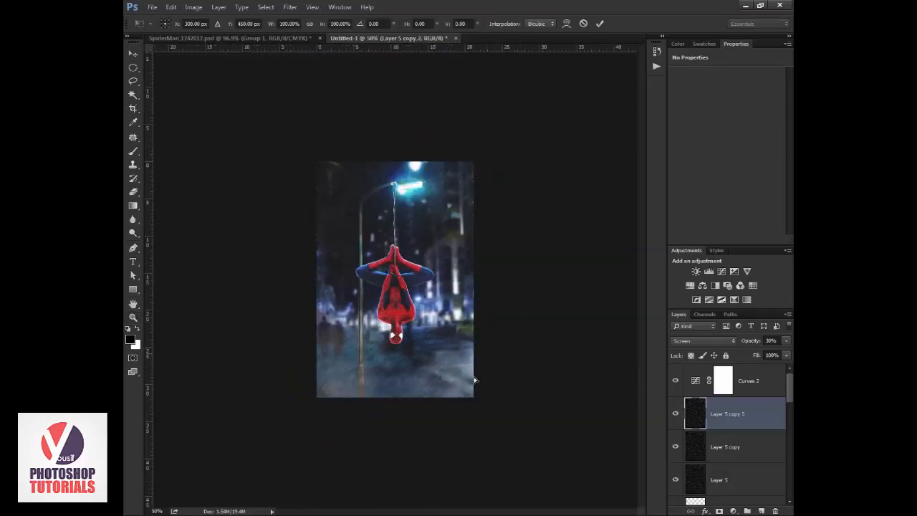
{"action": "left_click_drag", "start_coordinate": [472, 397], "coordinate": [583, 454]}
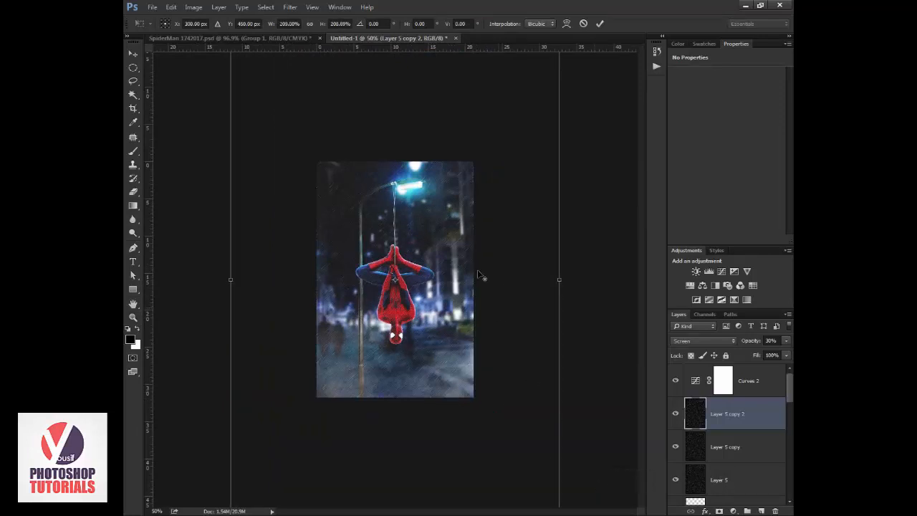
{"action": "left_click_drag", "start_coordinate": [439, 273], "coordinate": [440, 282]}
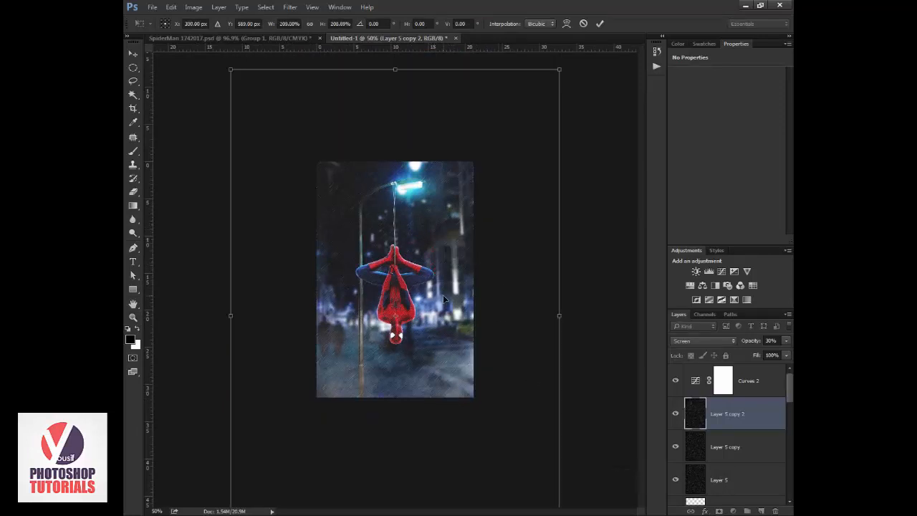
{"action": "key", "text": "Return"}
{"action": "left_click", "coordinate": [442, 294]}
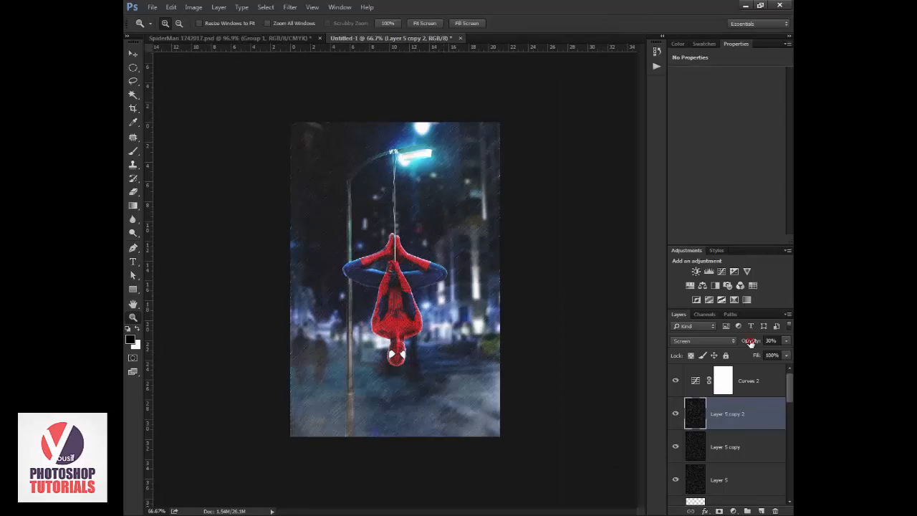
Step: Raise the enlarged rain layer's opacity to 100% and soften it with a Gaussian Blur
{"action": "left_click_drag", "start_coordinate": [750, 343], "coordinate": [788, 342]}
{"action": "left_click", "coordinate": [290, 6]}
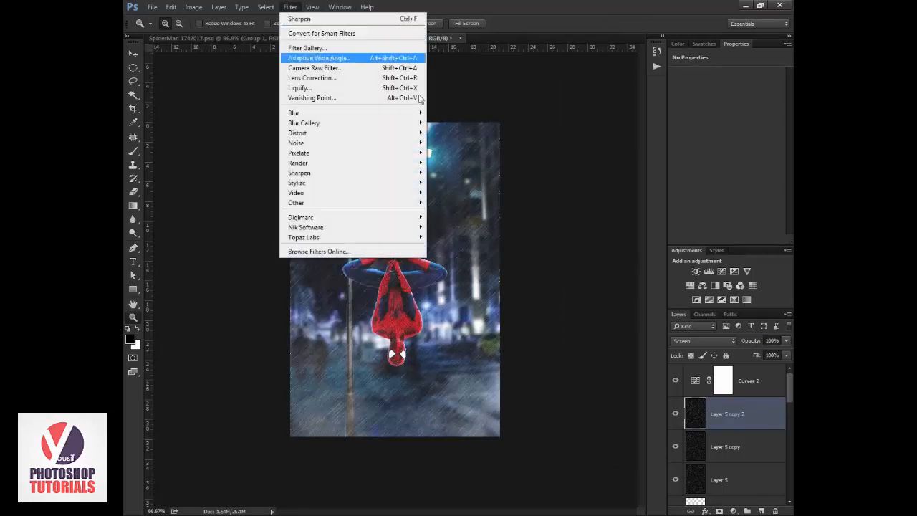
{"action": "mouse_move", "coordinate": [401, 113]}
{"action": "left_click", "coordinate": [459, 153]}
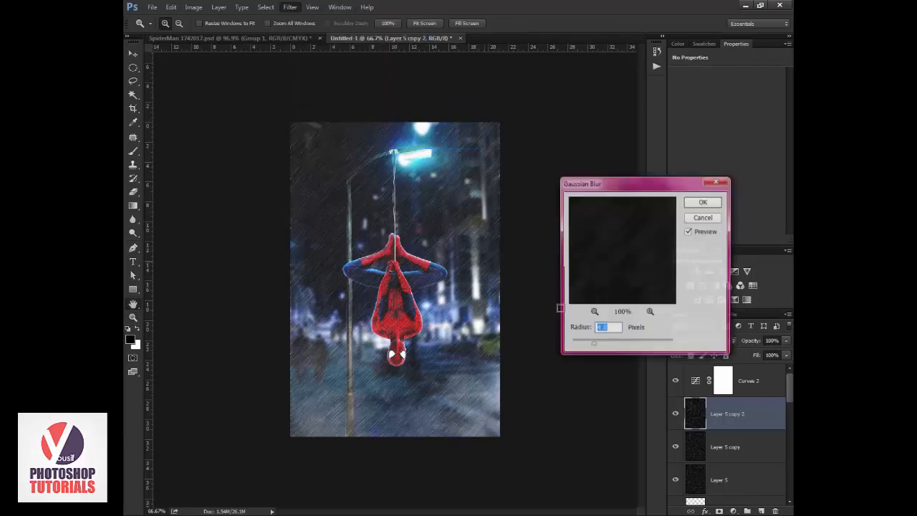
{"action": "key", "text": "Return"}
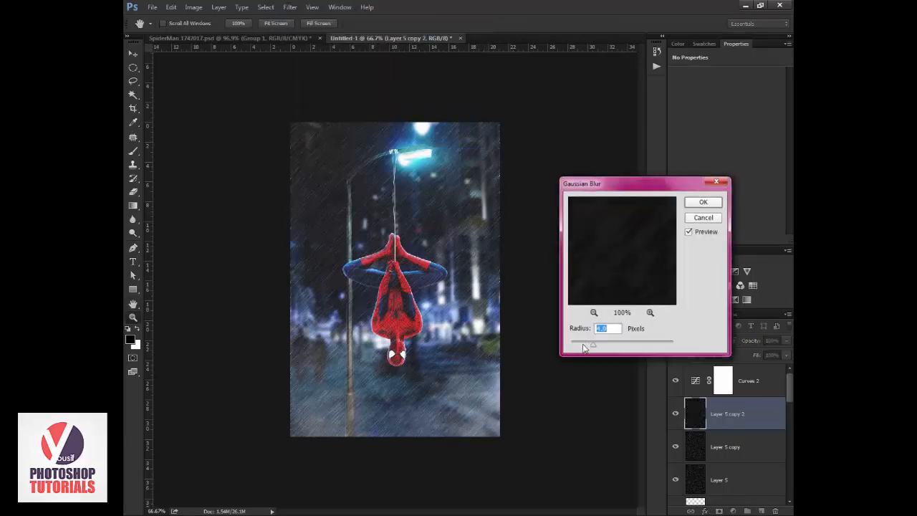
{"action": "left_click", "coordinate": [475, 317]}
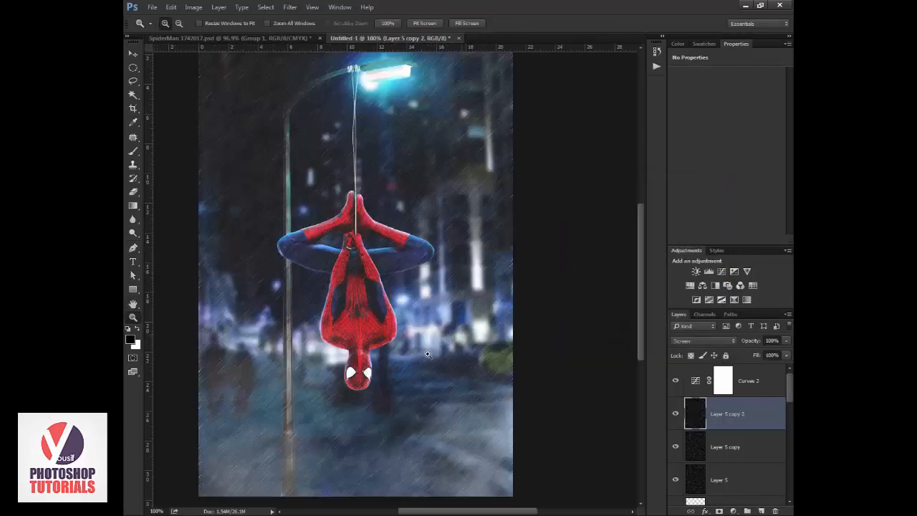
Step: Place the Spider-Man_Homecoming_Logo_Transparent image above the rain layers, centred in the poster's lower part at about 18.49 × 6.17 cm
{"action": "key", "text": "v"}
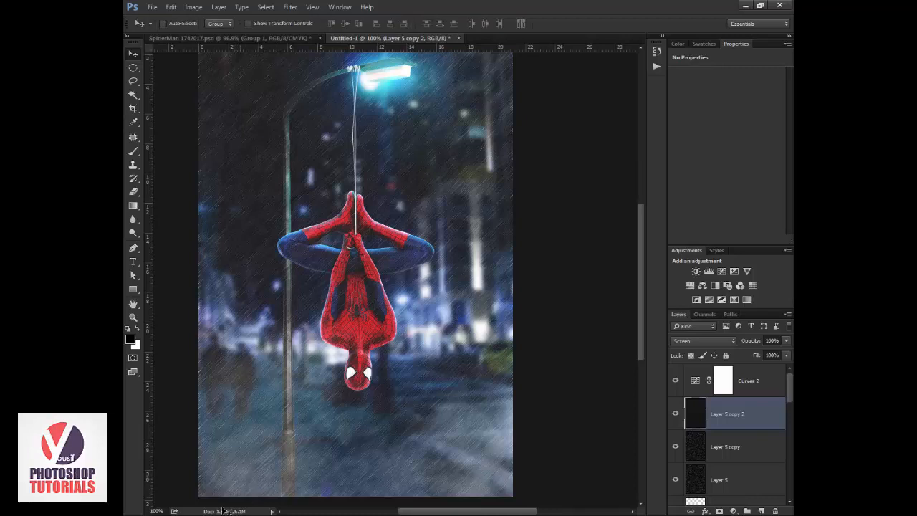
{"action": "mouse_move", "coordinate": [192, 514]}
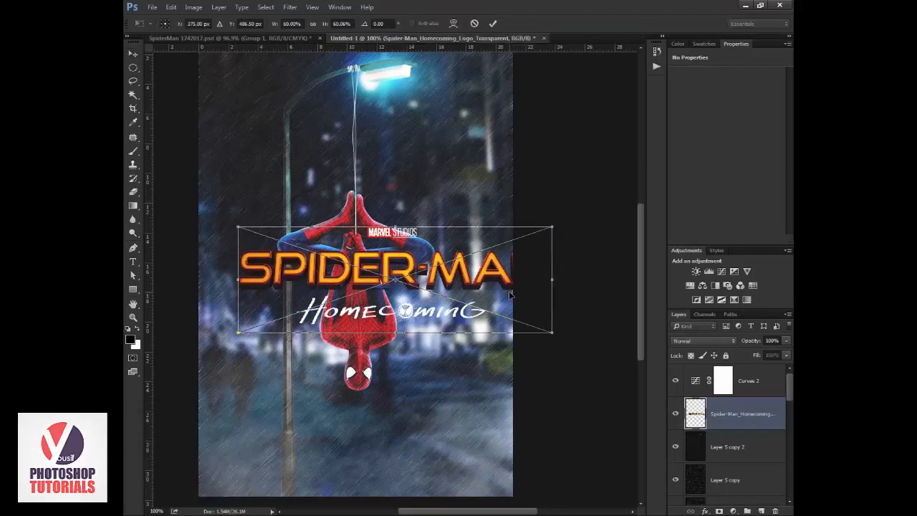
{"action": "left_click_drag", "start_coordinate": [484, 302], "coordinate": [458, 436]}
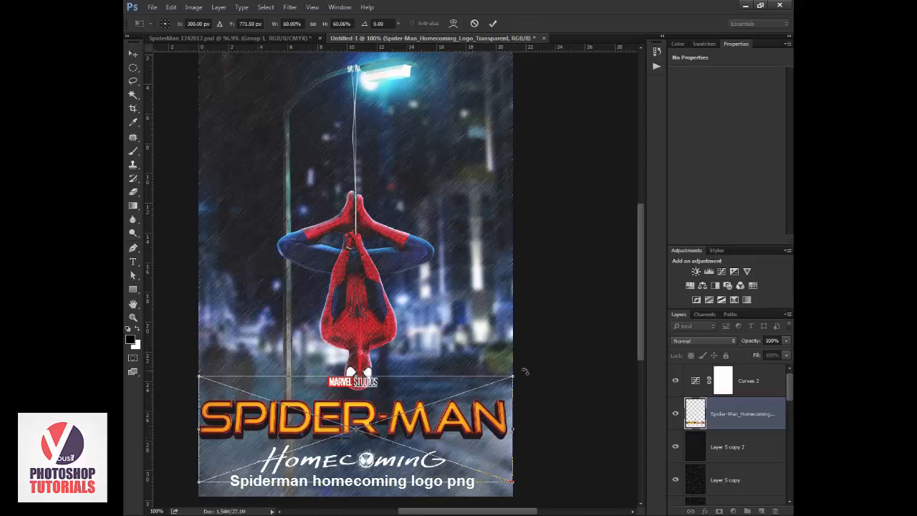
{"action": "mouse_move", "coordinate": [503, 380]}
{"action": "left_mouse_down"}
{"action": "mouse_move", "coordinate": [510, 374]}
{"action": "mouse_move", "coordinate": [496, 383]}
{"action": "left_mouse_up"}
{"action": "key", "text": "Return"}
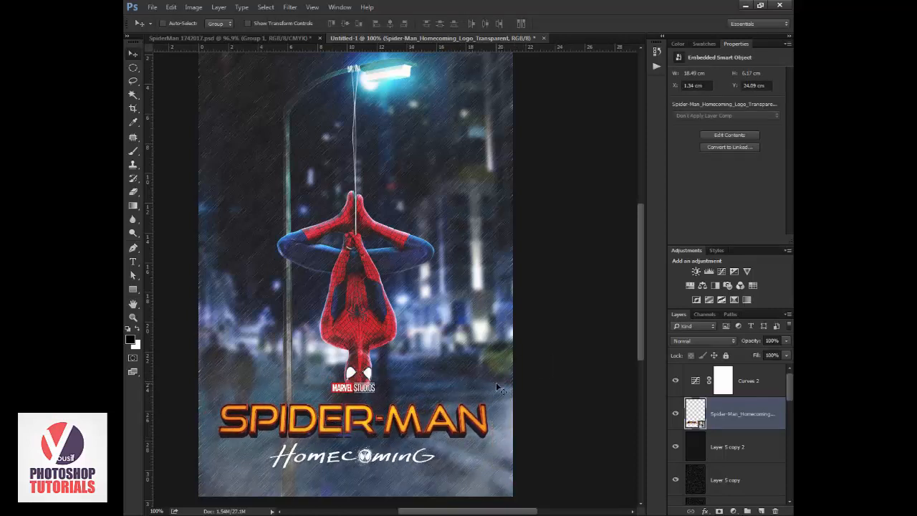
Step: Nudge the logo straight down to a Y position of 25.5 cm, clear of Spider-Man's head
{"action": "key", "text": "shift+Down"}
{"action": "key", "text": "shift+Down"}
{"action": "key", "text": "shift+Down"}
{"action": "key", "text": "shift+Down"}
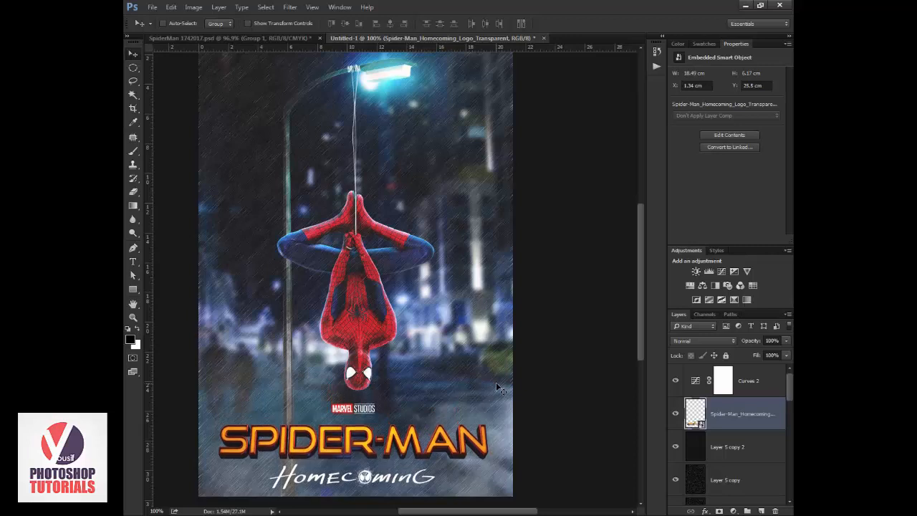
Step: Scale the logo down around its centre to about 16.12 × 5.4 cm and commit the transform
{"action": "key", "text": "ctrl+t"}
{"action": "left_click_drag", "start_coordinate": [493, 401], "coordinate": [475, 407]}
{"action": "key", "text": "Return"}
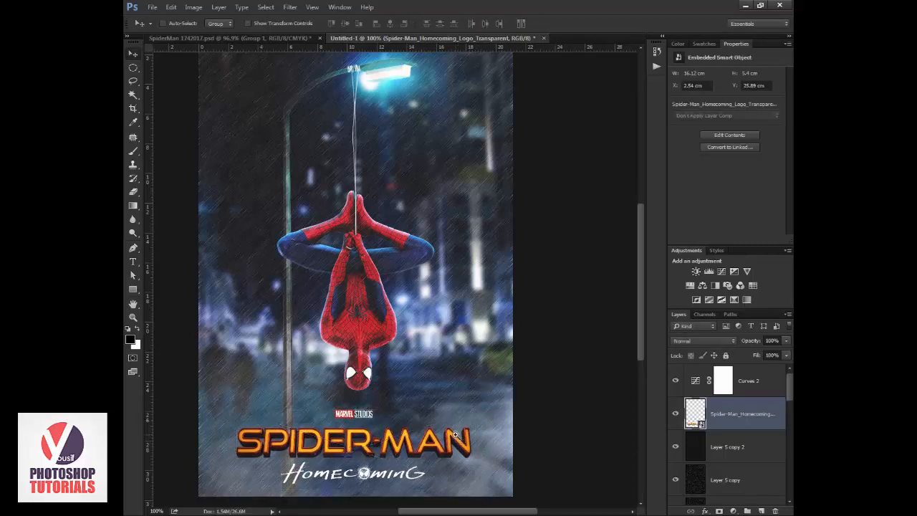
{"action": "key", "text": "z"}
{"action": "left_click", "coordinate": [455, 435], "text": "alt"}
{"action": "key", "text": "v"}
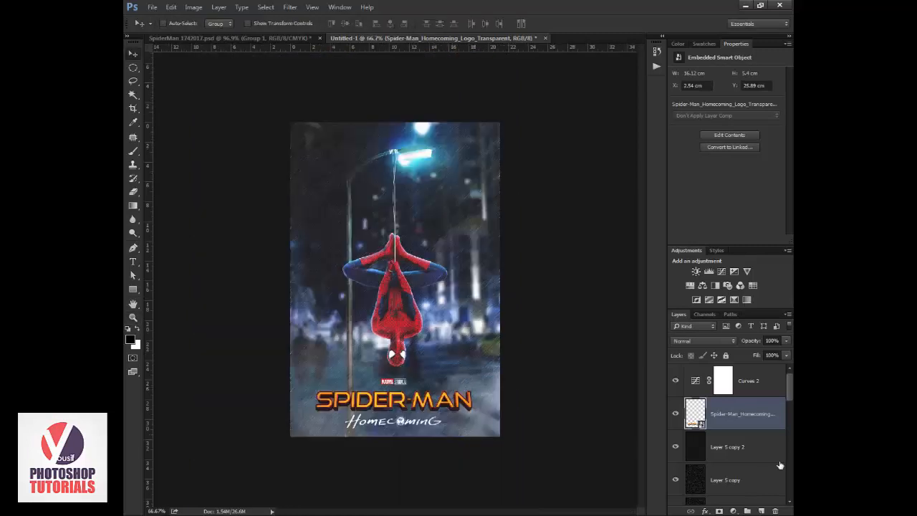
Step: Duplicate the Smoke 2 layer directly above the city street layer and move the copy up to about X -13.26 cm, Y 2.78 cm
{"action": "scroll", "coordinate": [750, 419], "scroll_direction": "down", "scroll_amount": 4}
{"action": "left_click", "coordinate": [749, 421]}
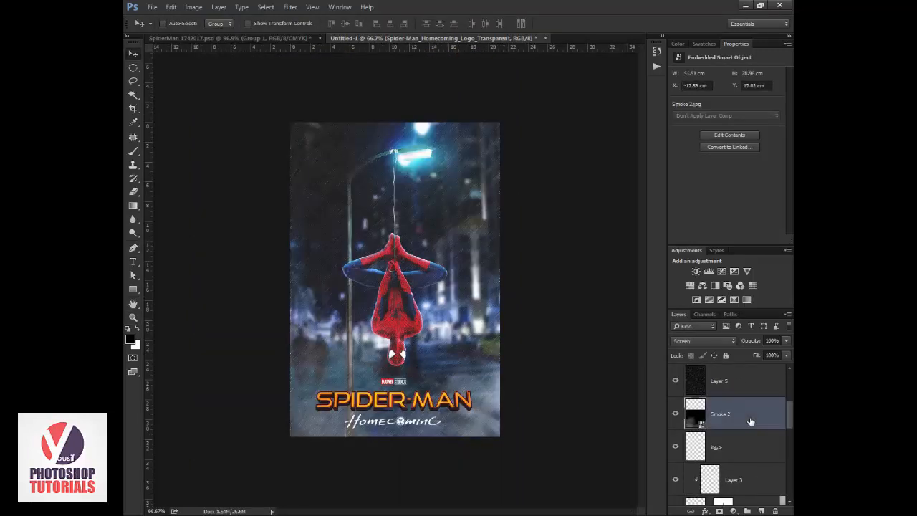
{"action": "left_click_drag", "start_coordinate": [749, 422], "coordinate": [730, 398]}
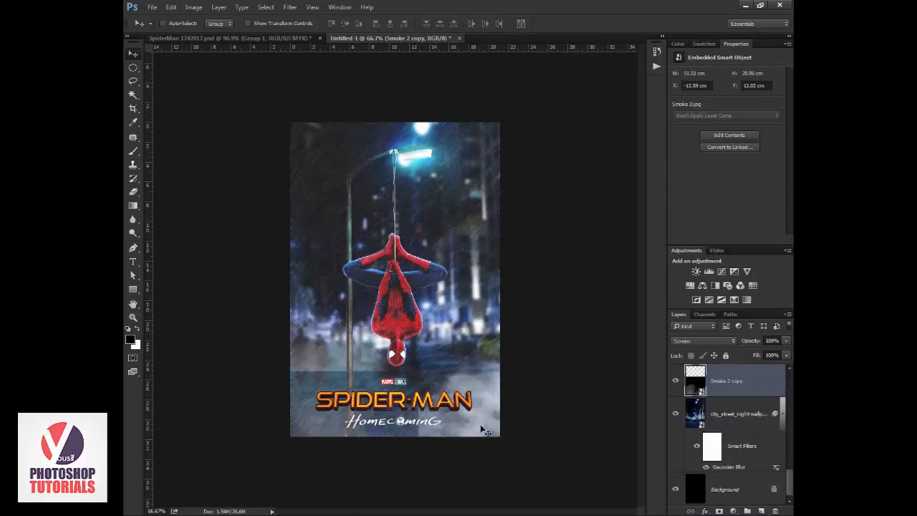
{"action": "left_click_drag", "start_coordinate": [470, 373], "coordinate": [476, 328]}
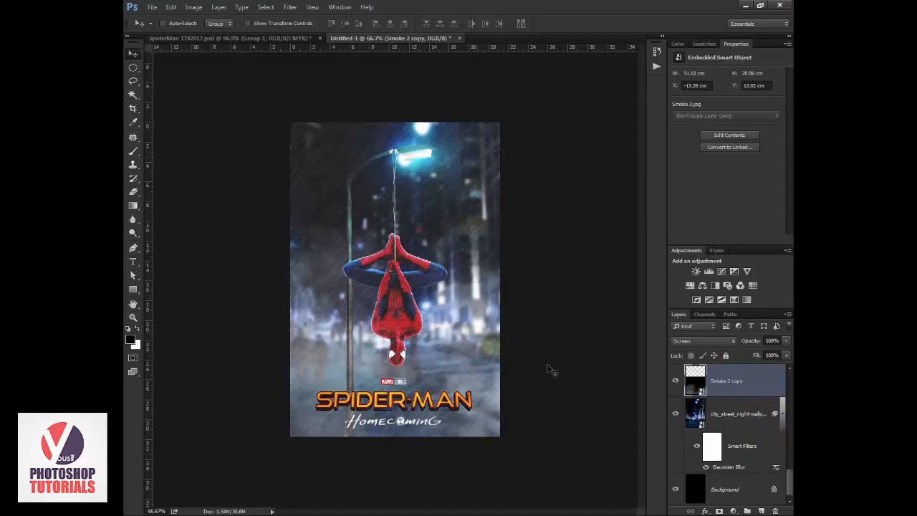
Step: Add a layer mask to the smoke copy and fade out its lower part with a vertical black-to-transparent linear gradient
{"action": "left_click", "coordinate": [719, 510]}
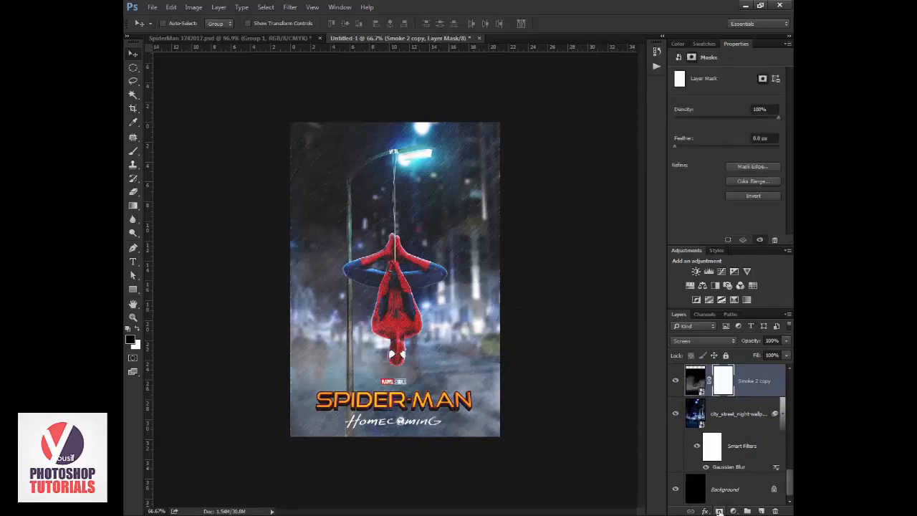
{"action": "key", "text": "b"}
{"action": "key", "text": "g"}
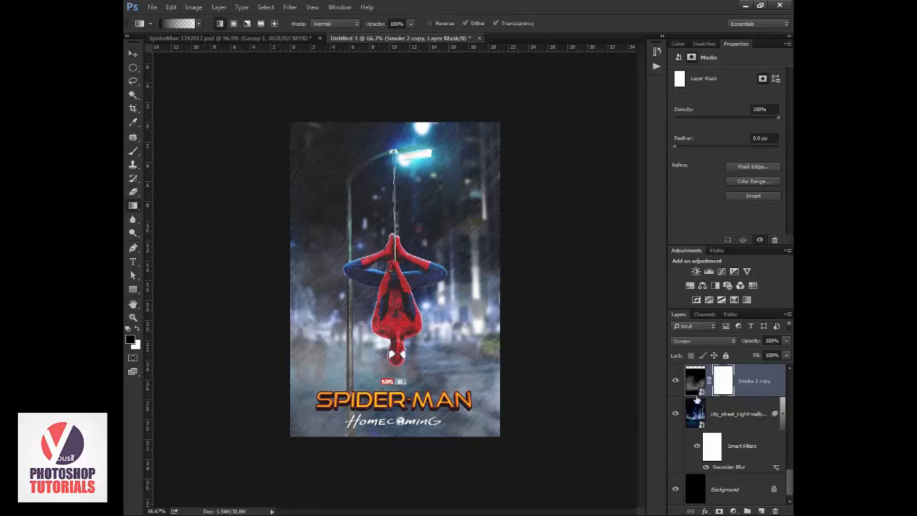
{"action": "left_click_drag", "start_coordinate": [357, 374], "coordinate": [351, 268]}
{"action": "key", "text": "z"}
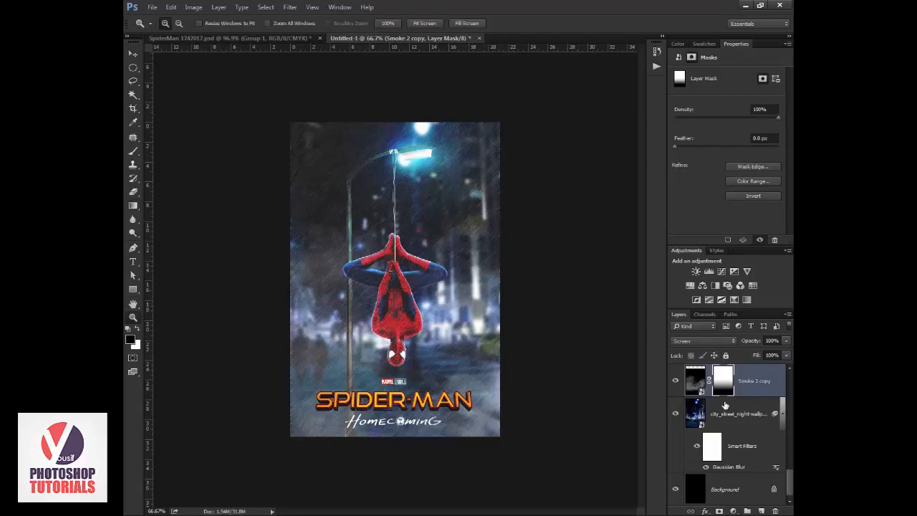
Step: Add a highlight point at input 189, output 180 to the Curves 2 adjustment and stamp all visible layers into a new layer on top
{"action": "left_click", "coordinate": [297, 37]}
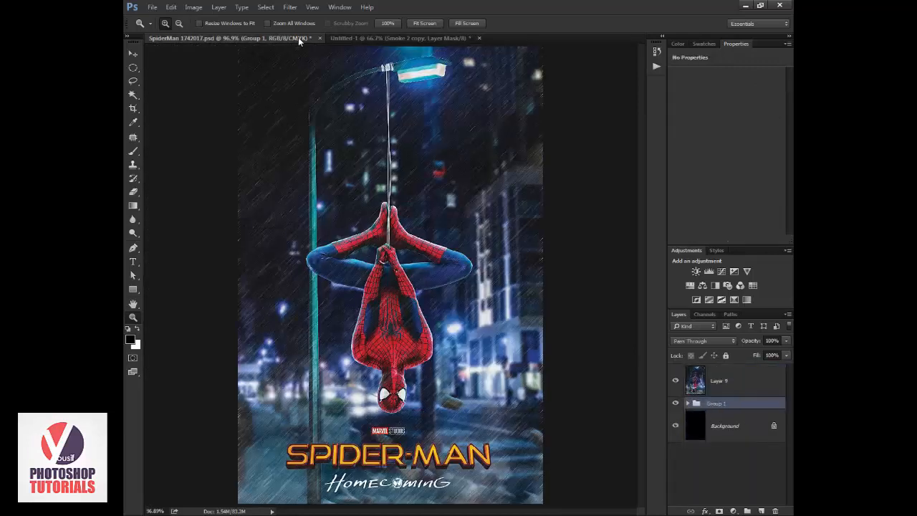
{"action": "left_click", "coordinate": [412, 37]}
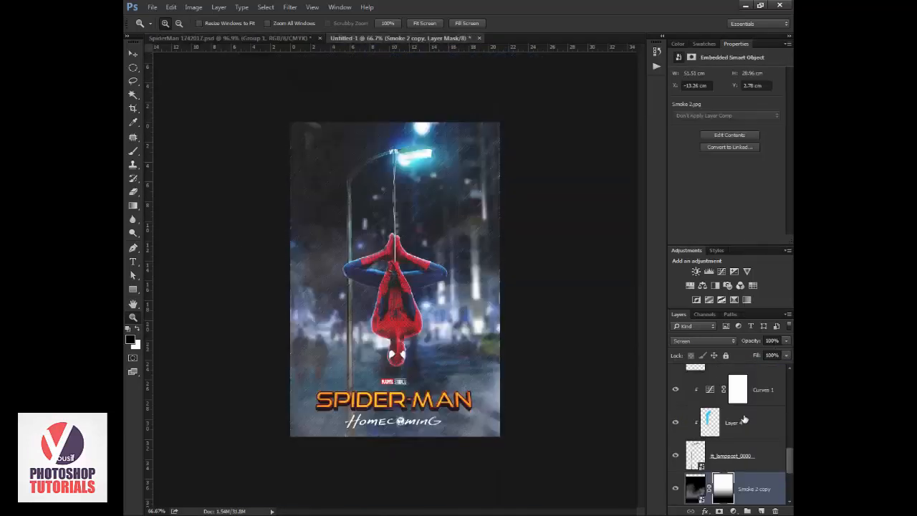
{"action": "scroll", "coordinate": [754, 445], "scroll_direction": "down", "scroll_amount": 2}
{"action": "scroll", "coordinate": [755, 445], "scroll_direction": "up", "scroll_amount": 5}
{"action": "left_click", "coordinate": [768, 381]}
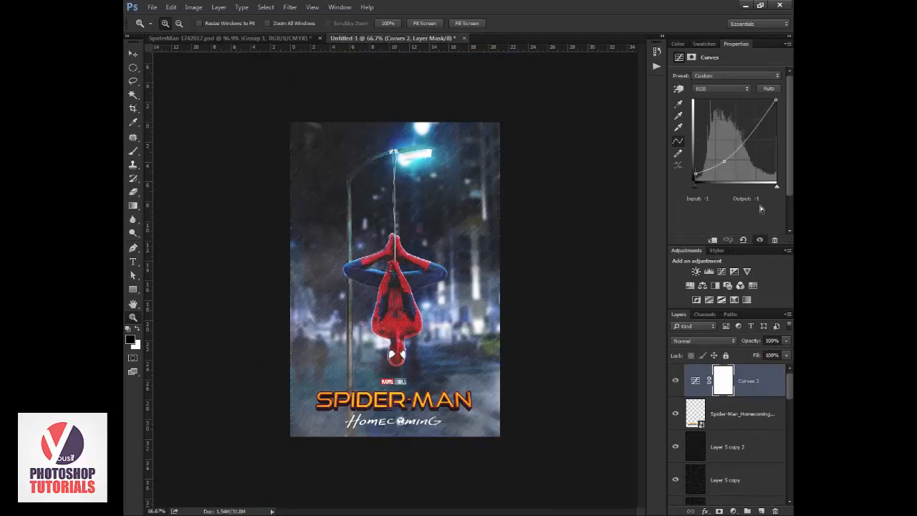
{"action": "left_click_drag", "start_coordinate": [752, 132], "coordinate": [755, 123]}
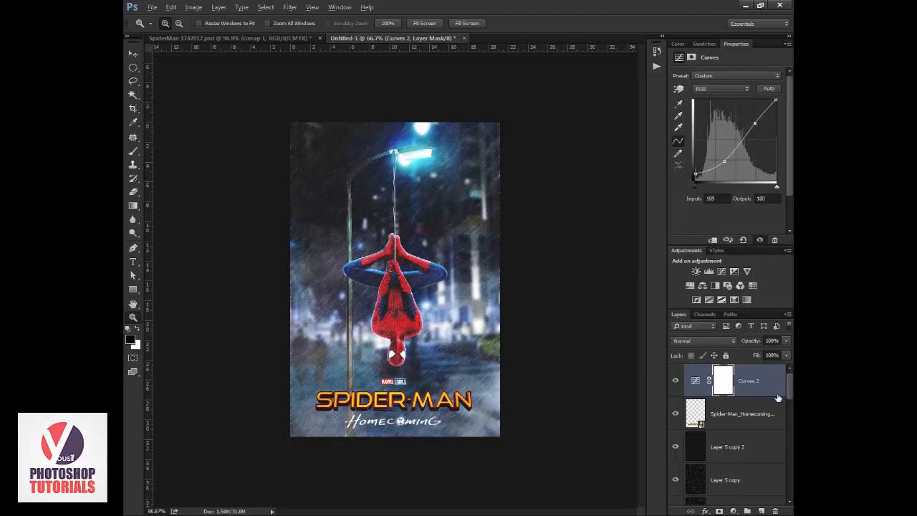
{"action": "key", "text": "ctrl+shift+alt+e"}
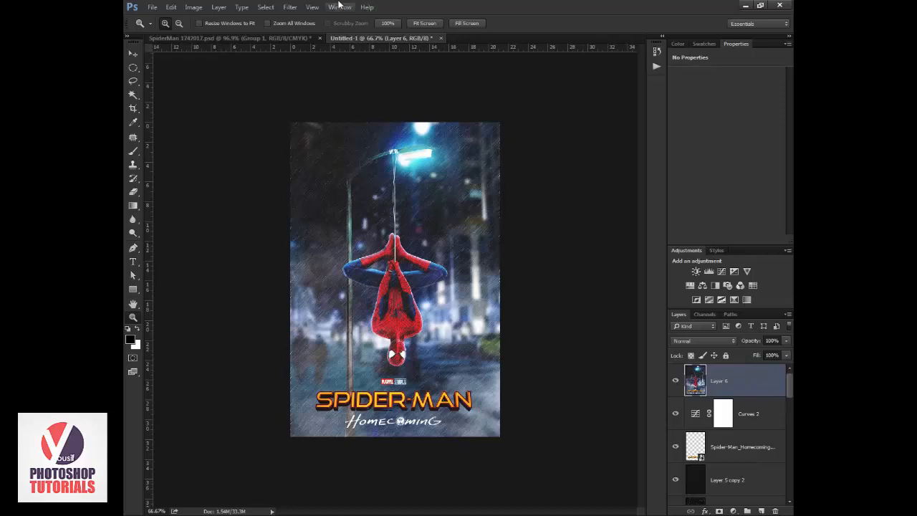
{"action": "left_click", "coordinate": [290, 7]}
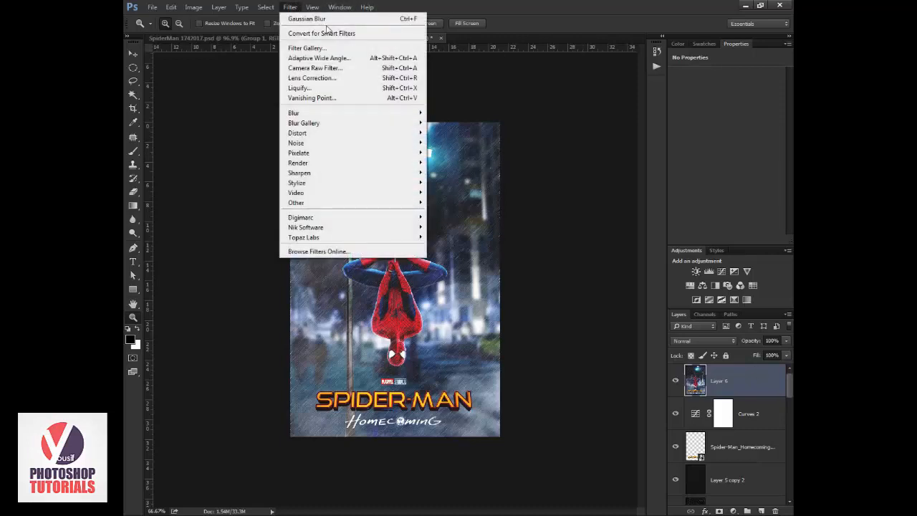
{"action": "left_click", "coordinate": [371, 34]}
{"action": "left_click", "coordinate": [285, 6]}
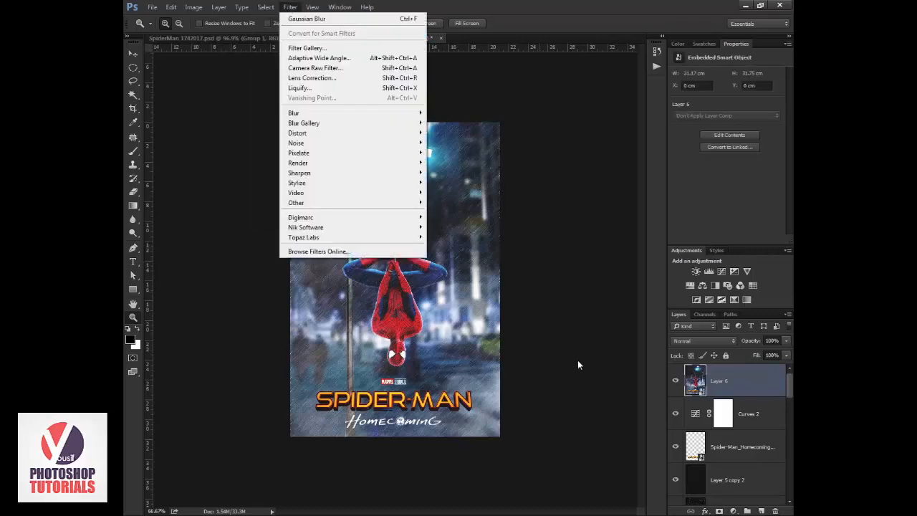
{"action": "left_click", "coordinate": [566, 368]}
{"action": "left_click", "coordinate": [290, 6]}
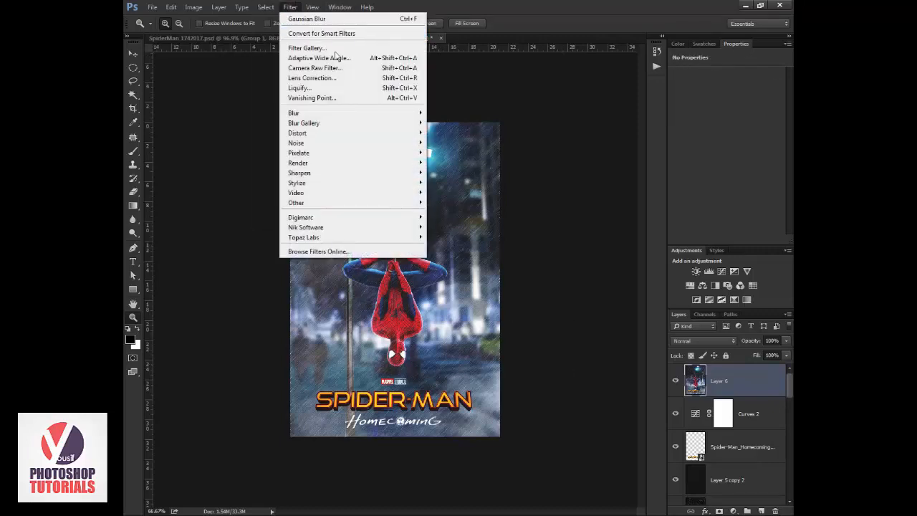
{"action": "left_click", "coordinate": [355, 68]}
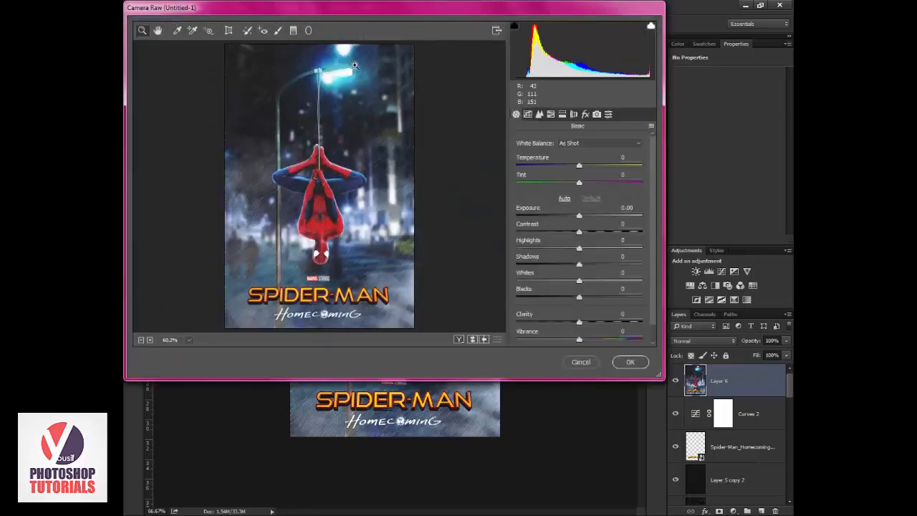
{"action": "left_click", "coordinate": [630, 361]}
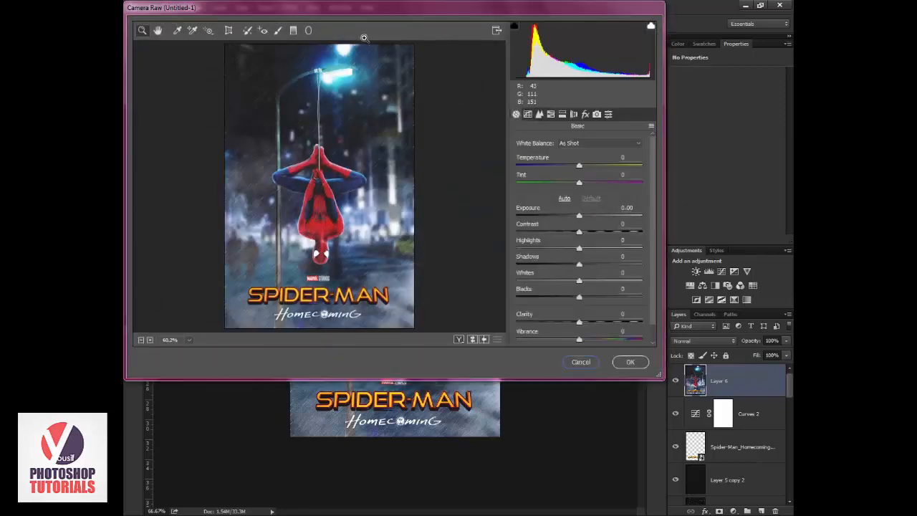
{"action": "left_click", "coordinate": [193, 7]}
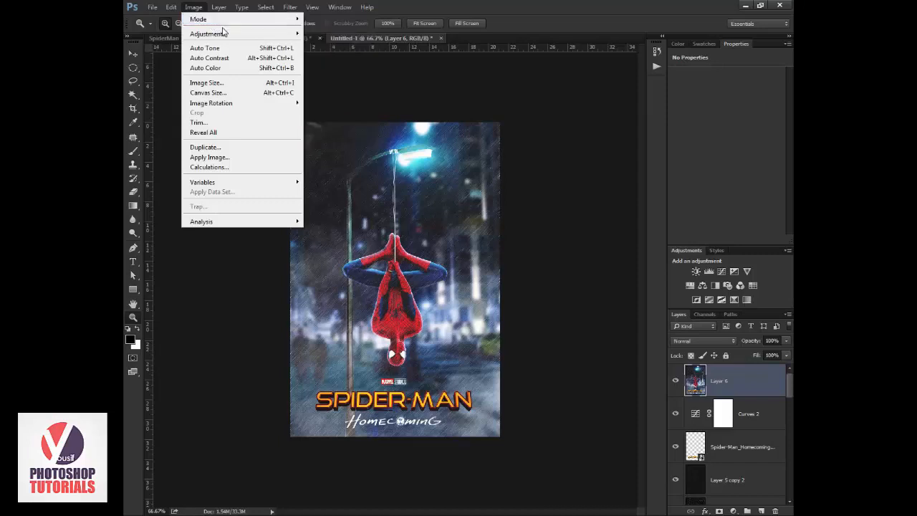
{"action": "mouse_move", "coordinate": [240, 35]}
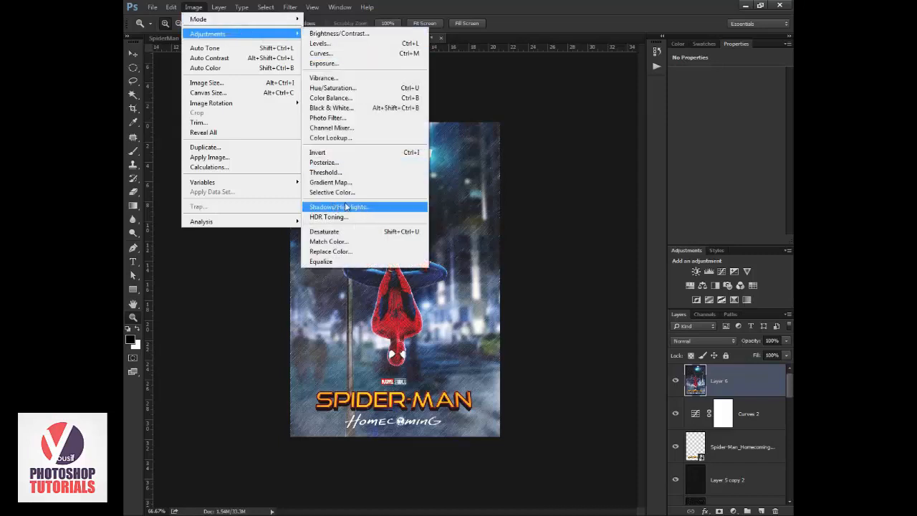
Step: Open the Camera Raw Filter for the merged layer and set Highlights to -38, Shadows to -39, Clarity to +32 and Vibrance to +23
{"action": "left_click", "coordinate": [290, 6]}
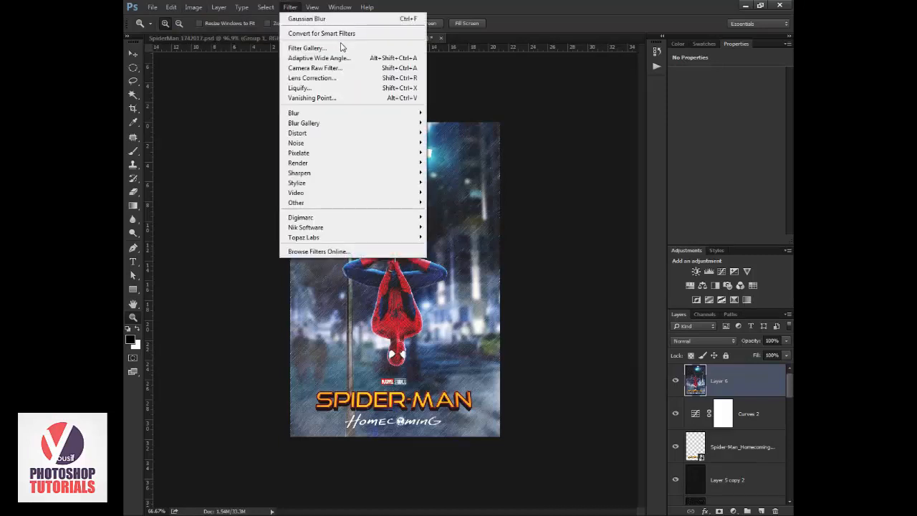
{"action": "left_click", "coordinate": [343, 68]}
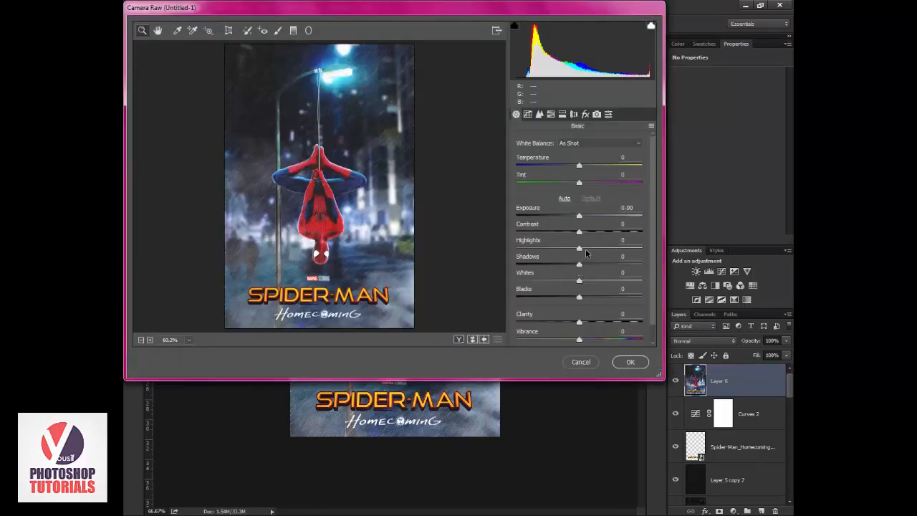
{"action": "left_click_drag", "start_coordinate": [579, 248], "coordinate": [556, 250]}
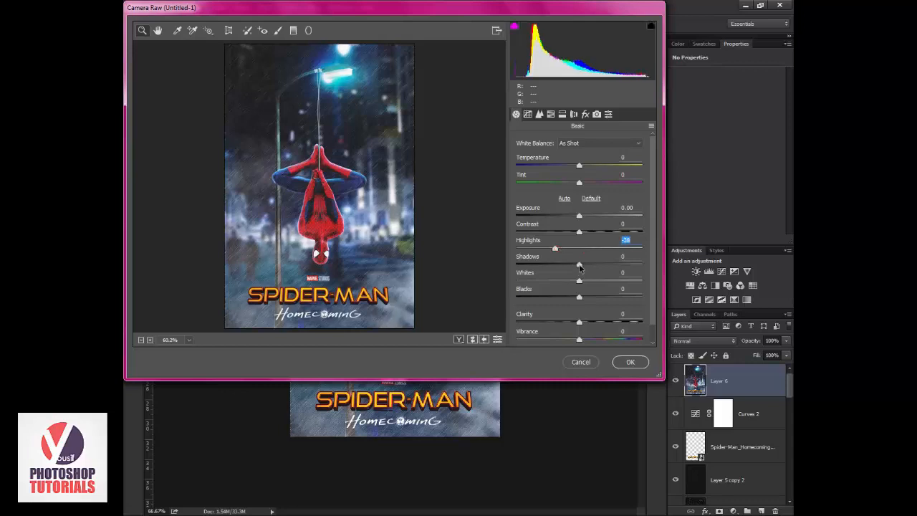
{"action": "left_click_drag", "start_coordinate": [613, 266], "coordinate": [557, 268]}
{"action": "scroll", "coordinate": [586, 304], "scroll_direction": "down", "scroll_amount": 1}
{"action": "left_click_drag", "start_coordinate": [577, 322], "coordinate": [599, 305]}
{"action": "scroll", "coordinate": [592, 297], "scroll_direction": "up", "scroll_amount": 1}
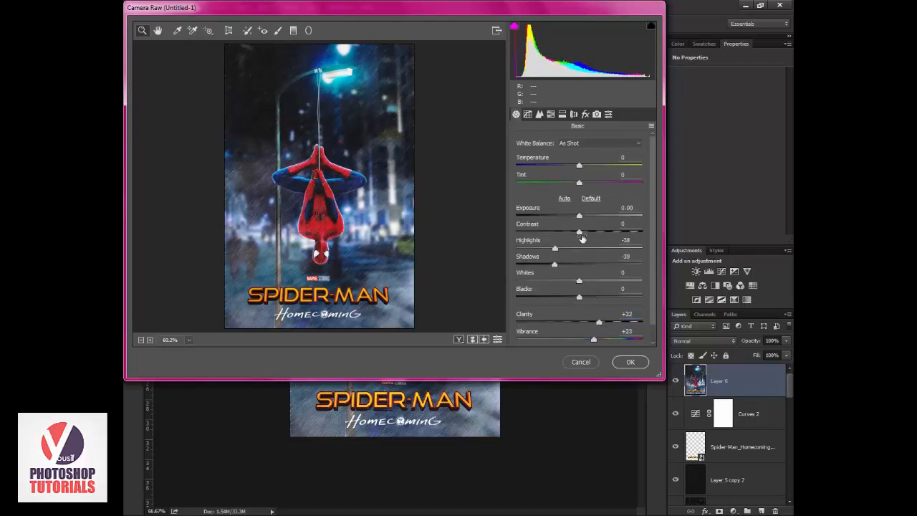
Step: Set Contrast to +1, lower Whites slightly and apply the Camera Raw adjustments to the merged layer
{"action": "mouse_move", "coordinate": [582, 238]}
{"action": "left_mouse_down"}
{"action": "mouse_move", "coordinate": [606, 239]}
{"action": "mouse_move", "coordinate": [562, 238]}
{"action": "mouse_move", "coordinate": [599, 240]}
{"action": "mouse_move", "coordinate": [583, 243]}
{"action": "left_mouse_up"}
{"action": "scroll", "coordinate": [583, 242], "scroll_direction": "down", "scroll_amount": 1}
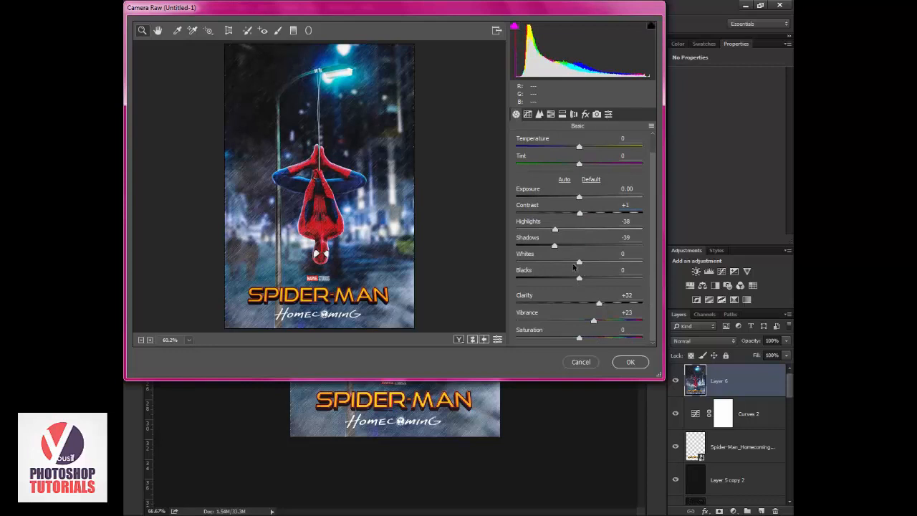
{"action": "mouse_move", "coordinate": [578, 262]}
{"action": "left_mouse_down"}
{"action": "mouse_move", "coordinate": [542, 263]}
{"action": "mouse_move", "coordinate": [641, 261]}
{"action": "mouse_move", "coordinate": [546, 260]}
{"action": "mouse_move", "coordinate": [570, 259]}
{"action": "left_mouse_up"}
{"action": "left_click", "coordinate": [630, 362]}
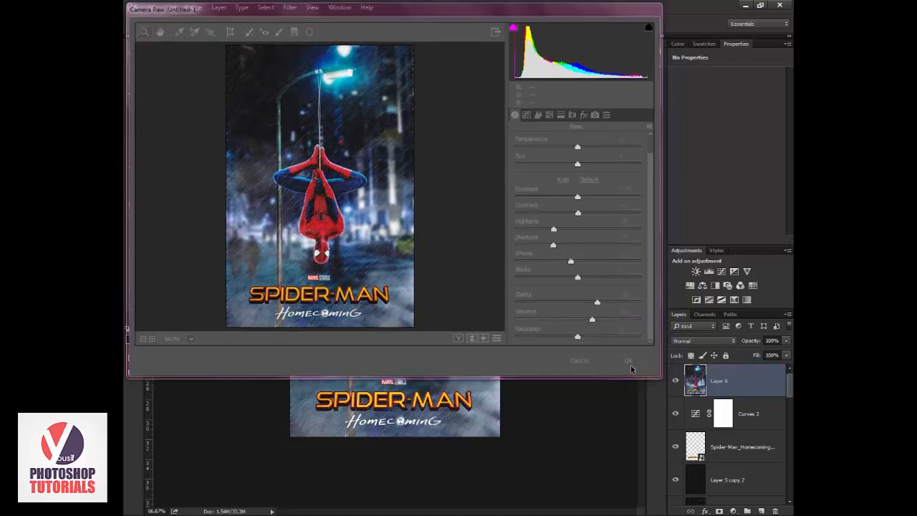